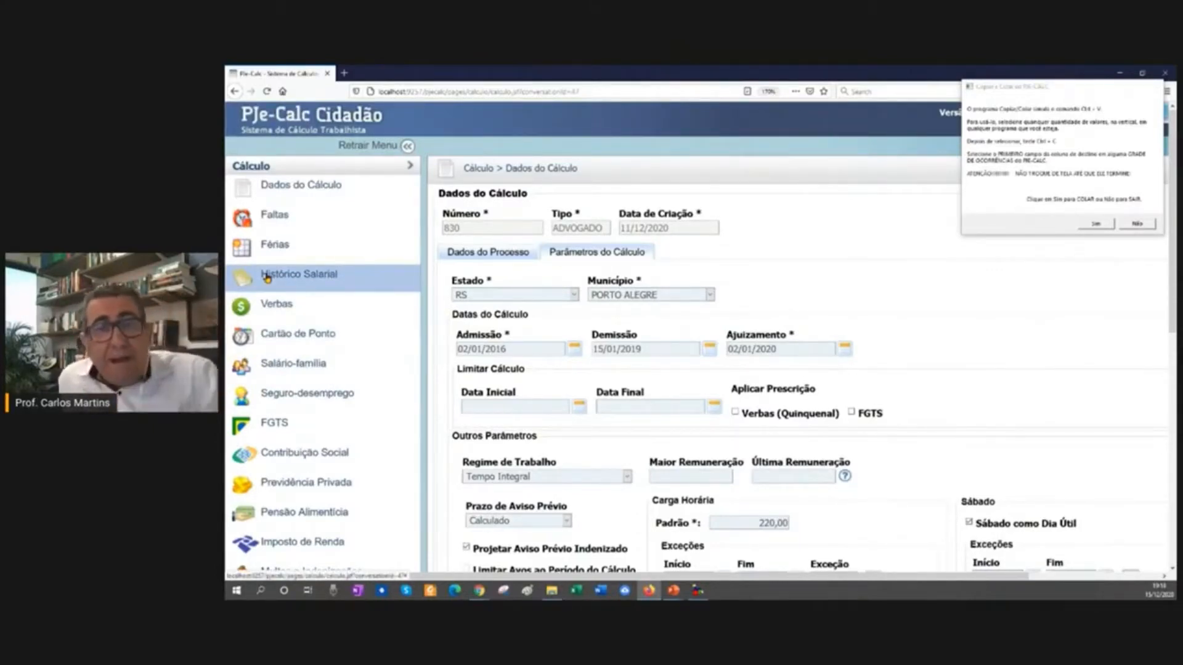
Review the admission and dismissal dates in the calculation parameters, and open the calculation's Histórico Salarial list
{"action": "left_click", "coordinate": [290, 190]}
{"action": "left_click", "coordinate": [596, 251]}
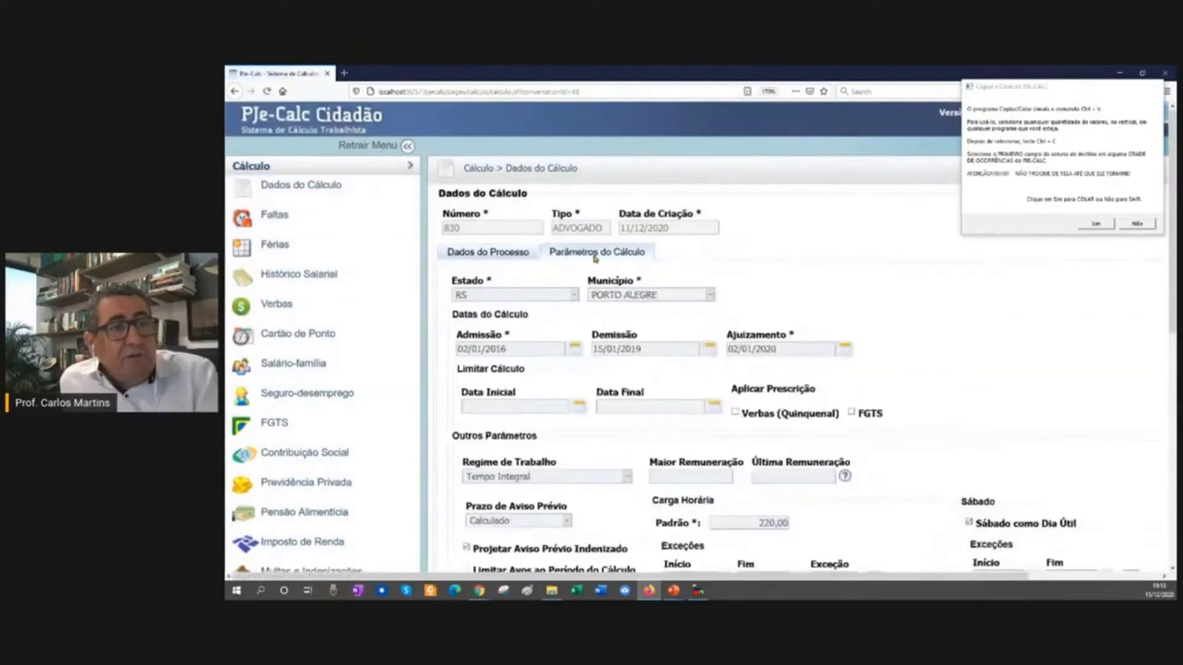
{"action": "left_click", "coordinate": [530, 349]}
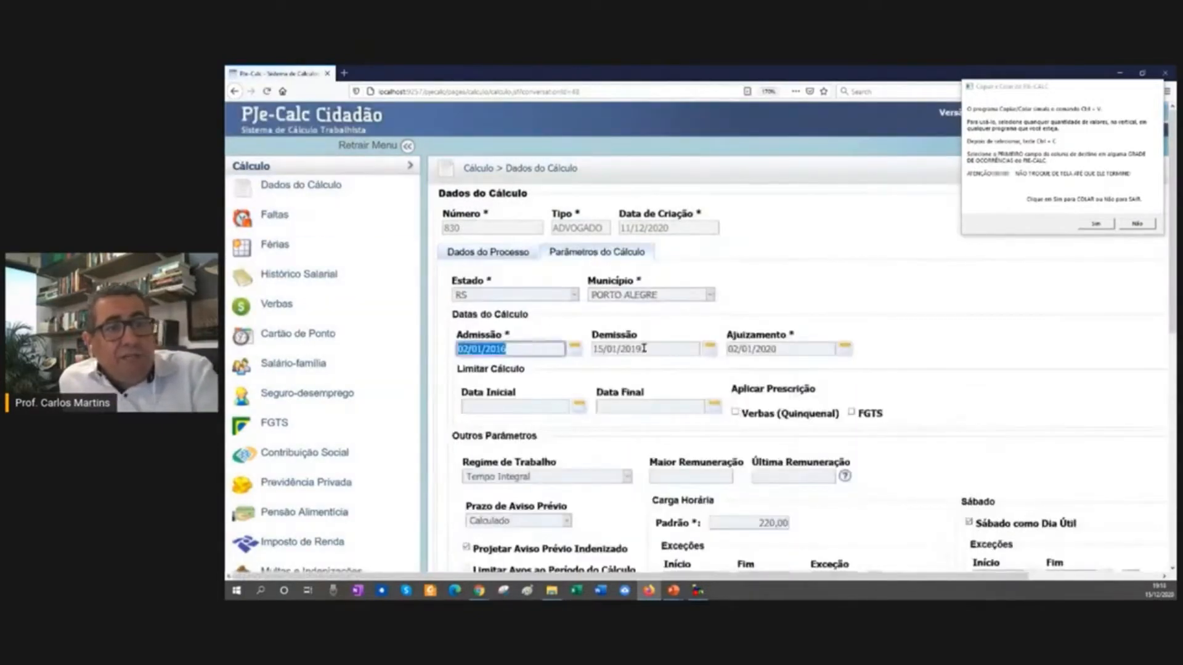
{"action": "left_click", "coordinate": [644, 348]}
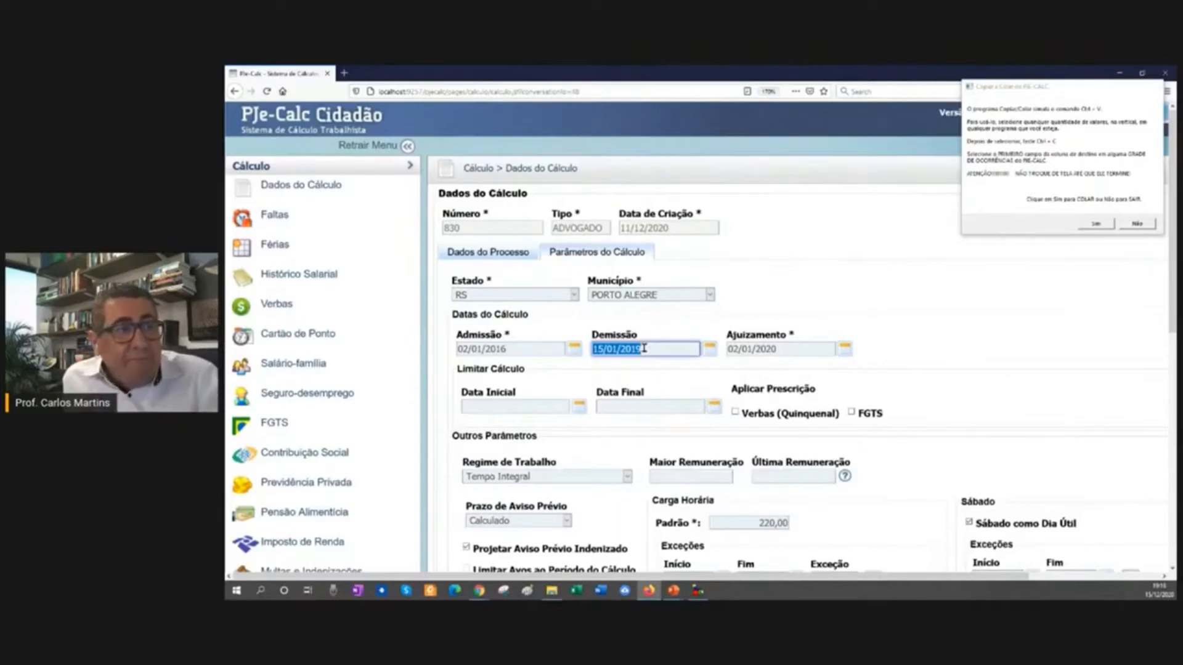
{"action": "left_click", "coordinate": [315, 279]}
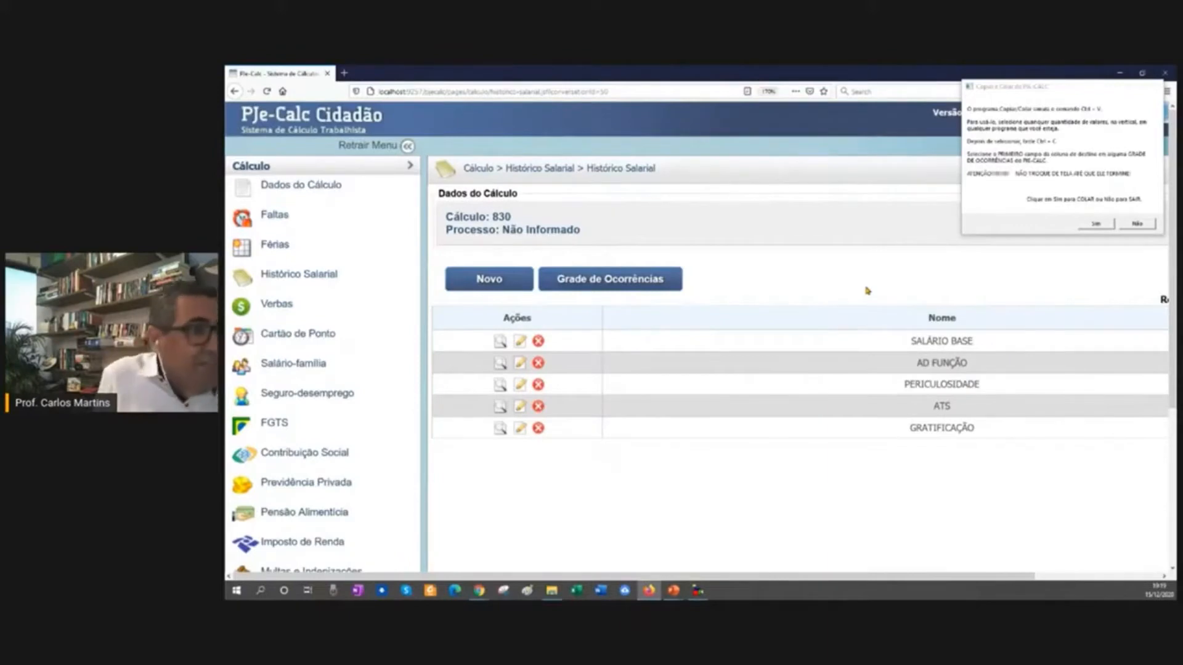
Enable the Multa option in the FGTS data with the calculated 40% rate and save the settings
{"action": "left_click", "coordinate": [269, 425]}
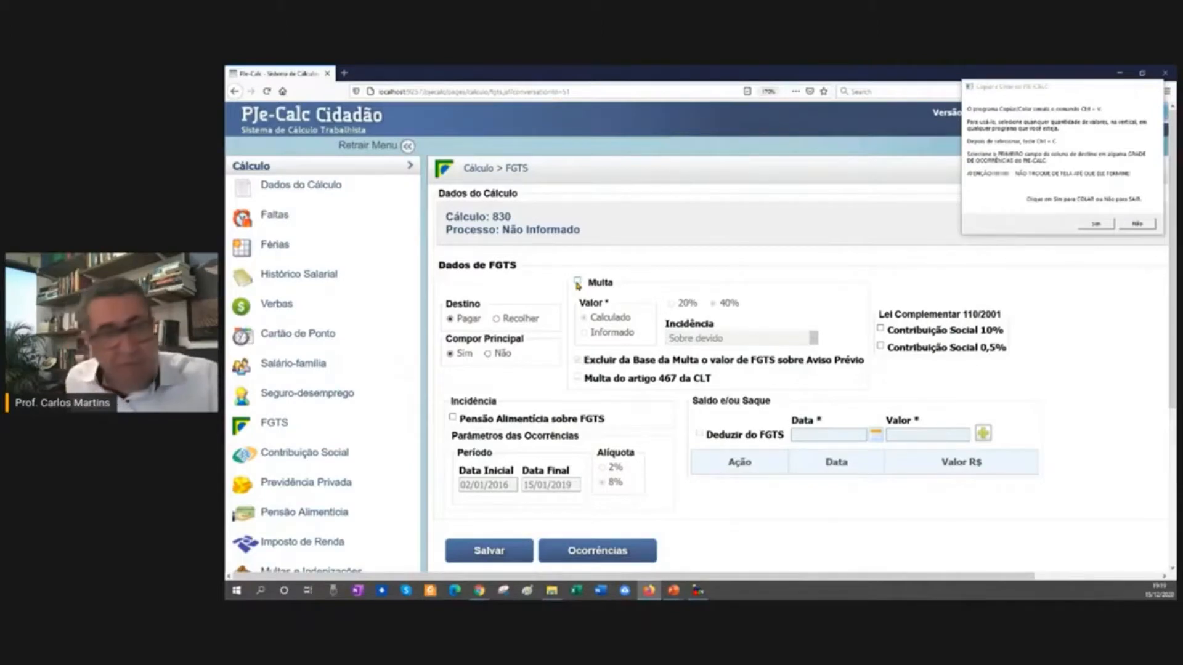
{"action": "left_click", "coordinate": [578, 284]}
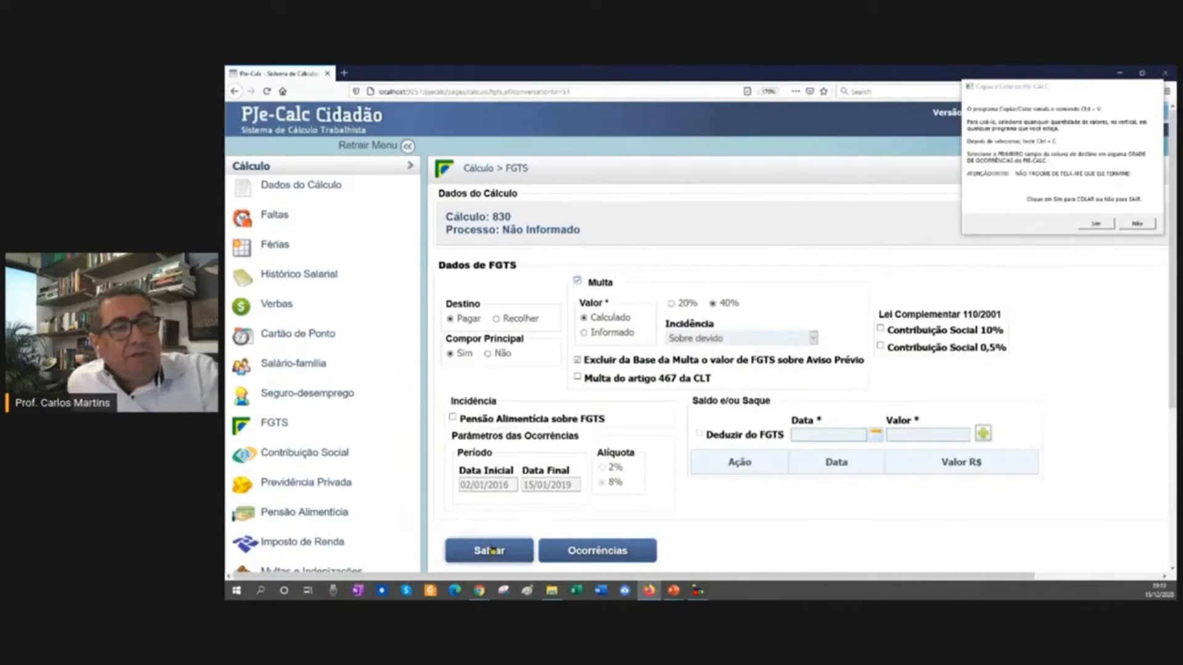
{"action": "left_click", "coordinate": [490, 551]}
Open the monthly FGTS occurrences and save them through the last month
{"action": "scroll", "coordinate": [585, 370], "scroll_direction": "down", "scroll_amount": 3}
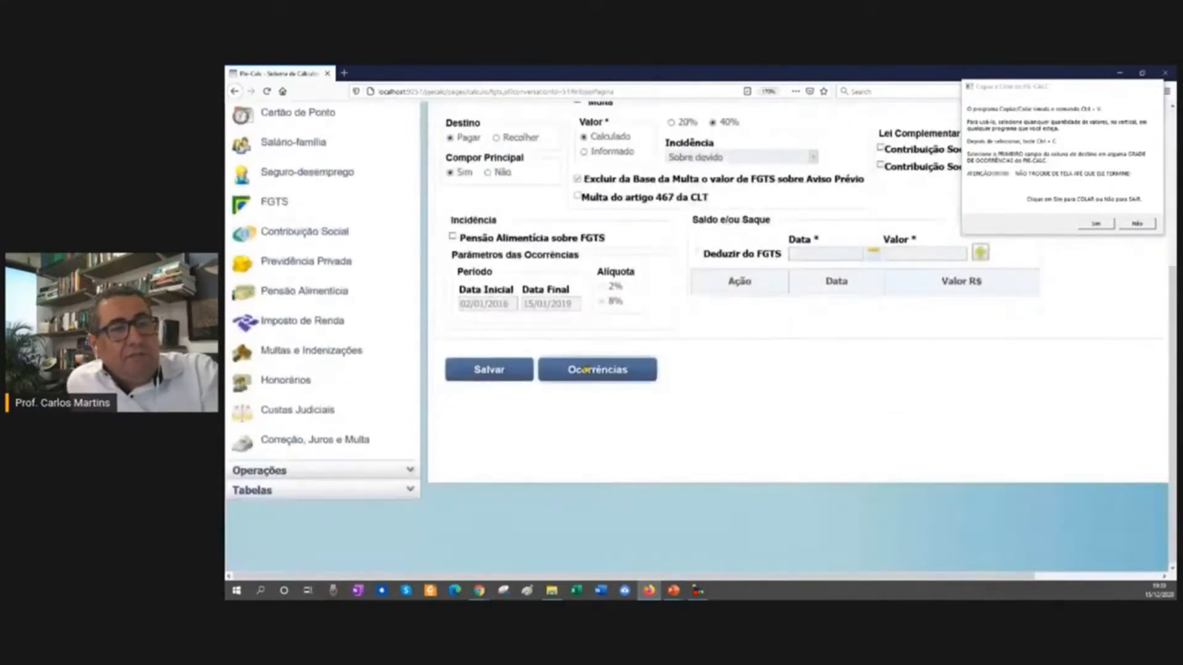
{"action": "left_click", "coordinate": [585, 369]}
{"action": "scroll", "coordinate": [591, 357], "scroll_direction": "down", "scroll_amount": 10}
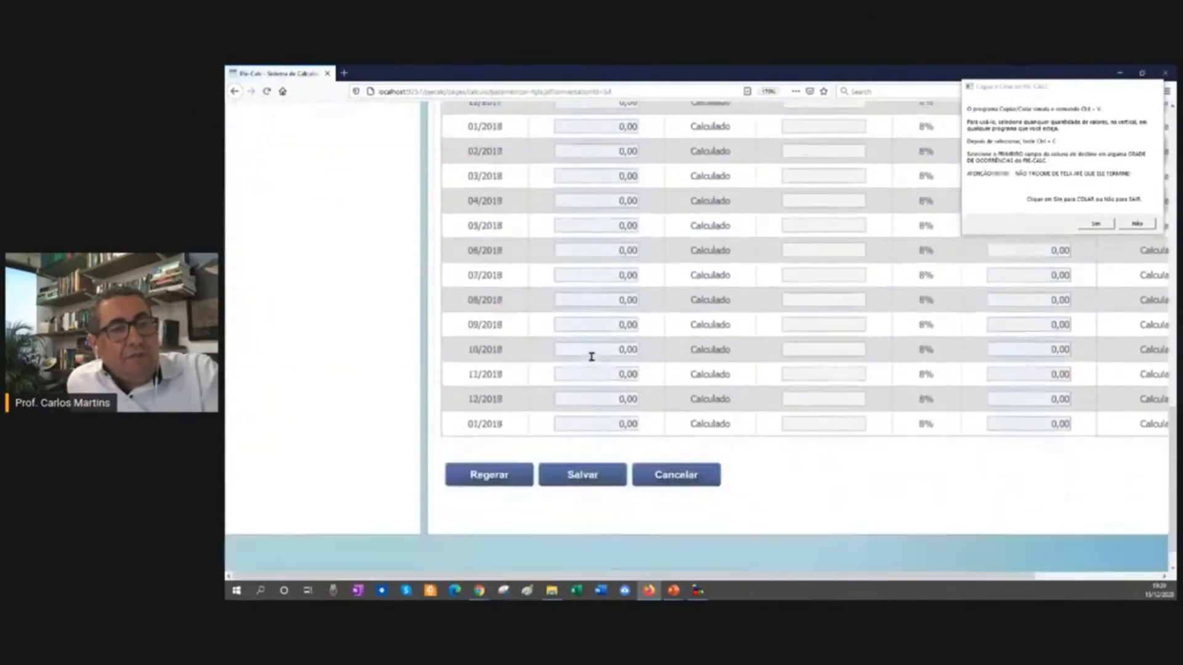
{"action": "scroll", "coordinate": [590, 360], "scroll_direction": "down", "scroll_amount": 2}
{"action": "left_click", "coordinate": [579, 438]}
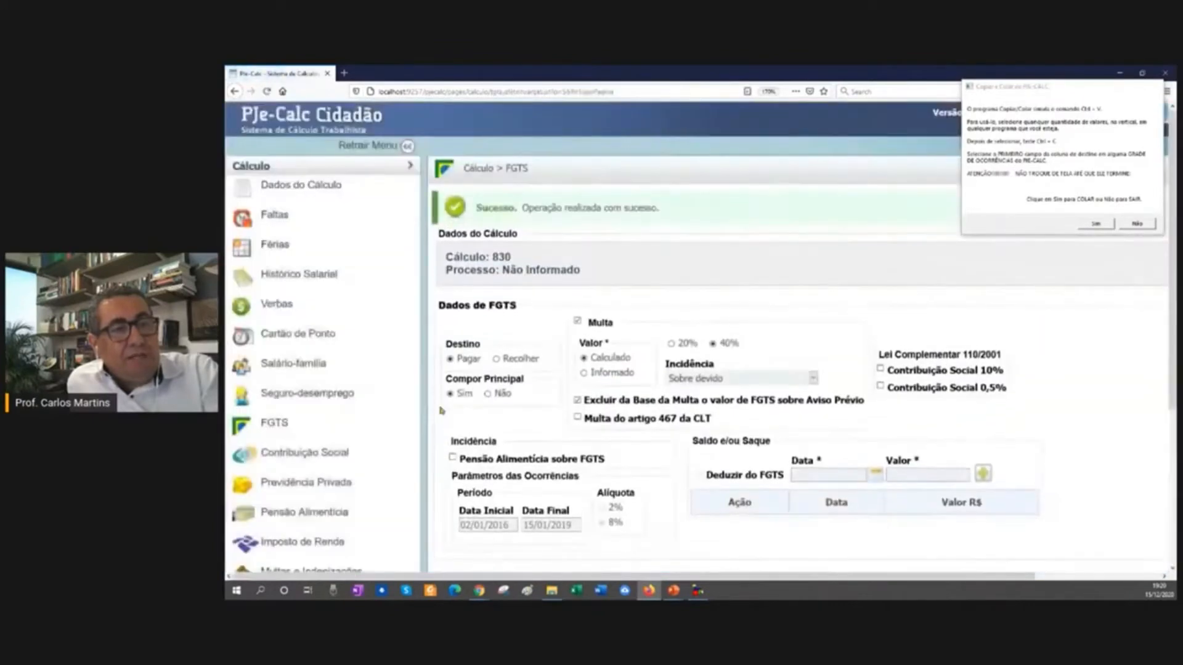
Enable Com Correção Trabalhista for Contribuição Social on salaries due and save the settings
{"action": "left_click", "coordinate": [317, 463]}
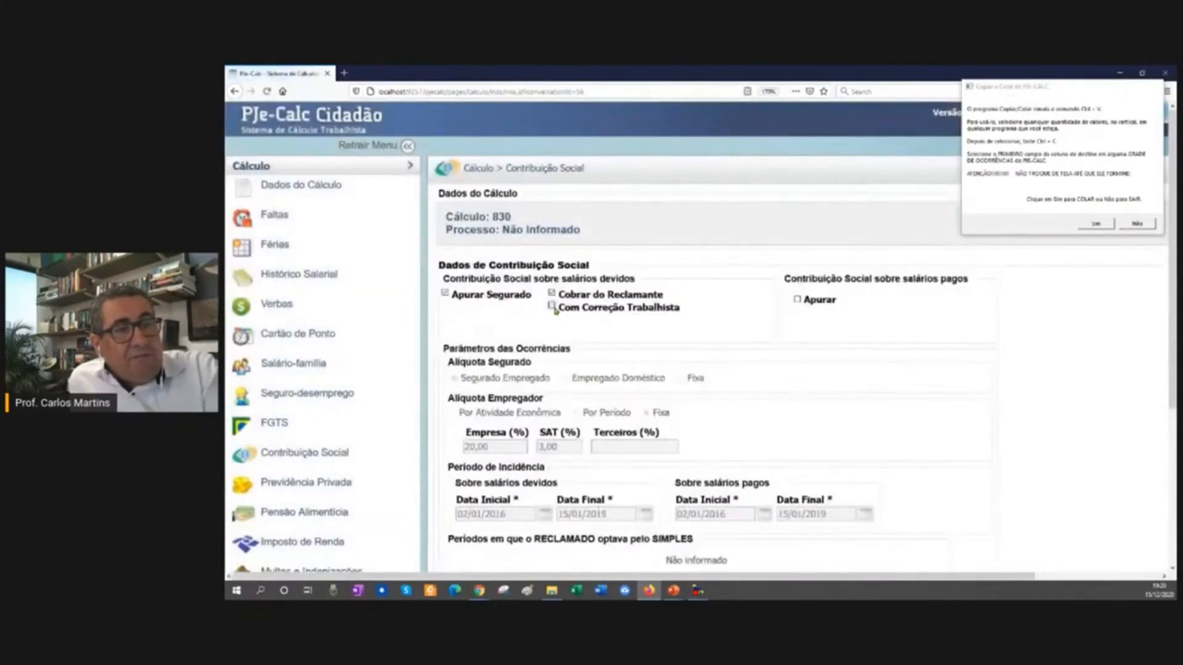
{"action": "left_click", "coordinate": [552, 306]}
{"action": "scroll", "coordinate": [555, 311], "scroll_direction": "down", "scroll_amount": 4}
{"action": "left_click", "coordinate": [486, 392]}
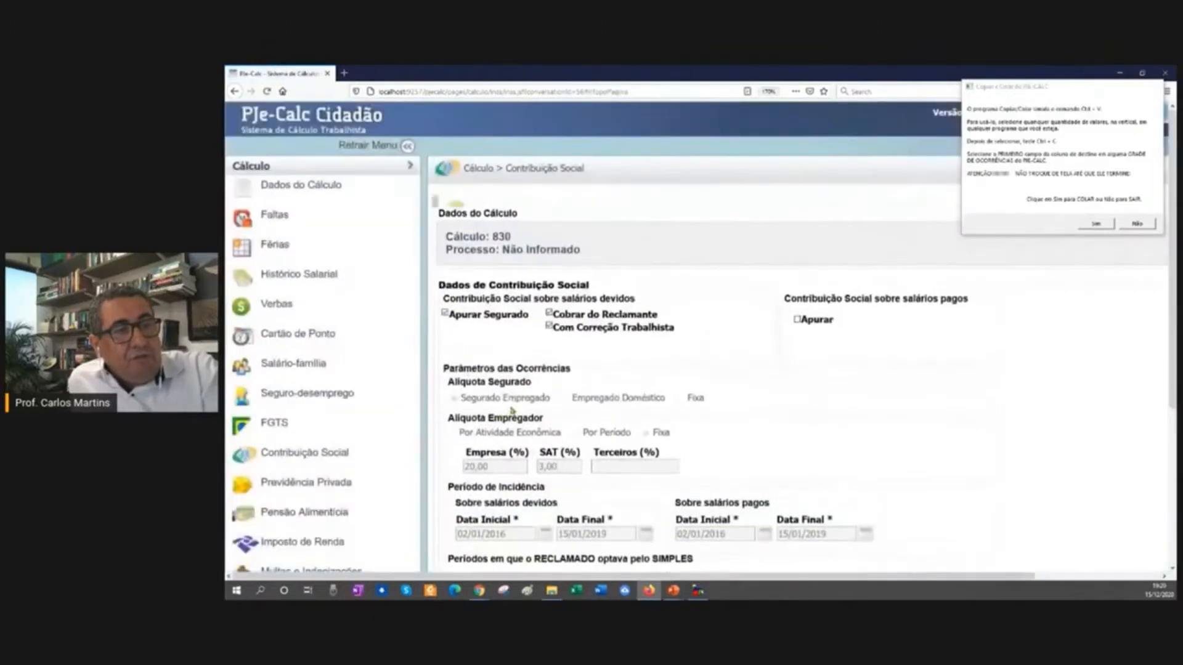
Open the Contribuição Social occurrences on salaries due and save them
{"action": "scroll", "coordinate": [511, 411], "scroll_direction": "down", "scroll_amount": 3}
{"action": "left_click", "coordinate": [598, 430]}
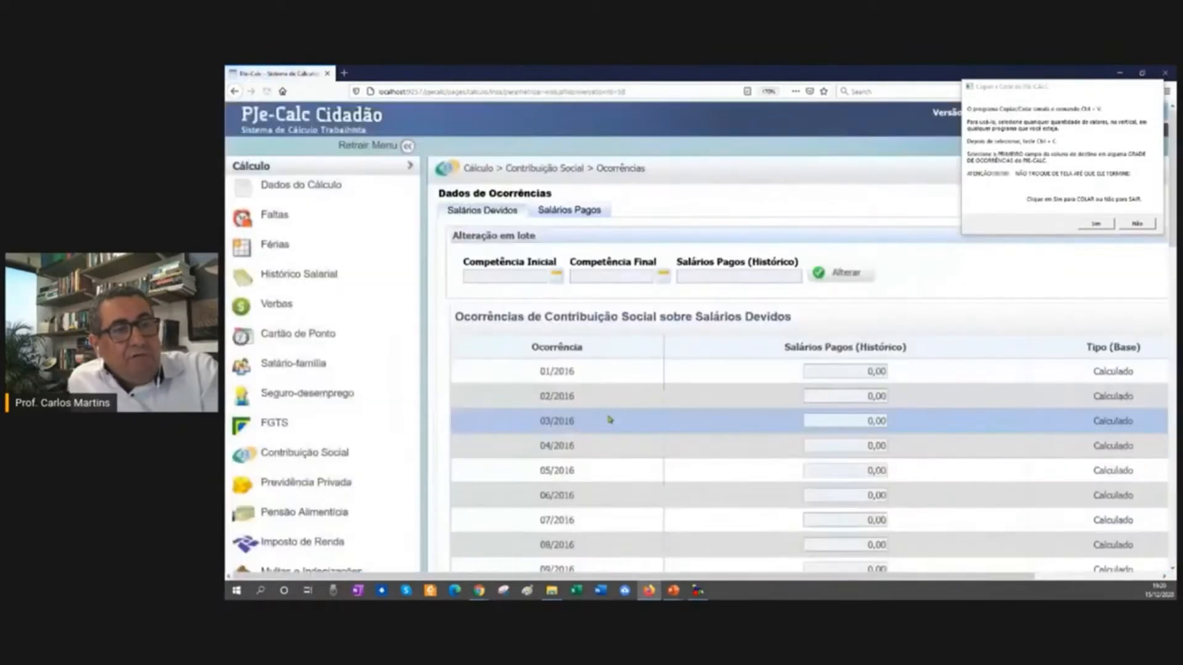
{"action": "scroll", "coordinate": [609, 420], "scroll_direction": "down", "scroll_amount": 15}
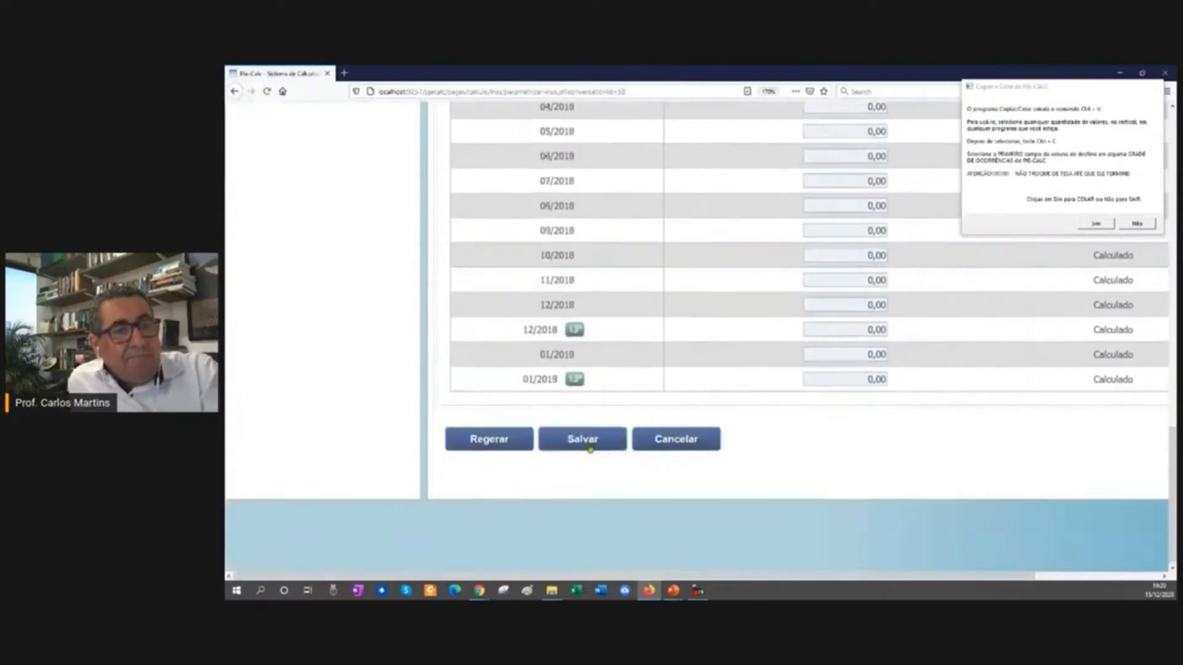
{"action": "left_click", "coordinate": [572, 450]}
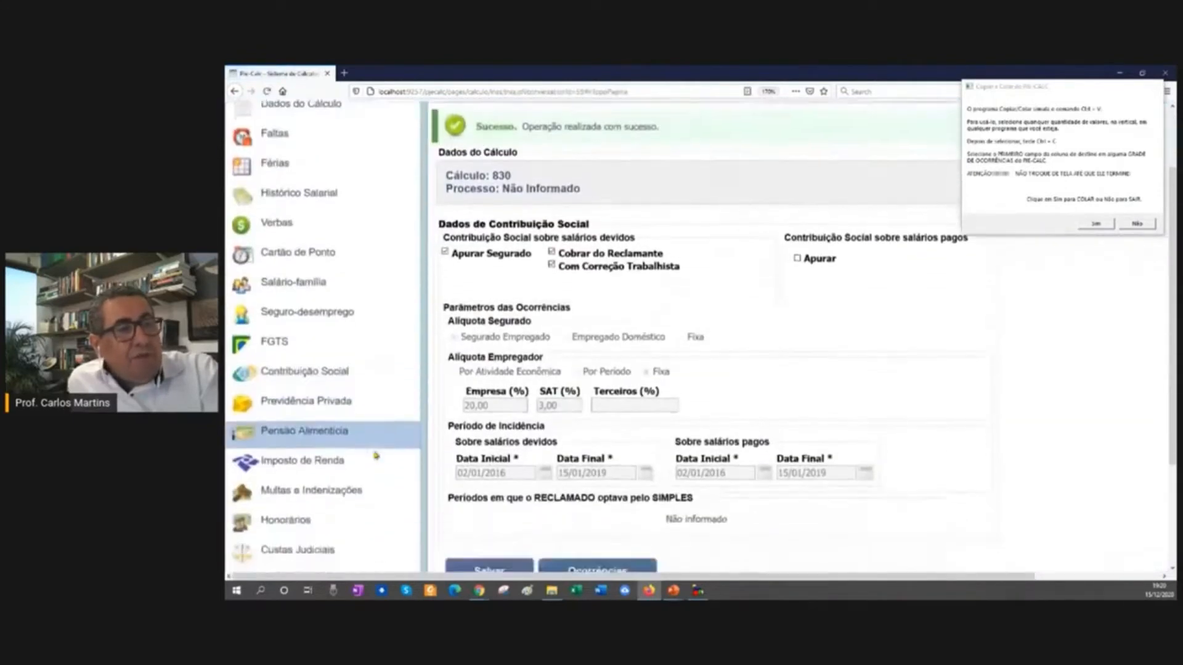
Set the Índice Trabalhista to IPCA-E in Correção, Juros e Multa, check the specific data and save
{"action": "scroll", "coordinate": [376, 456], "scroll_direction": "down", "scroll_amount": 5}
{"action": "left_click", "coordinate": [372, 453]}
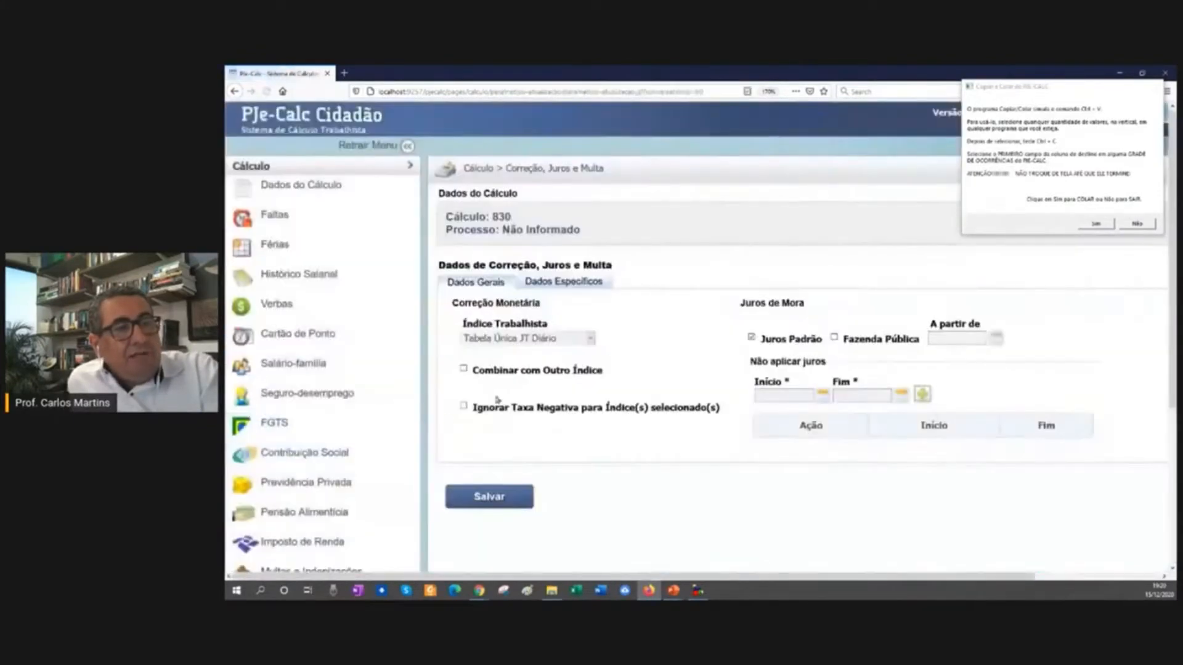
{"action": "left_click", "coordinate": [524, 338]}
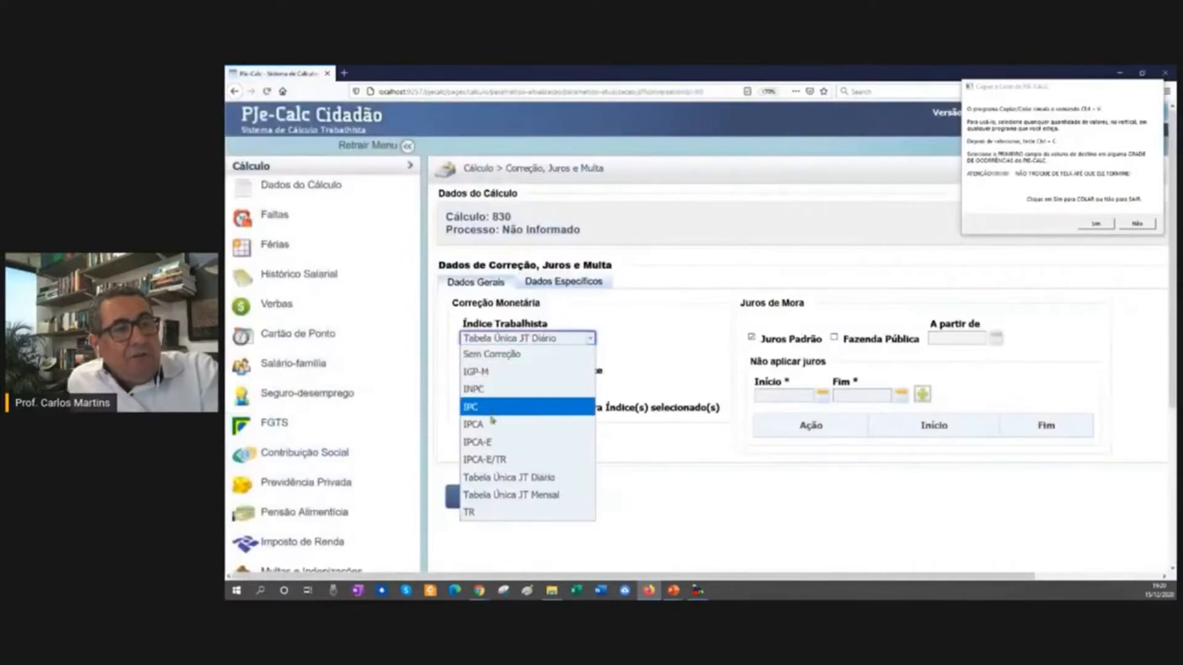
{"action": "left_click", "coordinate": [491, 442]}
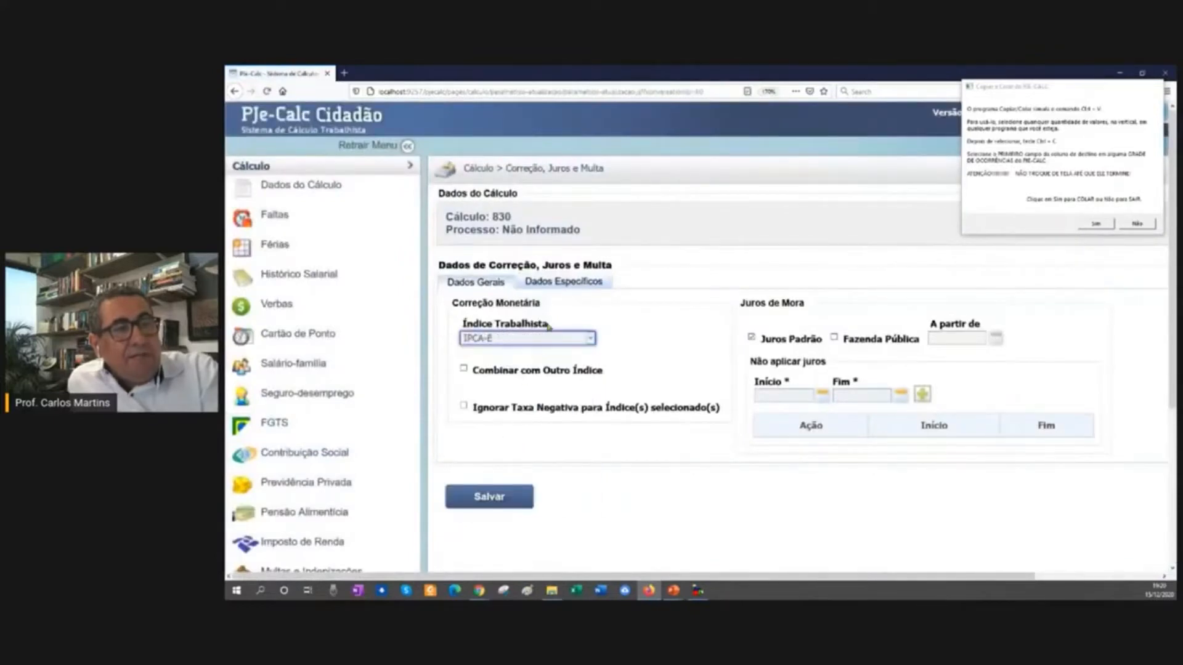
{"action": "left_click", "coordinate": [556, 283]}
{"action": "scroll", "coordinate": [511, 469], "scroll_direction": "down", "scroll_amount": 3}
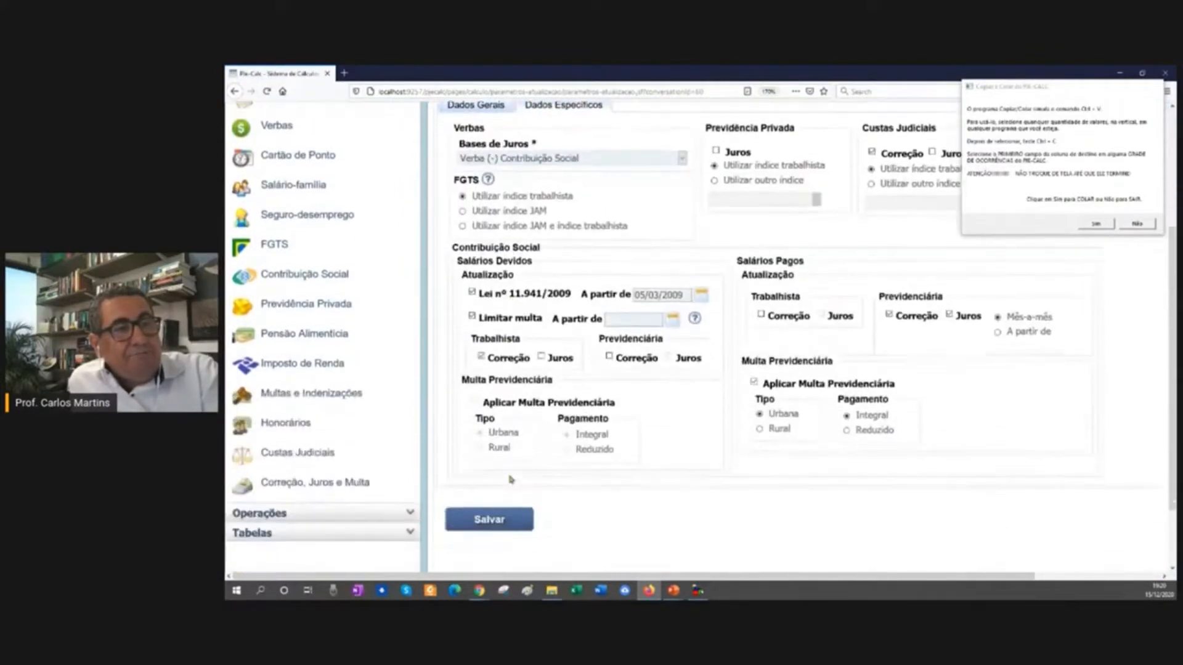
{"action": "left_click", "coordinate": [482, 521]}
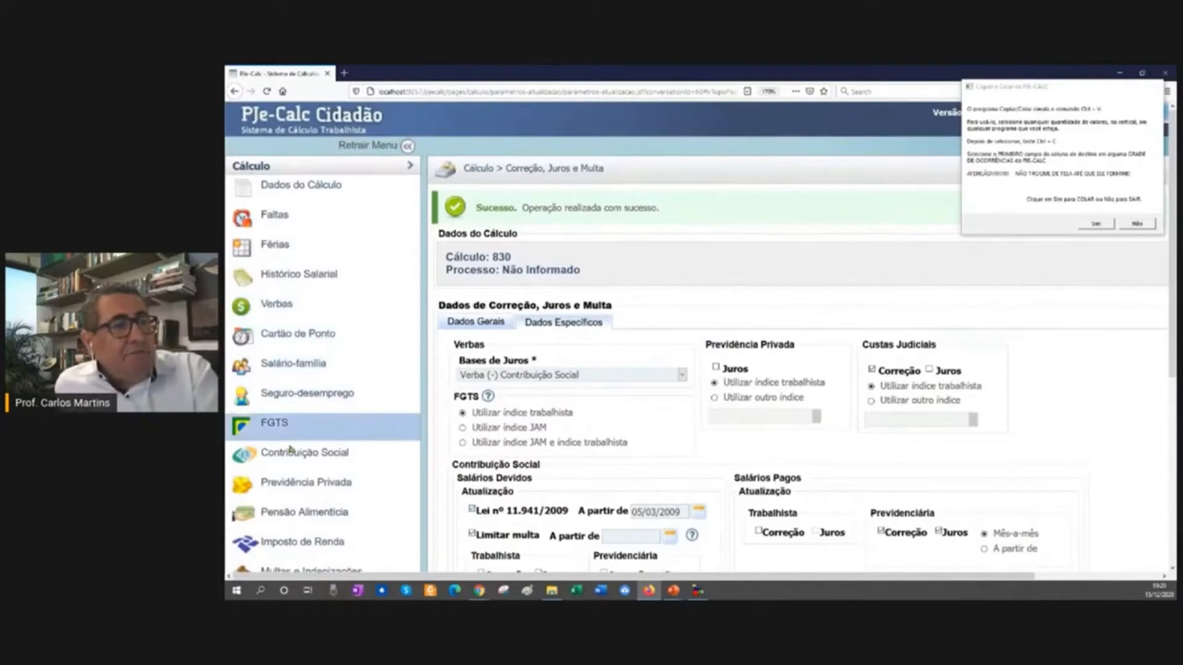
Review the Contribuição Social settings and save the FGTS data again
{"action": "left_click", "coordinate": [288, 463]}
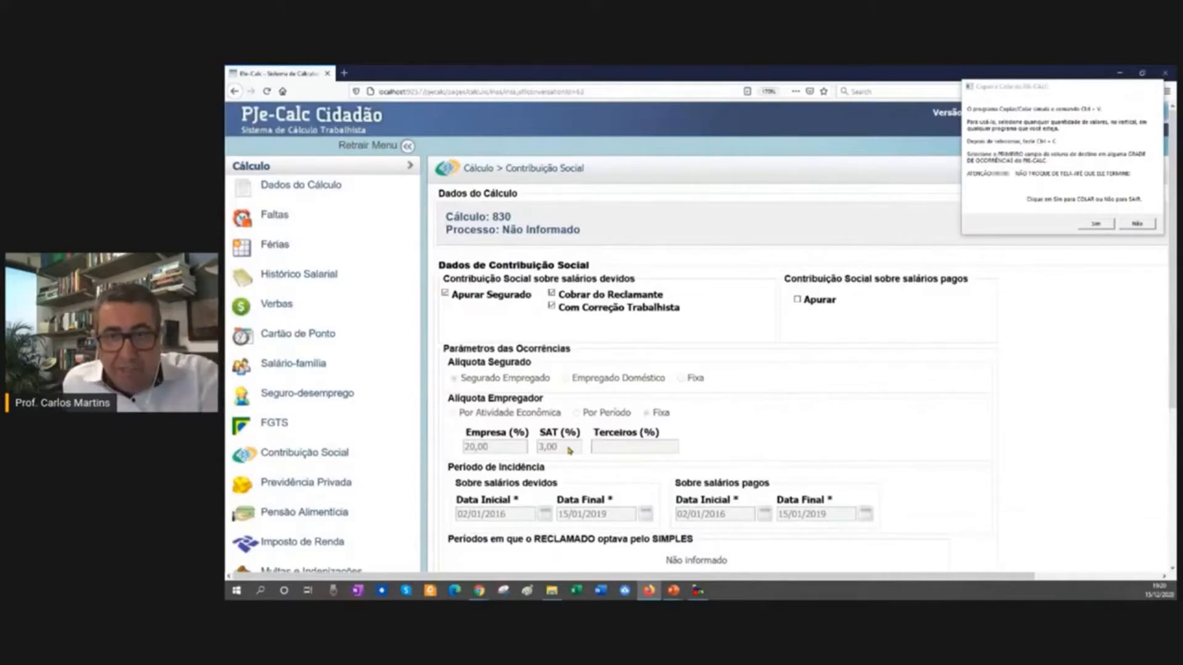
{"action": "left_click", "coordinate": [282, 423]}
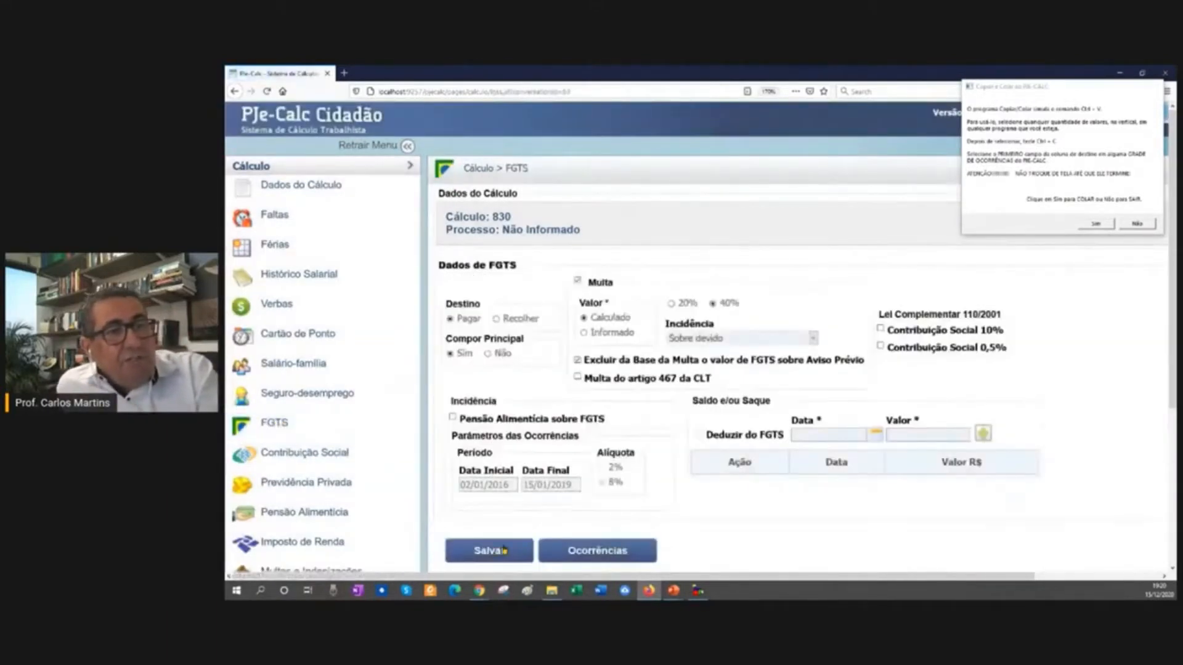
{"action": "left_click", "coordinate": [502, 550]}
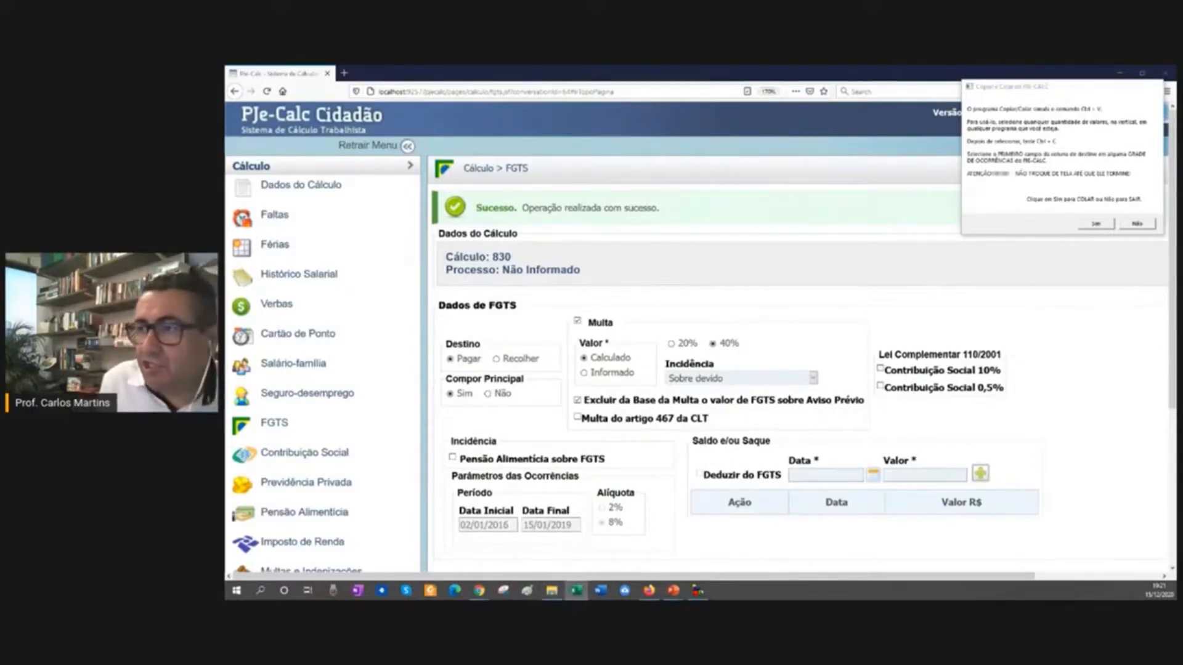
Switch to the Excel exercise workbook and examine the Mês column from its first to its last month at a larger zoom
{"action": "left_click", "coordinate": [577, 590]}
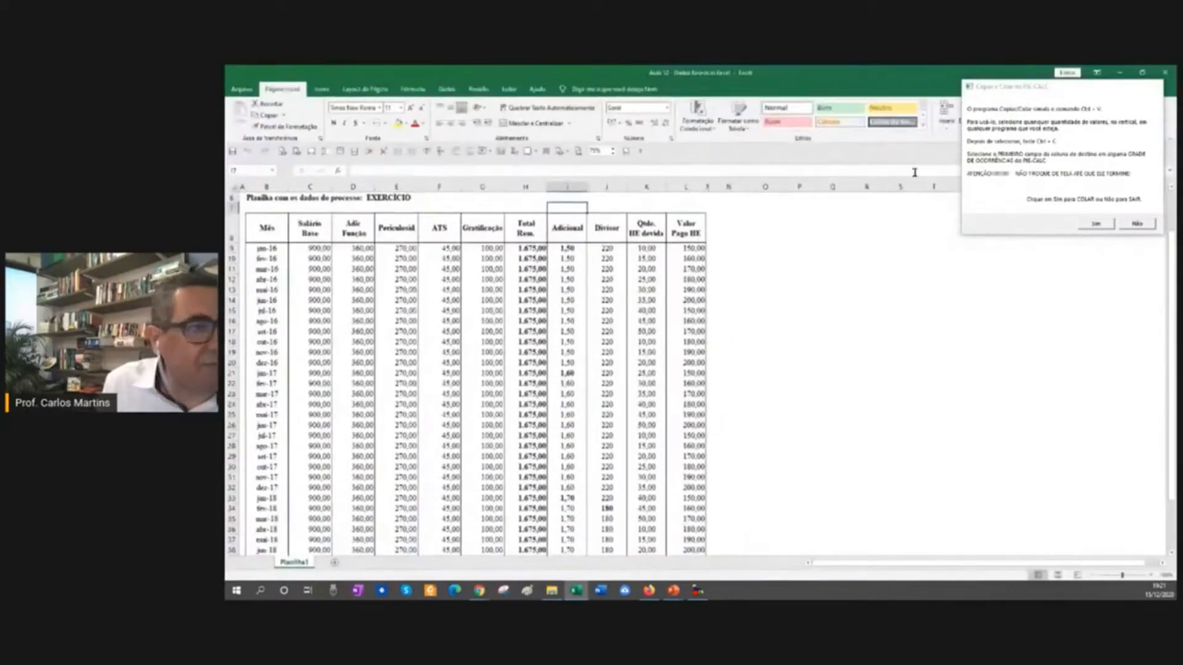
{"action": "mouse_move", "coordinate": [1121, 576]}
{"action": "left_mouse_down"}
{"action": "mouse_move", "coordinate": [1141, 577]}
{"action": "mouse_move", "coordinate": [1129, 579]}
{"action": "left_mouse_up"}
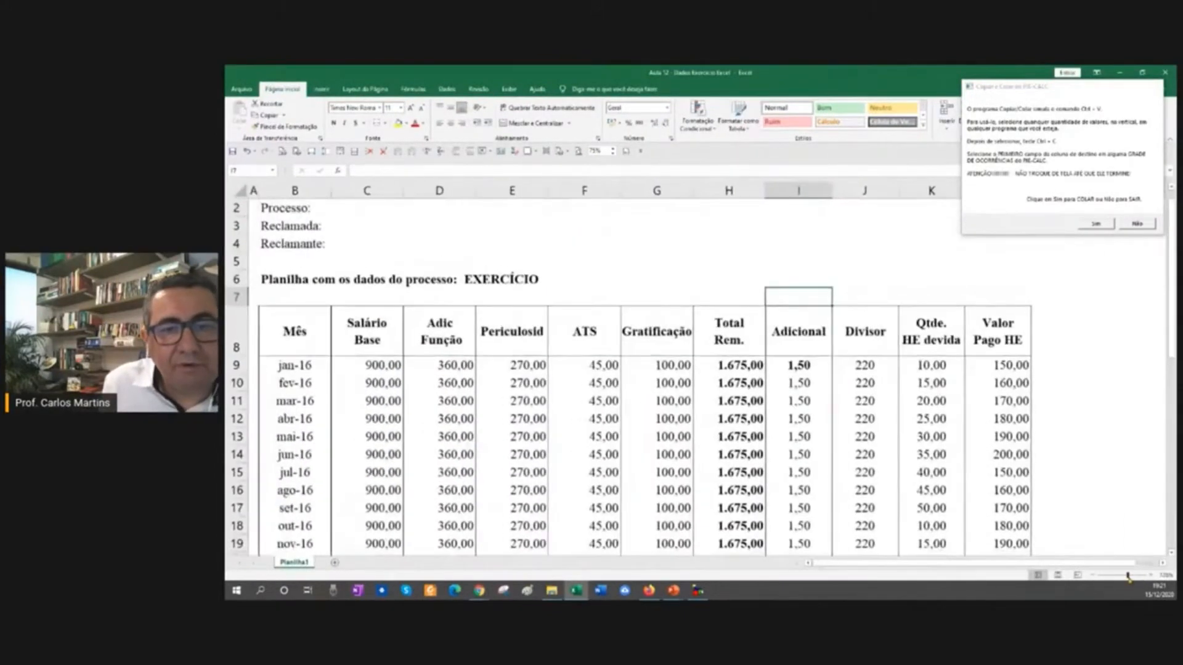
{"action": "left_click", "coordinate": [1133, 580]}
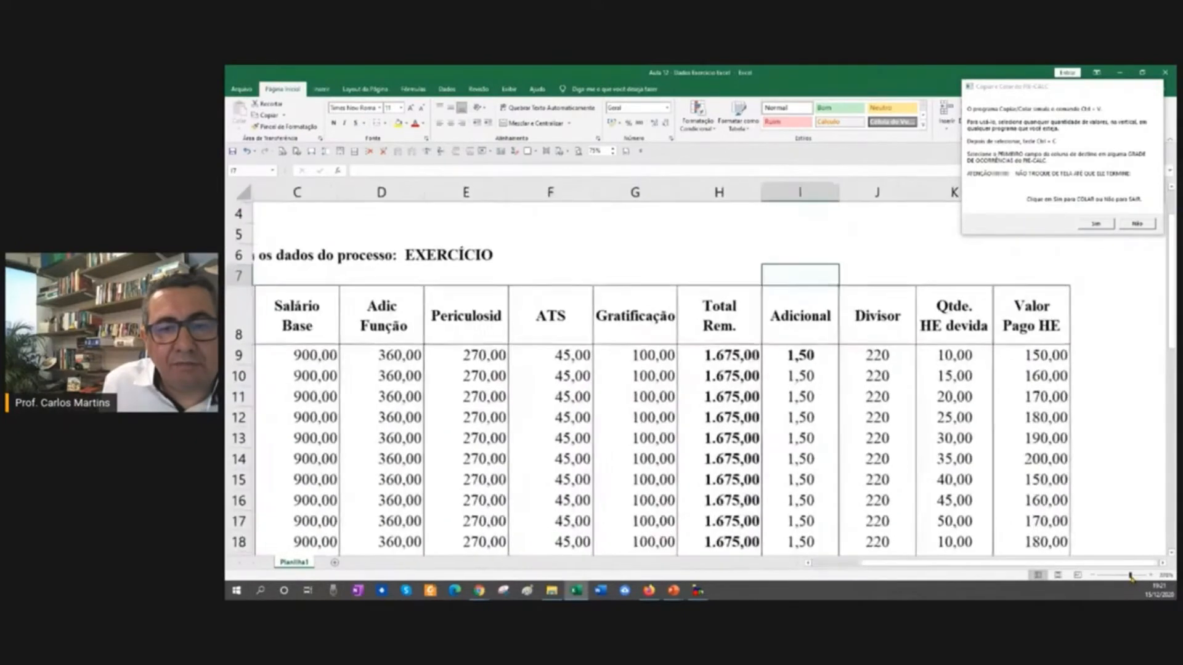
{"action": "left_click", "coordinate": [372, 395]}
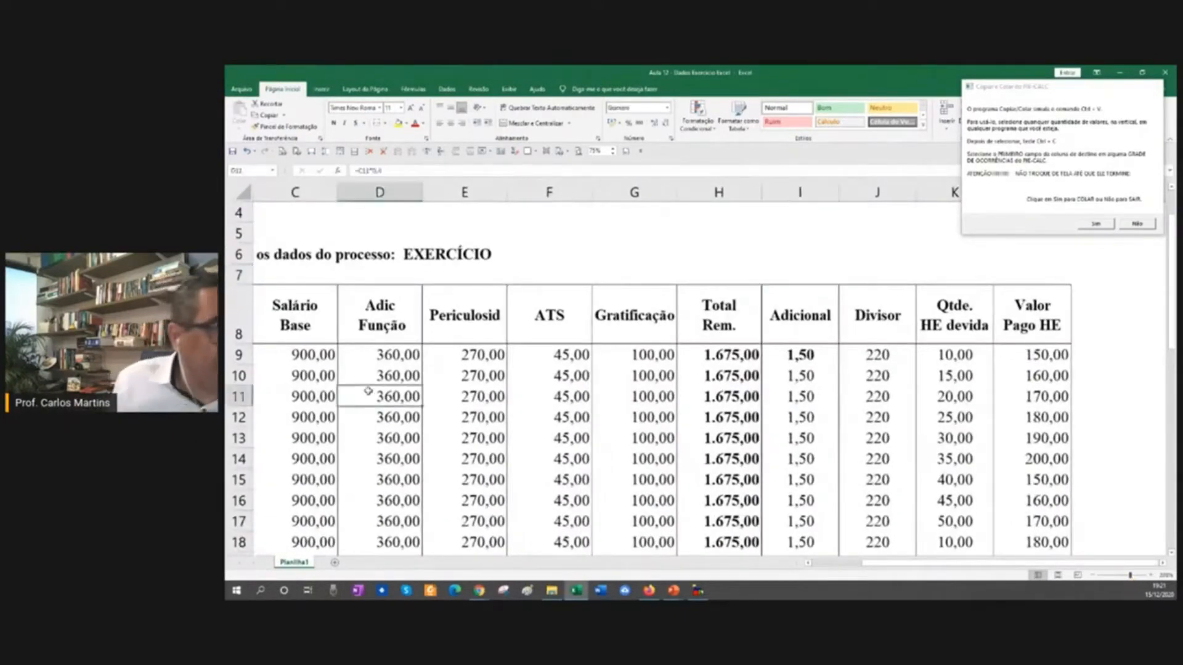
{"action": "key", "text": "Home"}
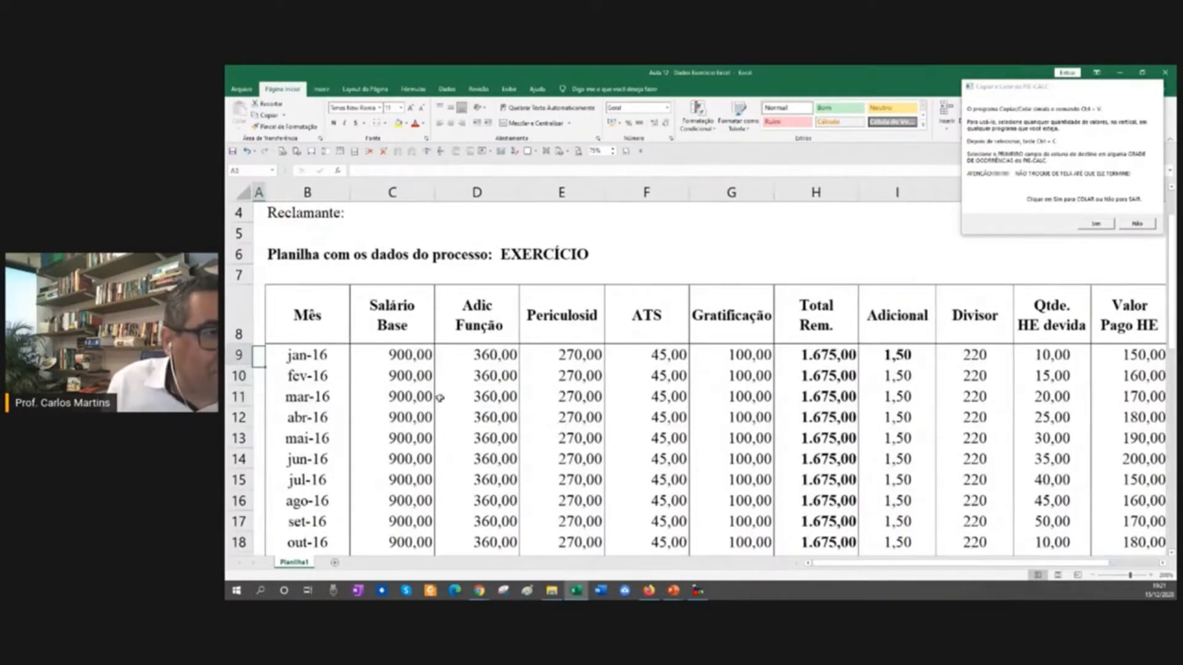
{"action": "key", "text": "Up"}
{"action": "key", "text": "Right"}
{"action": "scroll", "coordinate": [440, 397], "scroll_direction": "down", "scroll_amount": 10}
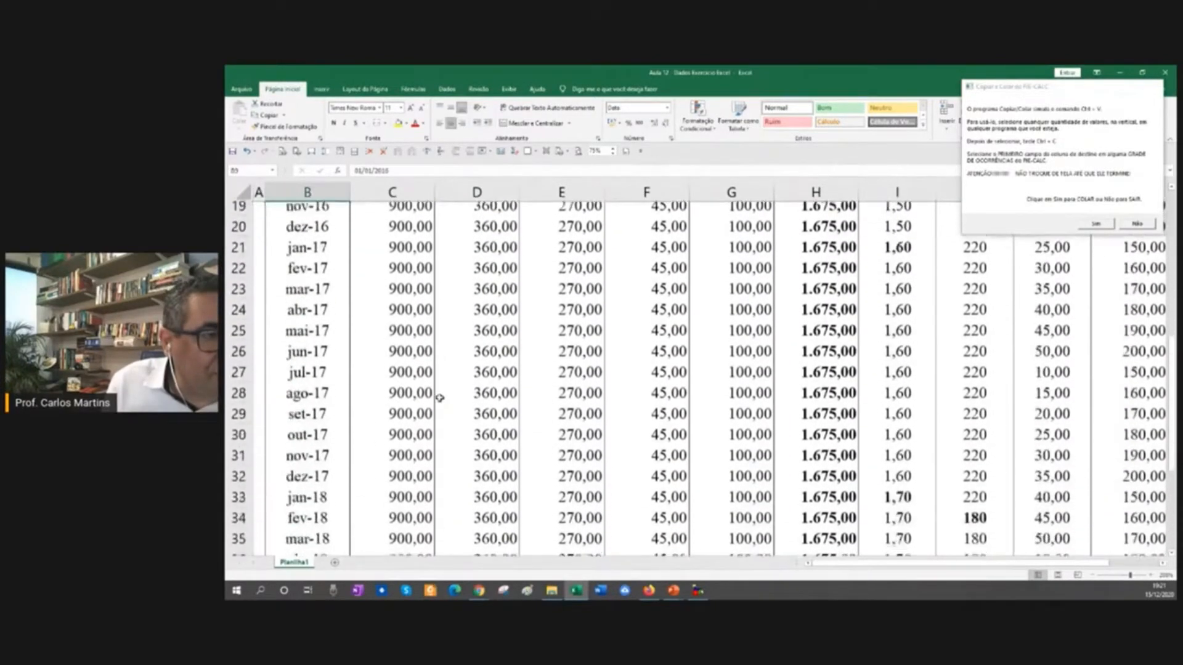
{"action": "left_click", "coordinate": [321, 442]}
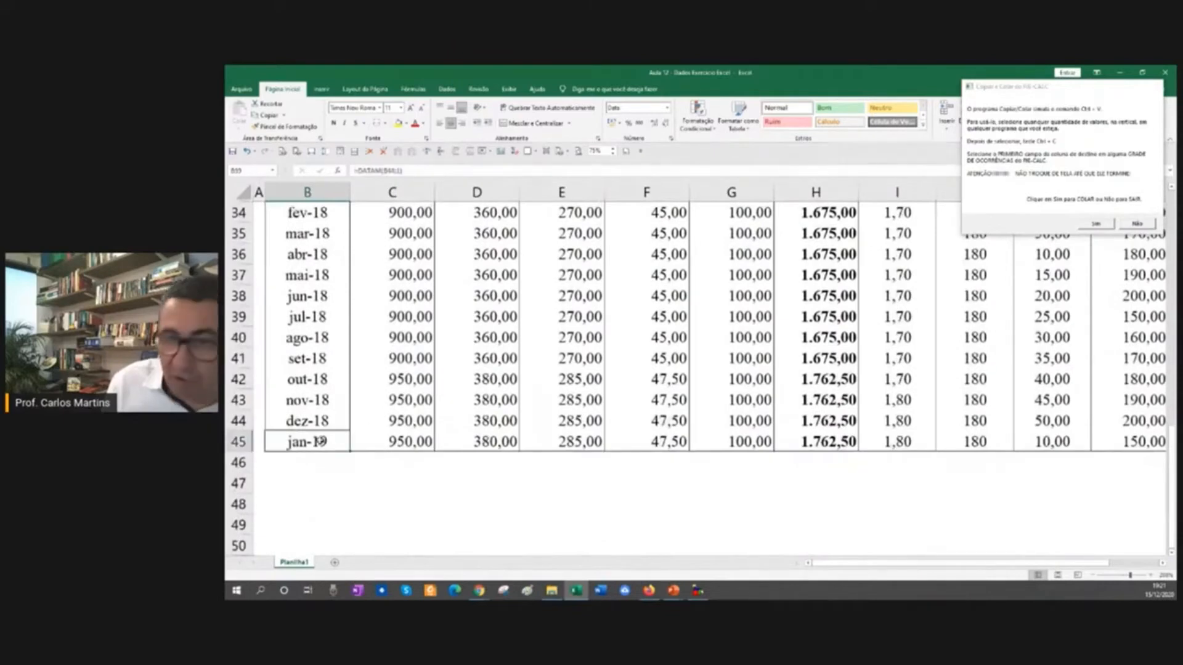
{"action": "scroll", "coordinate": [320, 442], "scroll_direction": "up", "scroll_amount": 10}
Examine the monthly Salário Base values down the column of the exercise sheet and return to its header
{"action": "left_click", "coordinate": [387, 361]}
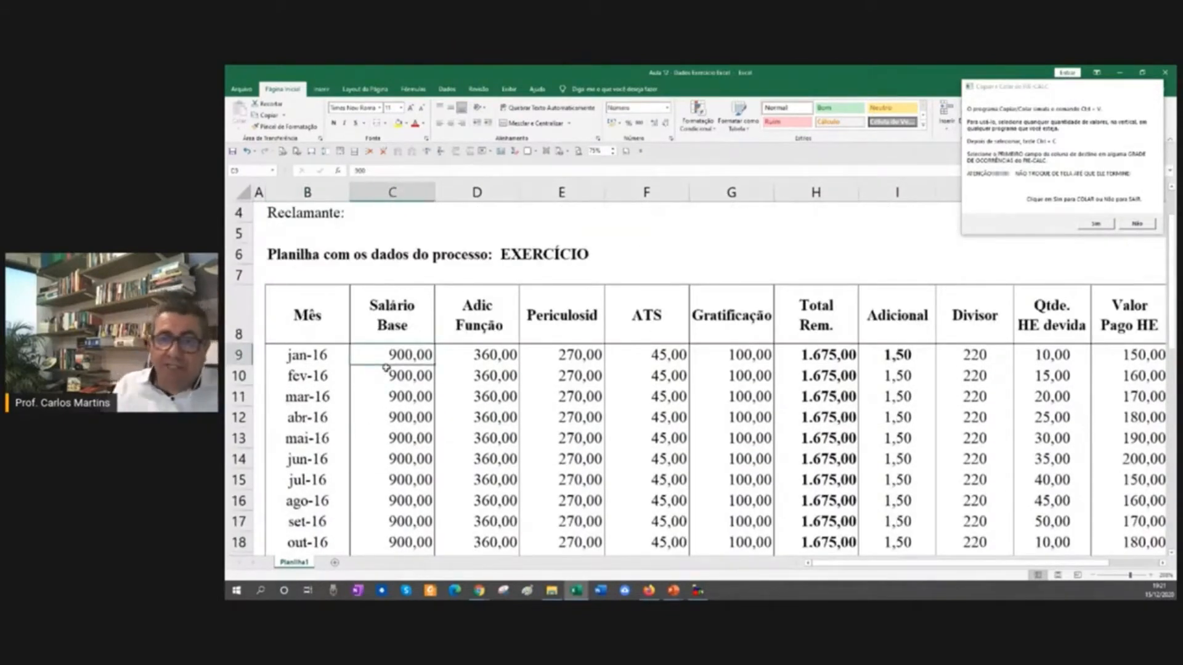
{"action": "left_click", "coordinate": [387, 370]}
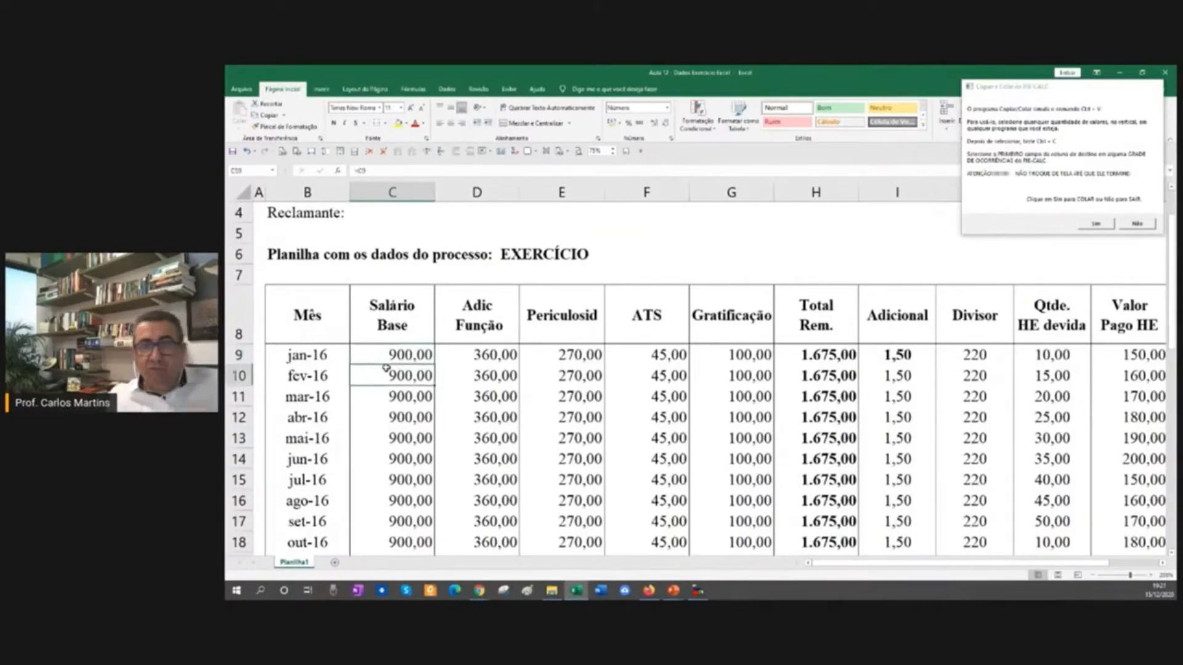
{"action": "key", "text": "Down"}
{"action": "key", "text": "Down"}
{"action": "key", "text": "Down"}
{"action": "key", "text": "Down"}
{"action": "key", "text": "Down"}
{"action": "key", "text": "Down"}
{"action": "key", "text": "Down"}
{"action": "key", "text": "Down"}
{"action": "key", "text": "Down"}
{"action": "key", "text": "Down"}
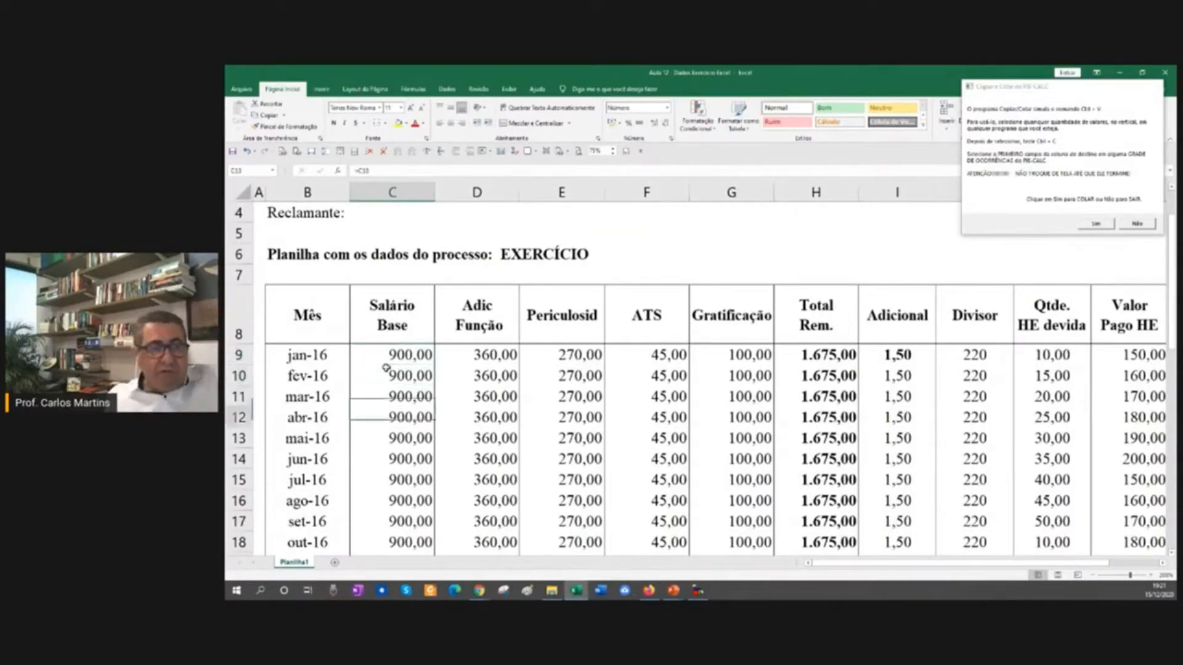
{"action": "key", "text": "Down"}
{"action": "key", "text": "Down"}
{"action": "key", "text": "Down"}
{"action": "key", "text": "Down"}
{"action": "key", "text": "Down"}
{"action": "key", "text": "Down"}
{"action": "key", "text": "Down"}
{"action": "key", "text": "Down"}
{"action": "key", "text": "Down"}
{"action": "key", "text": "Down"}
{"action": "key", "text": "Down"}
{"action": "key", "text": "Down"}
{"action": "key", "text": "Down"}
{"action": "key", "text": "Down"}
{"action": "key", "text": "Down"}
{"action": "key", "text": "Down"}
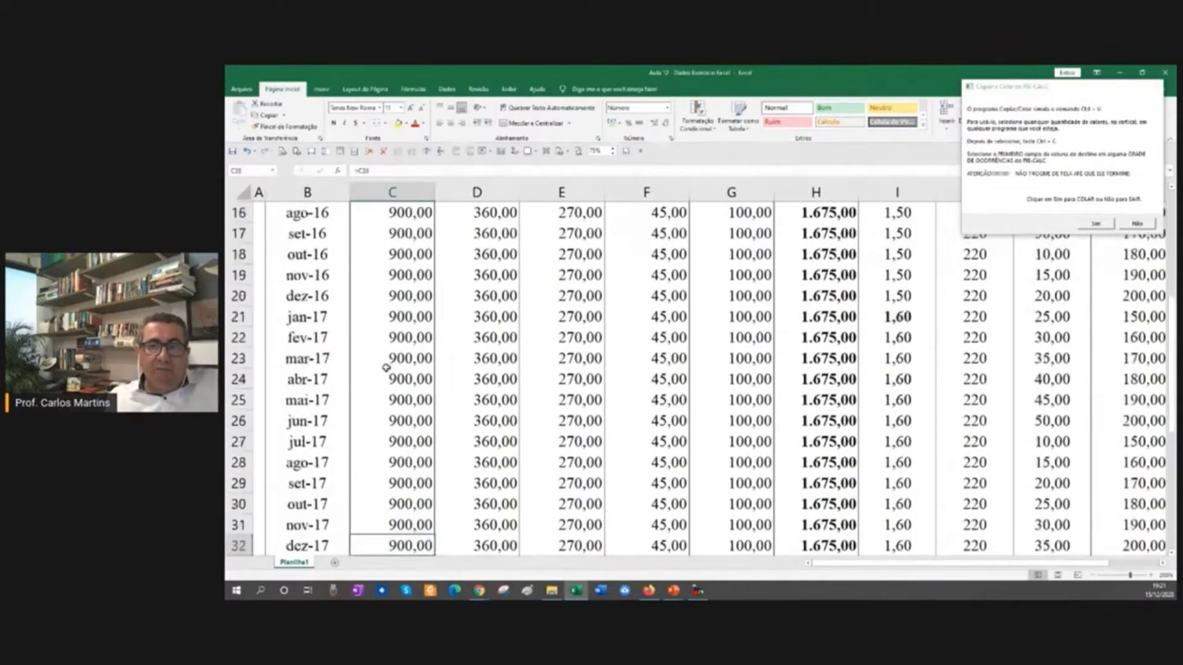
{"action": "key", "text": "Up"}
{"action": "key", "text": "Up"}
{"action": "key", "text": "Up"}
{"action": "key", "text": "Up"}
{"action": "key", "text": "Up"}
{"action": "key", "text": "Up"}
{"action": "key", "text": "Up"}
{"action": "key", "text": "Up"}
{"action": "key", "text": "Up"}
{"action": "key", "text": "Up"}
{"action": "key", "text": "Up"}
{"action": "key", "text": "Up"}
{"action": "key", "text": "Up"}
{"action": "key", "text": "Up"}
{"action": "key", "text": "Up"}
{"action": "key", "text": "Up"}
{"action": "key", "text": "Up"}
{"action": "key", "text": "Up"}
{"action": "key", "text": "Up"}
{"action": "key", "text": "Up"}
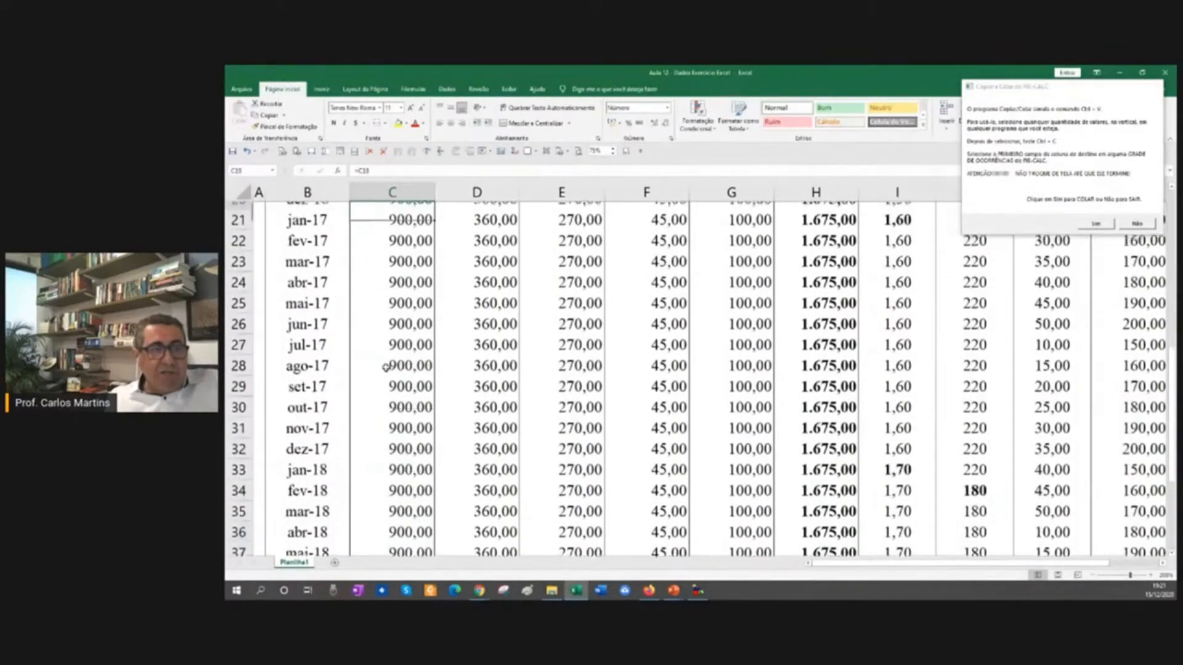
{"action": "key", "text": "Up"}
{"action": "key", "text": "Up"}
{"action": "key", "text": "Down"}
{"action": "key", "text": "Down"}
{"action": "key", "text": "Down"}
{"action": "key", "text": "Down"}
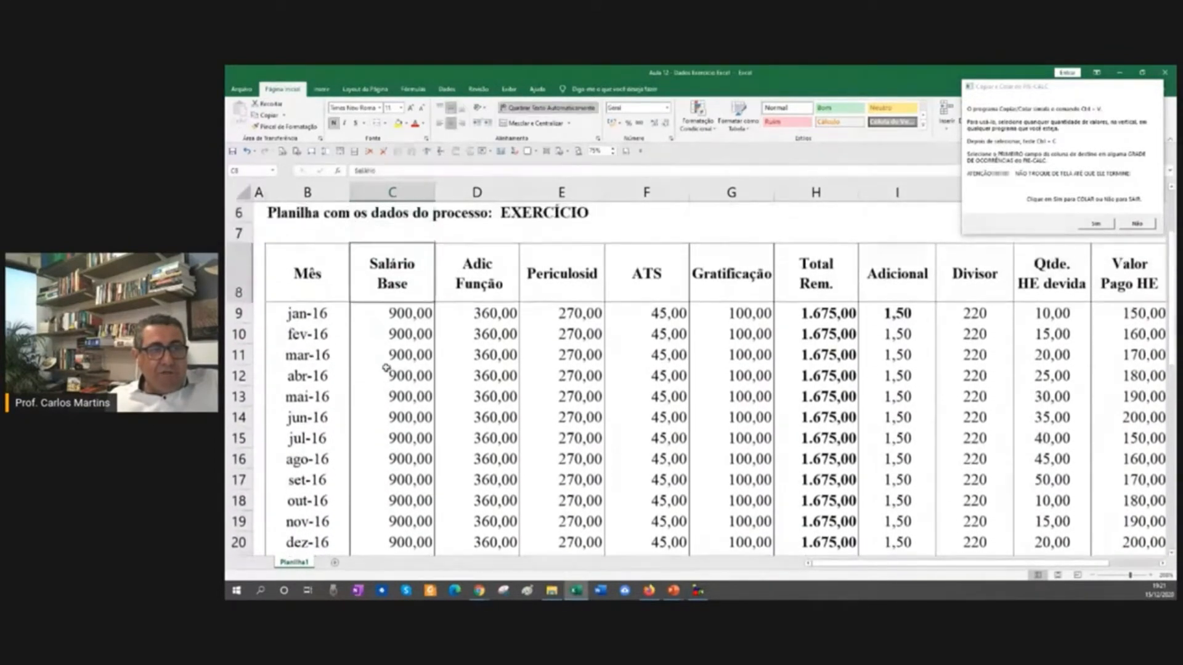
Set the jan-16 Salário Base in C9 to 0 and then back to 900
{"action": "key", "text": "Up"}
{"action": "type", "text": "0"}
{"action": "key", "text": "Return"}
{"action": "key", "text": "Up"}
{"action": "type", "text": "00"}
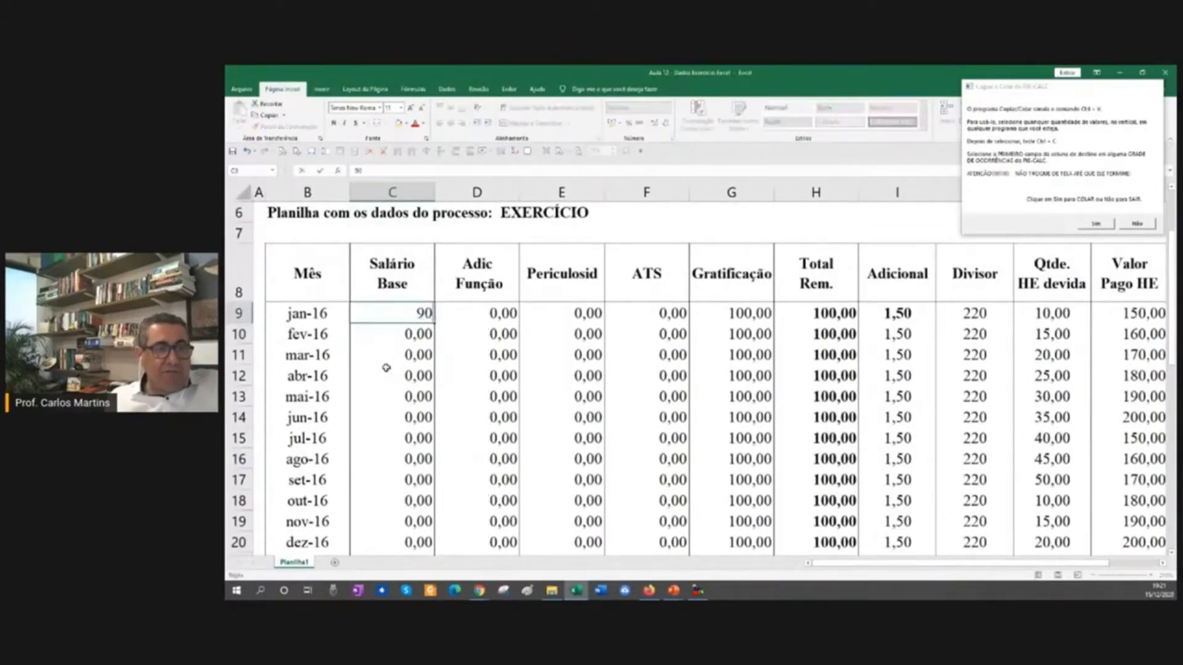
{"action": "key", "text": "Return"}
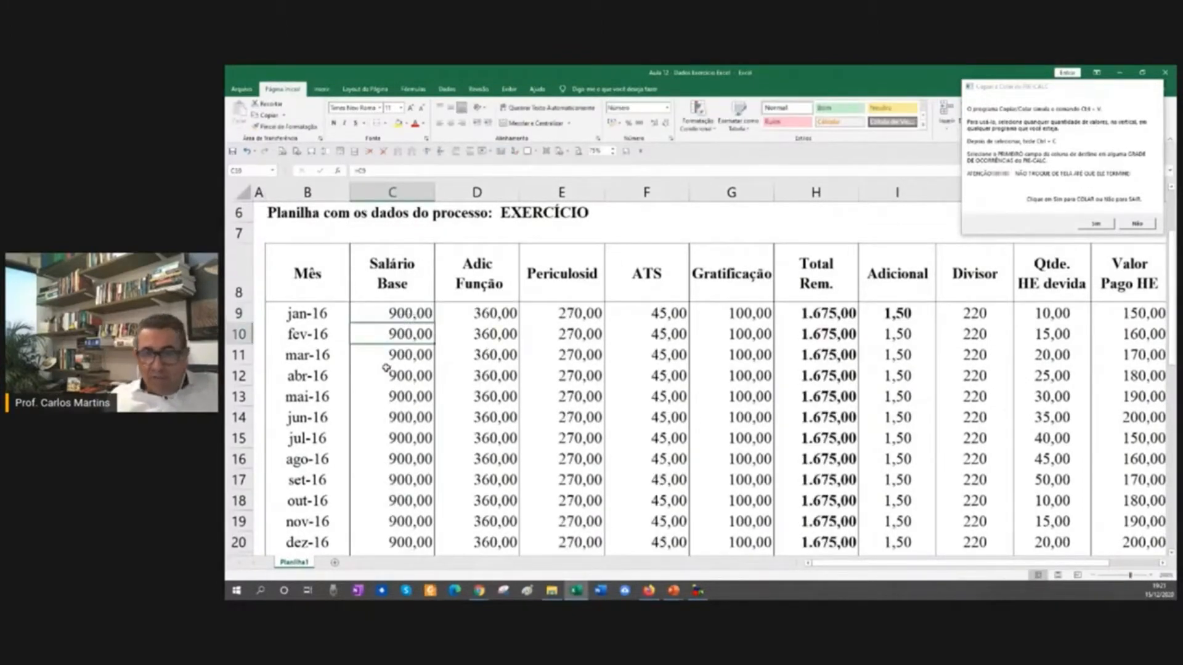
Examine the monthly Salário Base values from fev-16 to jan-19, checking the month in which the salary changes
{"action": "key", "text": "Down"}
{"action": "key", "text": "Down"}
{"action": "key", "text": "Down"}
{"action": "key", "text": "Down"}
{"action": "key", "text": "Down"}
{"action": "key", "text": "Down"}
{"action": "key", "text": "Down"}
{"action": "key", "text": "Down"}
{"action": "key", "text": "Down"}
{"action": "key", "text": "Down"}
{"action": "key", "text": "Down"}
{"action": "key", "text": "Down"}
{"action": "key", "text": "Down"}
{"action": "key", "text": "Down"}
{"action": "key", "text": "Down"}
{"action": "key", "text": "Down"}
{"action": "key", "text": "Down"}
{"action": "key", "text": "Down"}
{"action": "key", "text": "Down"}
{"action": "key", "text": "Down"}
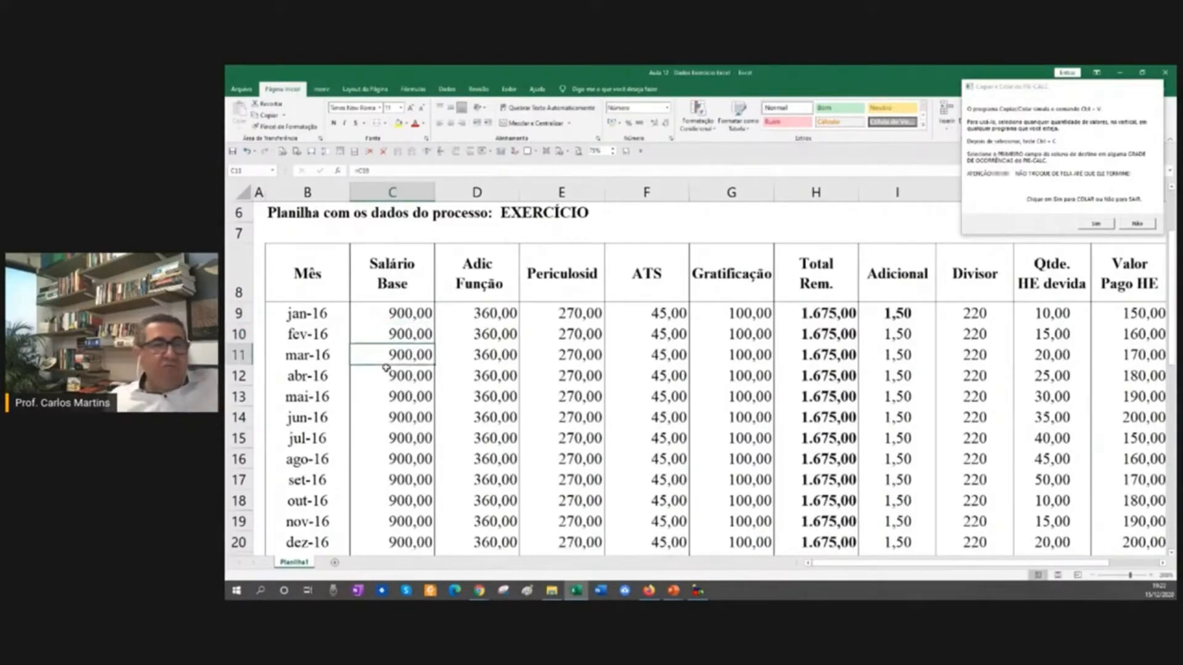
{"action": "key", "text": "Down"}
{"action": "key", "text": "Down"}
{"action": "key", "text": "Down"}
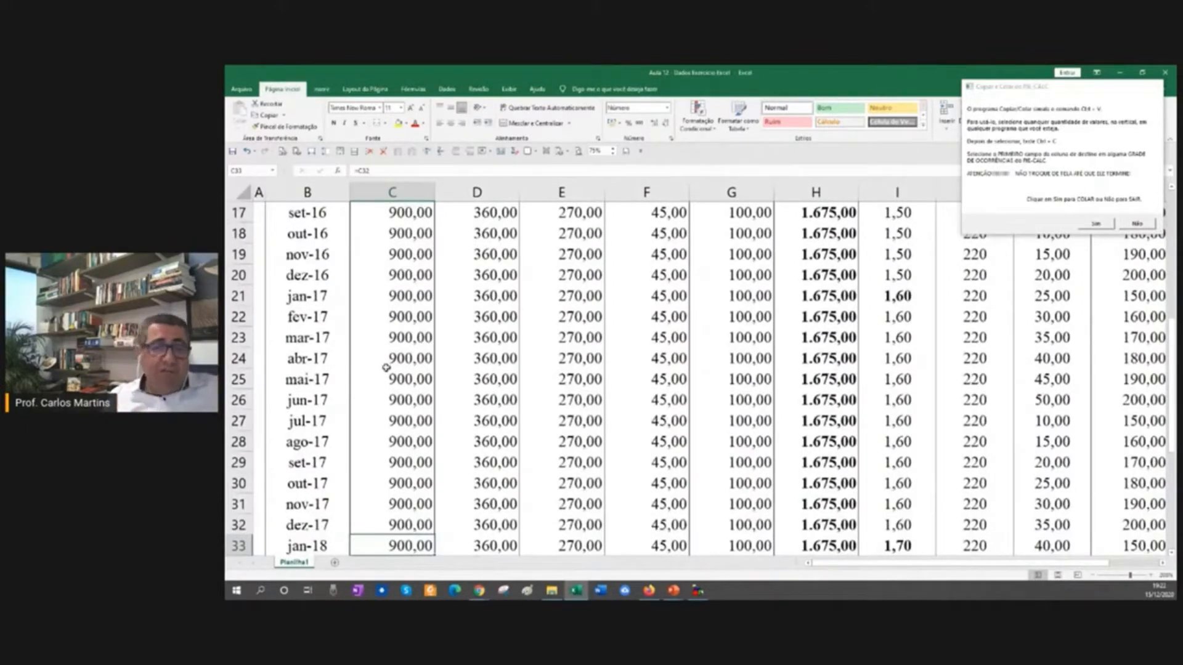
{"action": "key", "text": "Down"}
{"action": "key", "text": "Down"}
{"action": "key", "text": "Down"}
{"action": "key", "text": "Down"}
{"action": "key", "text": "Down"}
{"action": "key", "text": "Down"}
{"action": "key", "text": "Down"}
{"action": "key", "text": "Down"}
{"action": "key", "text": "Down"}
{"action": "key", "text": "Down"}
{"action": "key", "text": "Down"}
{"action": "key", "text": "Up"}
{"action": "key", "text": "Up"}
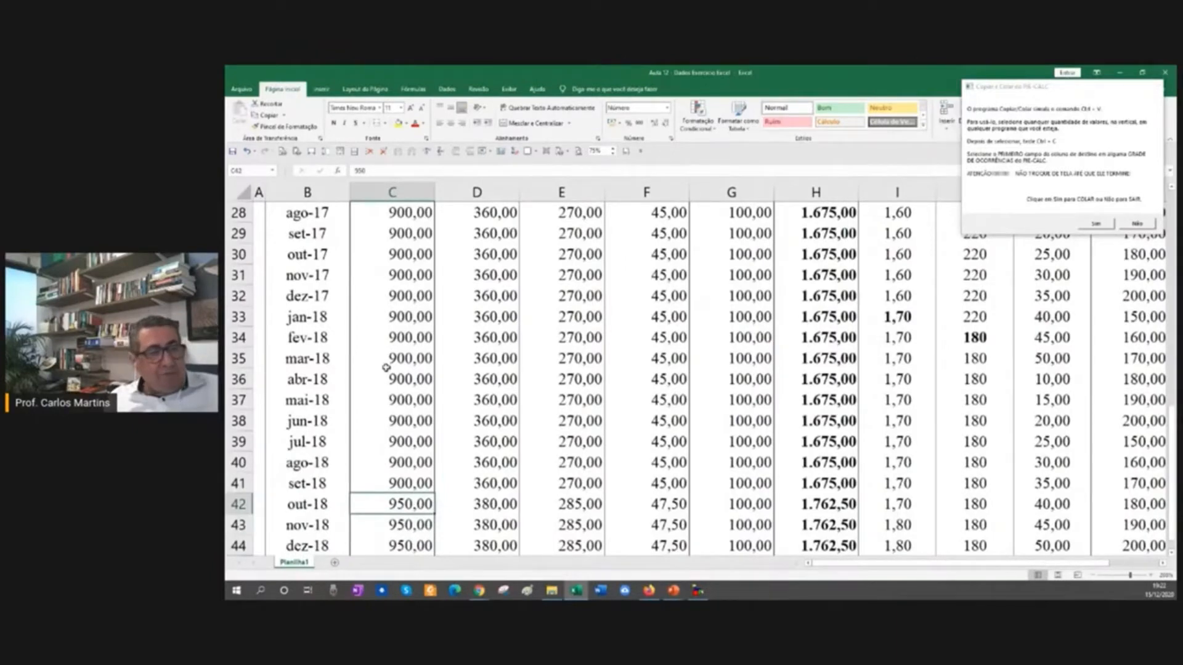
{"action": "key", "text": "Down"}
{"action": "key", "text": "Down"}
{"action": "key", "text": "Down"}
{"action": "key", "text": "Down"}
{"action": "key", "text": "Down"}
{"action": "key", "text": "Up"}
{"action": "key", "text": "Up"}
{"action": "key", "text": "Up"}
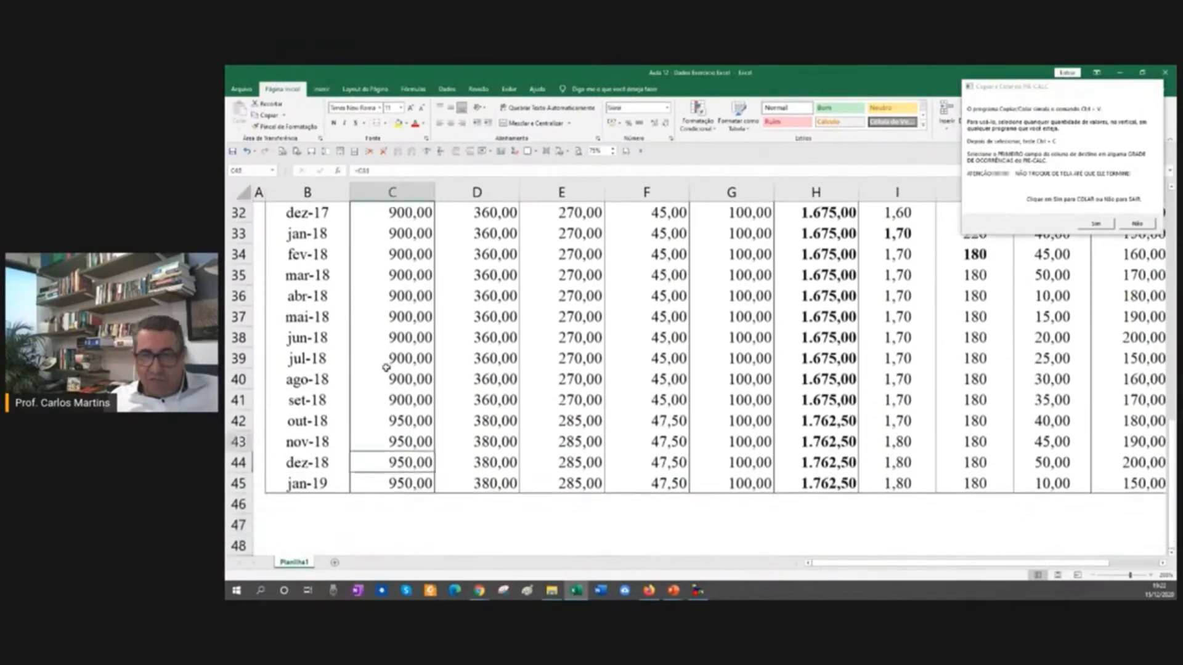
Inspect the Adic Função formulas for jan-16 and fev-16 in D9 and D10
{"action": "key", "text": "Up"}
{"action": "key", "text": "Up"}
{"action": "key", "text": "Up"}
{"action": "key", "text": "Up"}
{"action": "key", "text": "Up"}
{"action": "key", "text": "Up"}
{"action": "key", "text": "Up"}
{"action": "key", "text": "Up"}
{"action": "key", "text": "Up"}
{"action": "key", "text": "Up"}
{"action": "key", "text": "Up"}
{"action": "key", "text": "Up"}
{"action": "key", "text": "Up"}
{"action": "key", "text": "Up"}
{"action": "key", "text": "Up"}
{"action": "key", "text": "Up"}
{"action": "key", "text": "Up"}
{"action": "key", "text": "Up"}
{"action": "key", "text": "Up"}
{"action": "key", "text": "Up"}
{"action": "key", "text": "Down"}
{"action": "key", "text": "Down"}
{"action": "key", "text": "Down"}
{"action": "key", "text": "Down"}
{"action": "key", "text": "Down"}
{"action": "key", "text": "Down"}
{"action": "key", "text": "Down"}
{"action": "key", "text": "Down"}
{"action": "key", "text": "Down"}
{"action": "key", "text": "Down"}
{"action": "key", "text": "Down"}
{"action": "key", "text": "Down"}
{"action": "key", "text": "Up"}
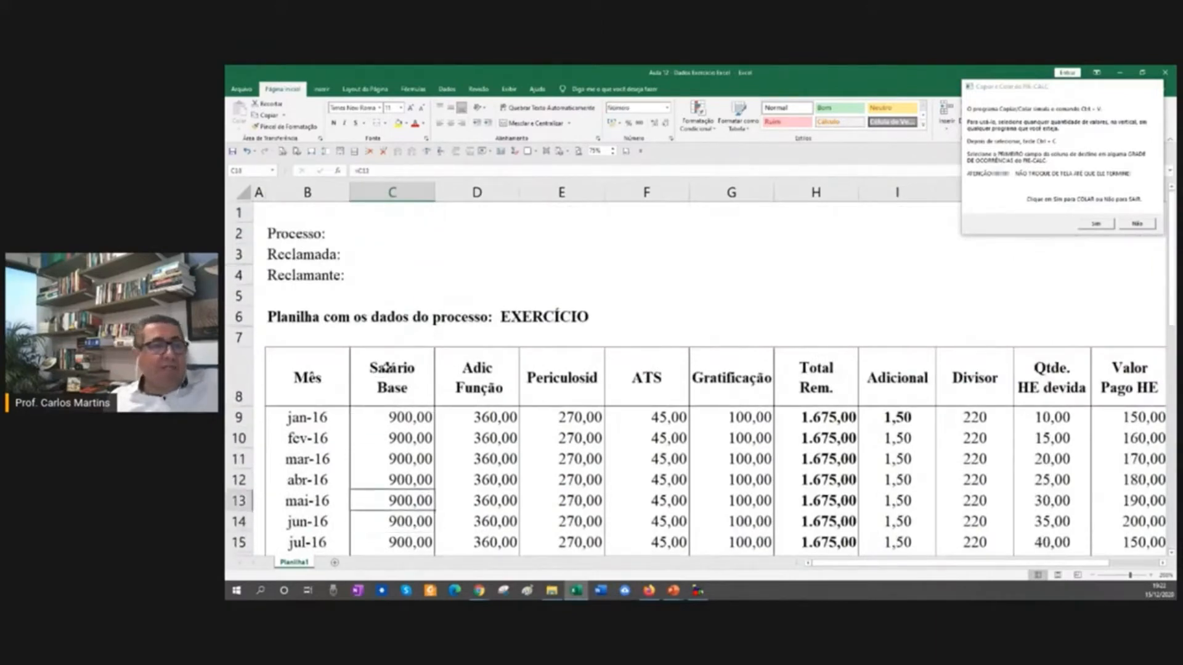
{"action": "key", "text": "Right"}
{"action": "key", "text": "Up"}
{"action": "key", "text": "Up"}
{"action": "key", "text": "Up"}
{"action": "key", "text": "Up"}
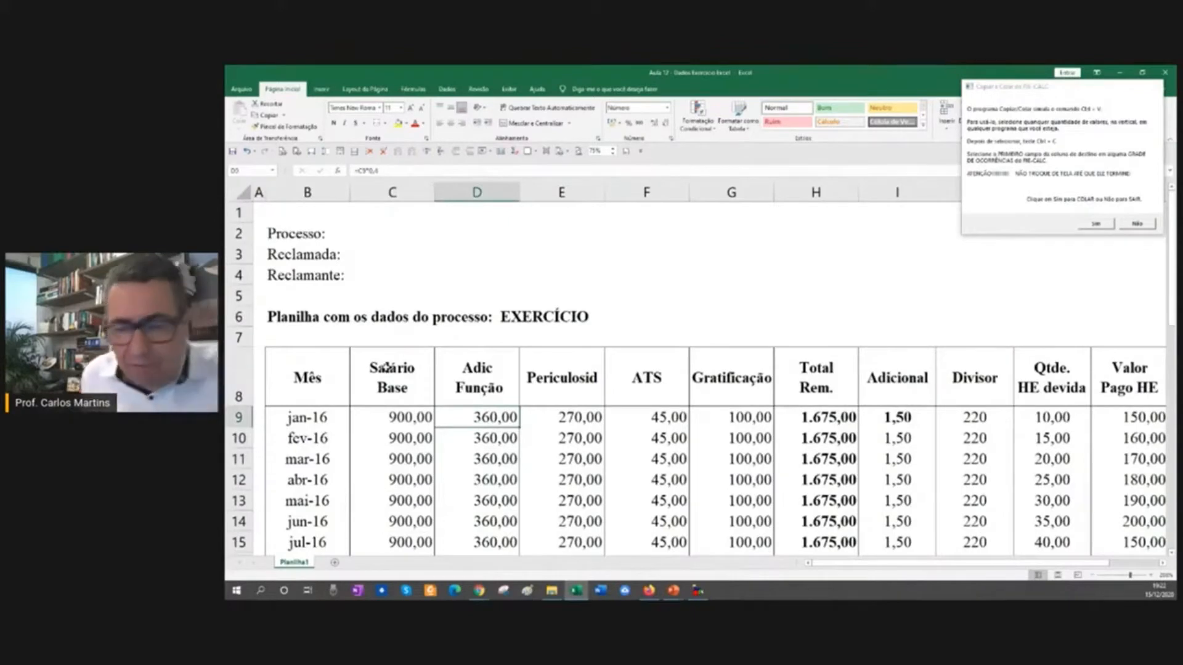
{"action": "key", "text": "F2"}
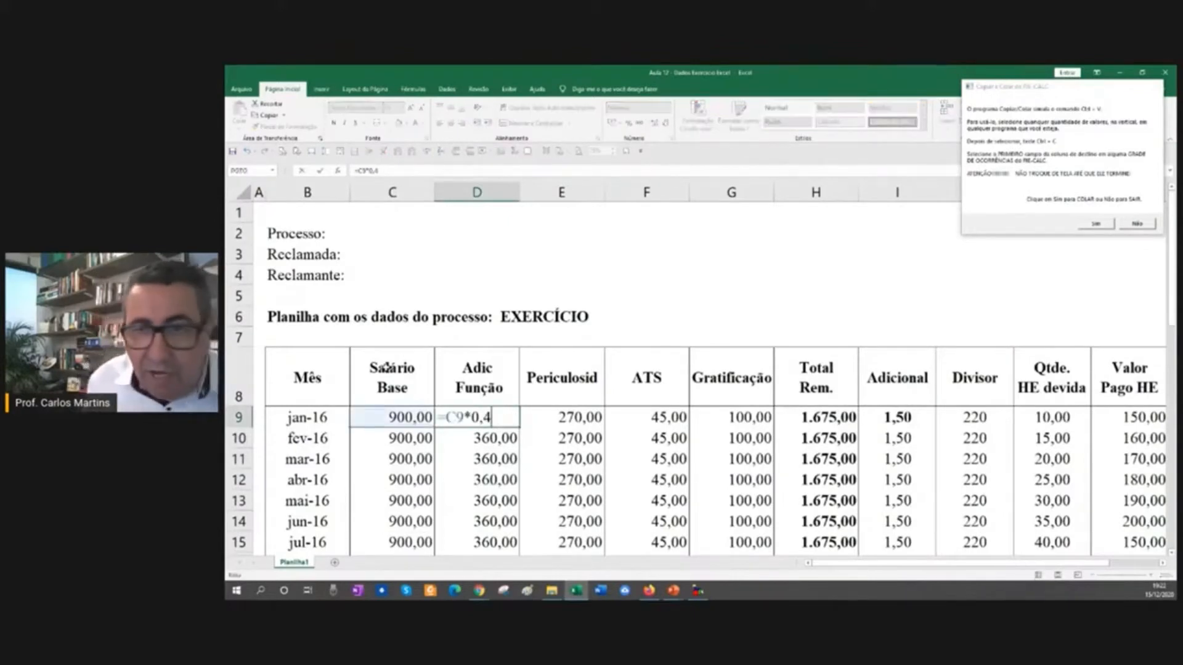
{"action": "key", "text": "Return"}
{"action": "key", "text": "Up"}
{"action": "key", "text": "Down"}
{"action": "key", "text": "F2"}
{"action": "key", "text": "Return"}
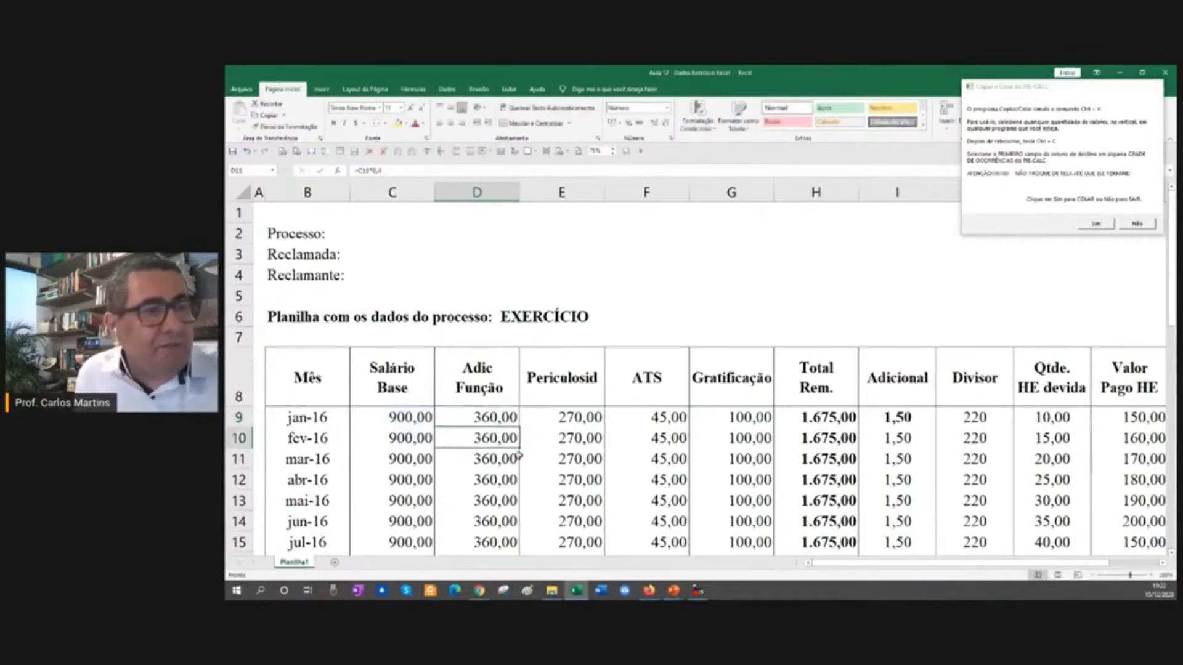
Fill the Adic Função formula from D10 down through jan-19 and check the out-18 cell
{"action": "double_click", "coordinate": [519, 449]}
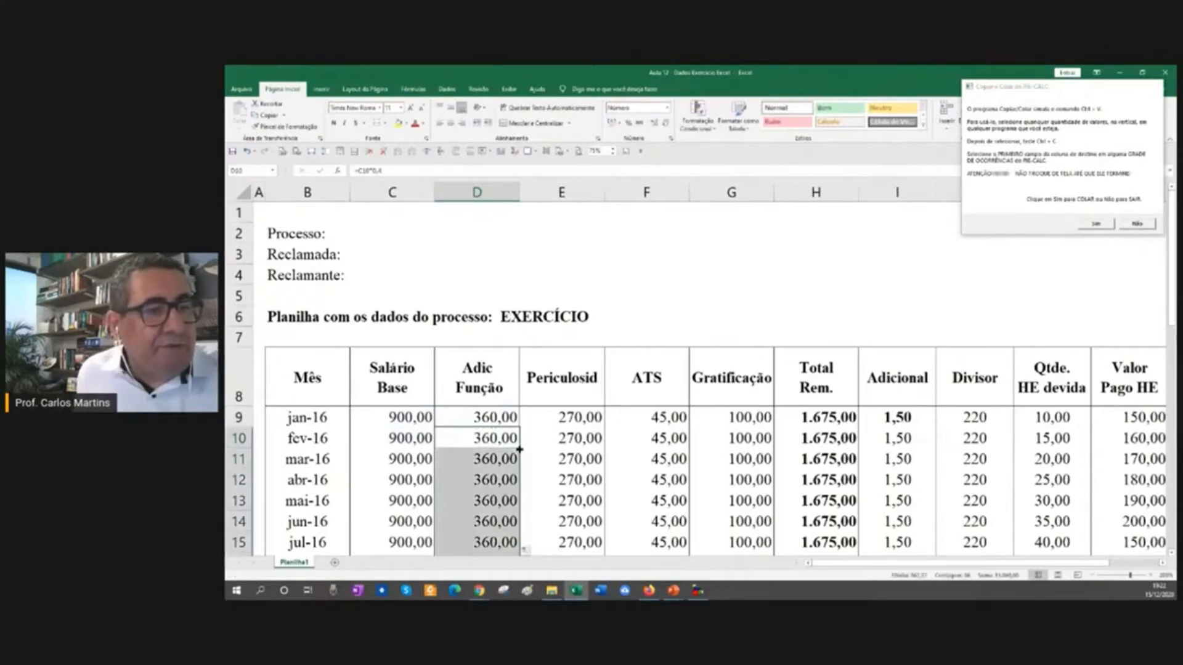
{"action": "scroll", "coordinate": [520, 449], "scroll_direction": "down", "scroll_amount": 13}
{"action": "scroll", "coordinate": [520, 449], "scroll_direction": "up", "scroll_amount": 3}
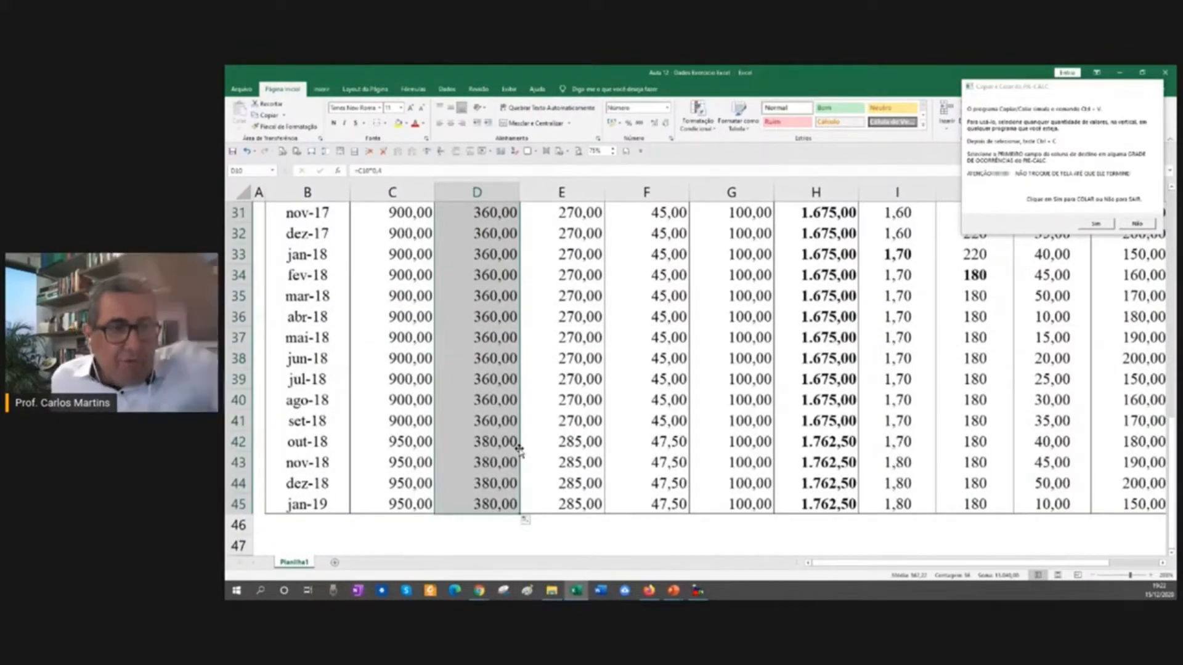
{"action": "left_click", "coordinate": [476, 434]}
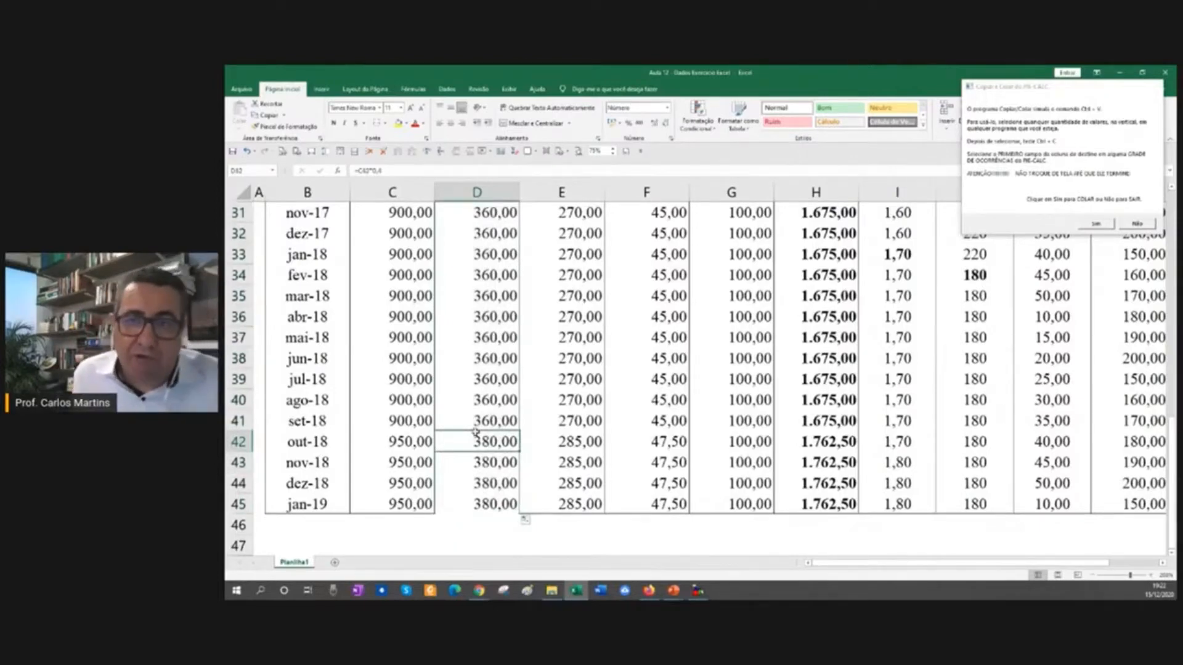
Inspect the Periculosid formulas in E9 and E10 and fill the E10 formula down the rest of the column
{"action": "scroll", "coordinate": [475, 431], "scroll_direction": "up", "scroll_amount": 10}
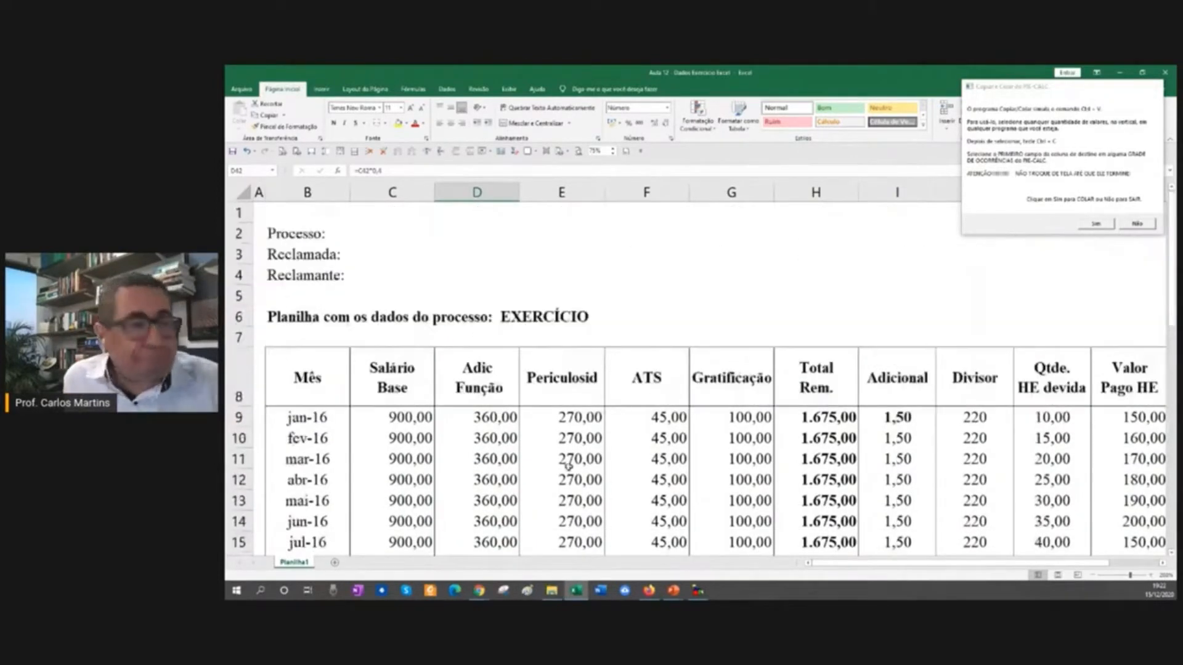
{"action": "left_click", "coordinate": [573, 439]}
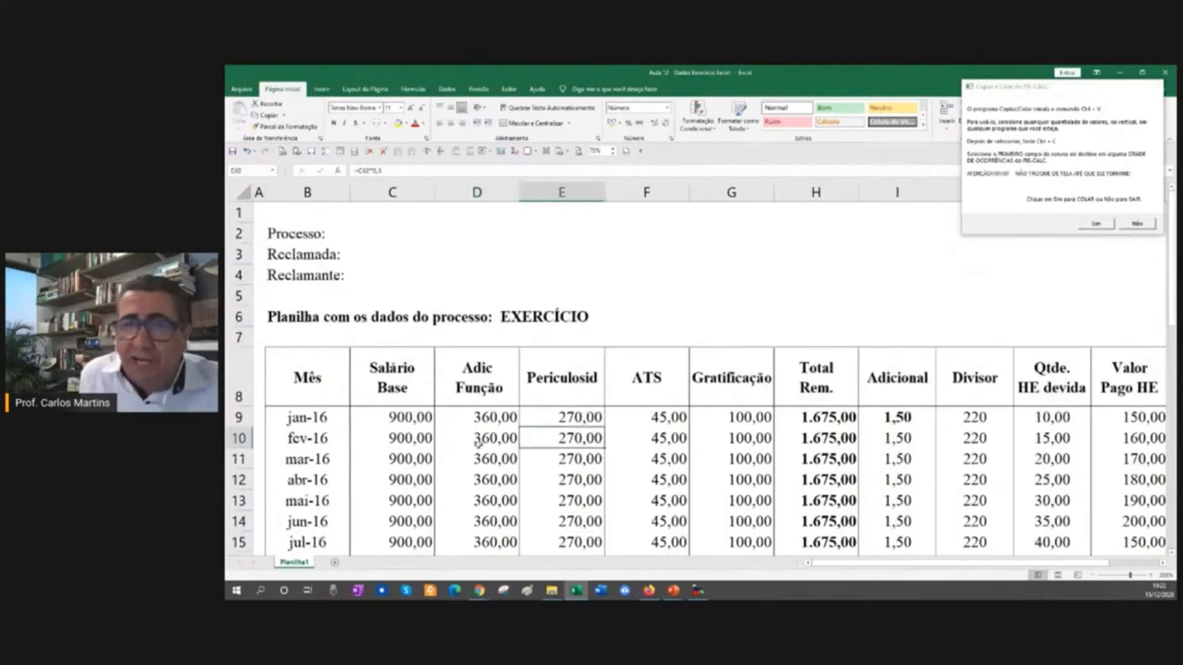
{"action": "key", "text": "Up"}
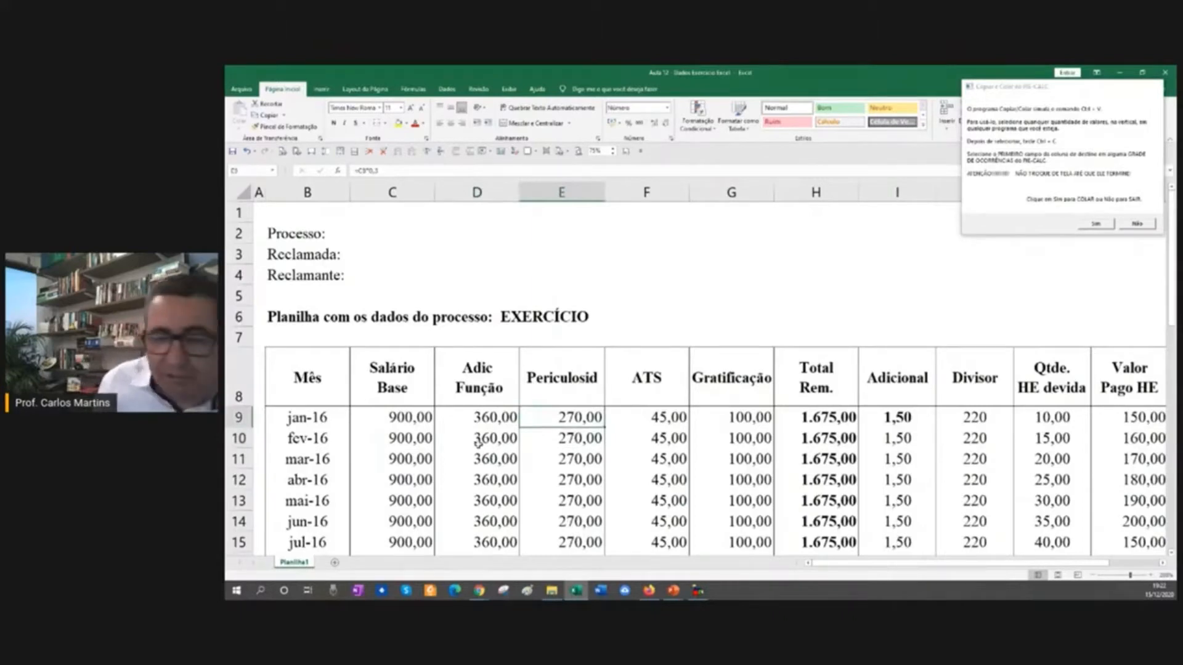
{"action": "key", "text": "F2"}
{"action": "key", "text": "Return"}
{"action": "key", "text": "F2"}
{"action": "key", "text": "Return"}
{"action": "key", "text": "Up"}
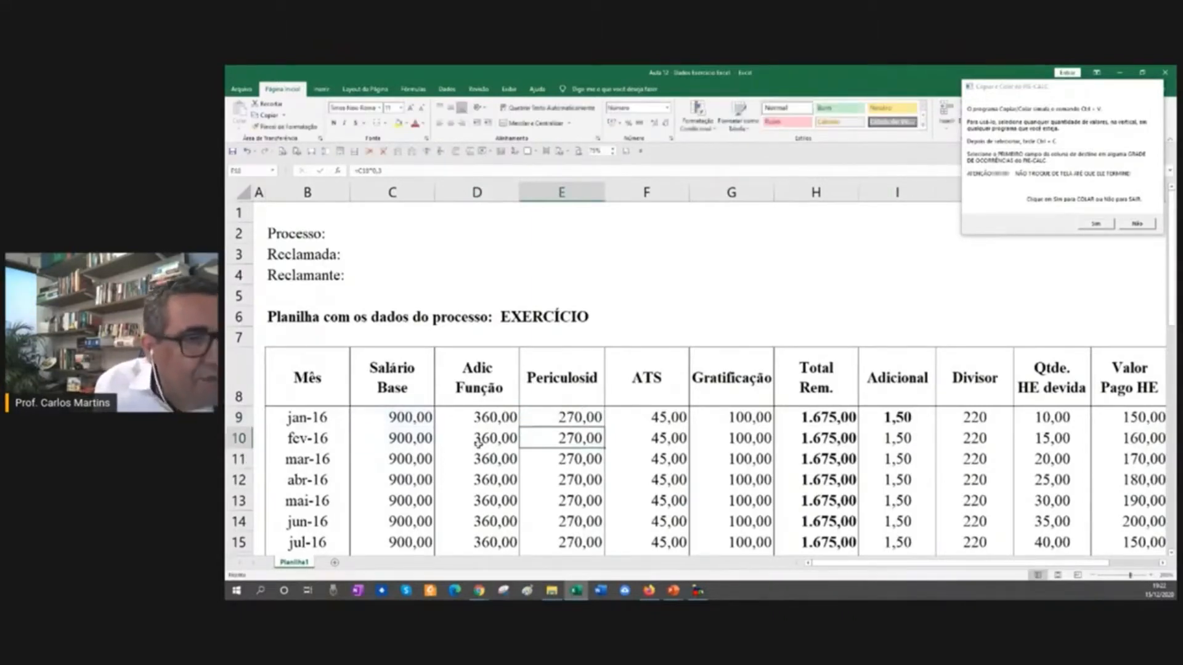
{"action": "double_click", "coordinate": [603, 450]}
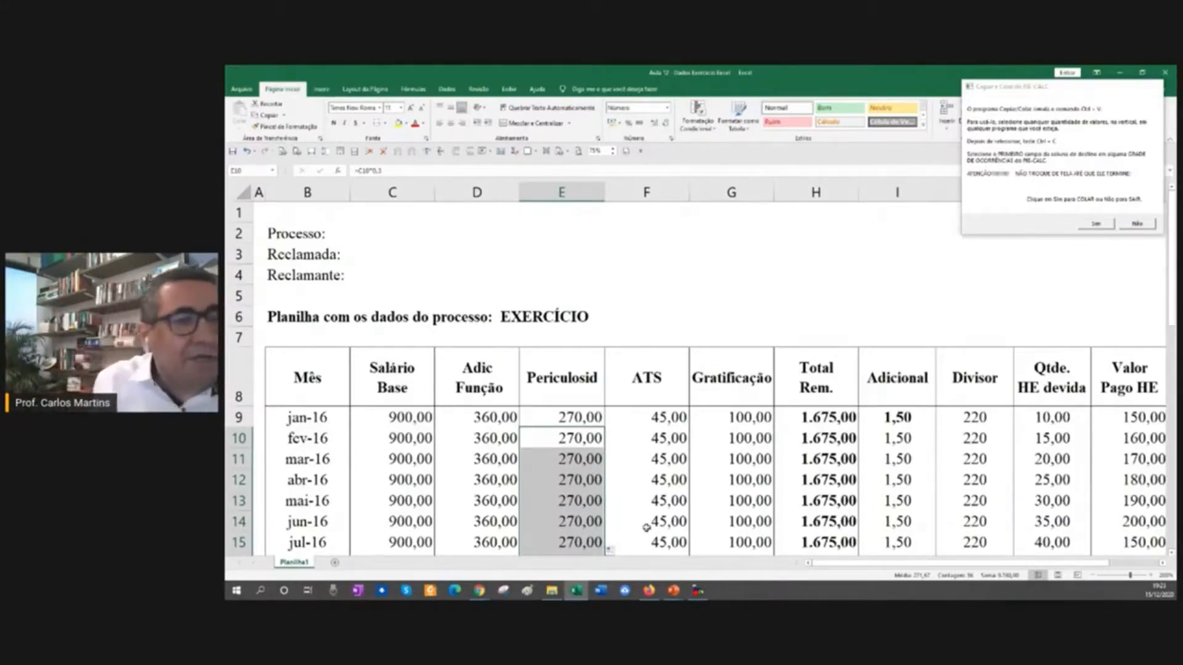
Inspect the fev-16 formulas of the ATS and Gratificação columns in F10 and G10
{"action": "key", "text": "Right"}
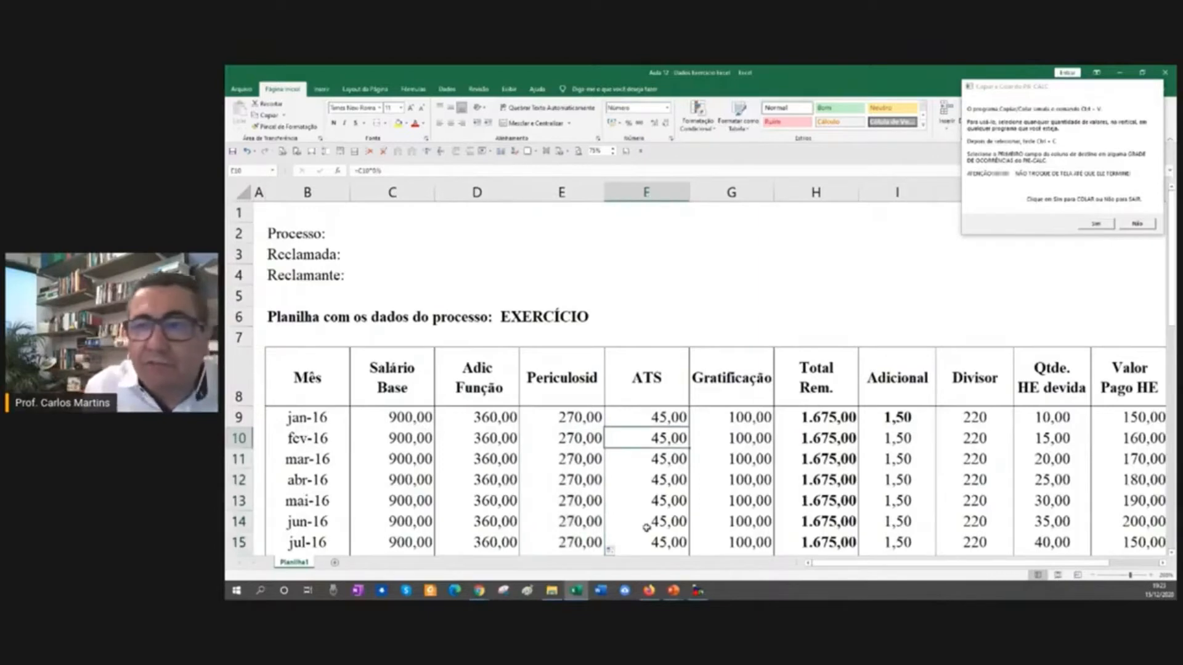
{"action": "key", "text": "F2"}
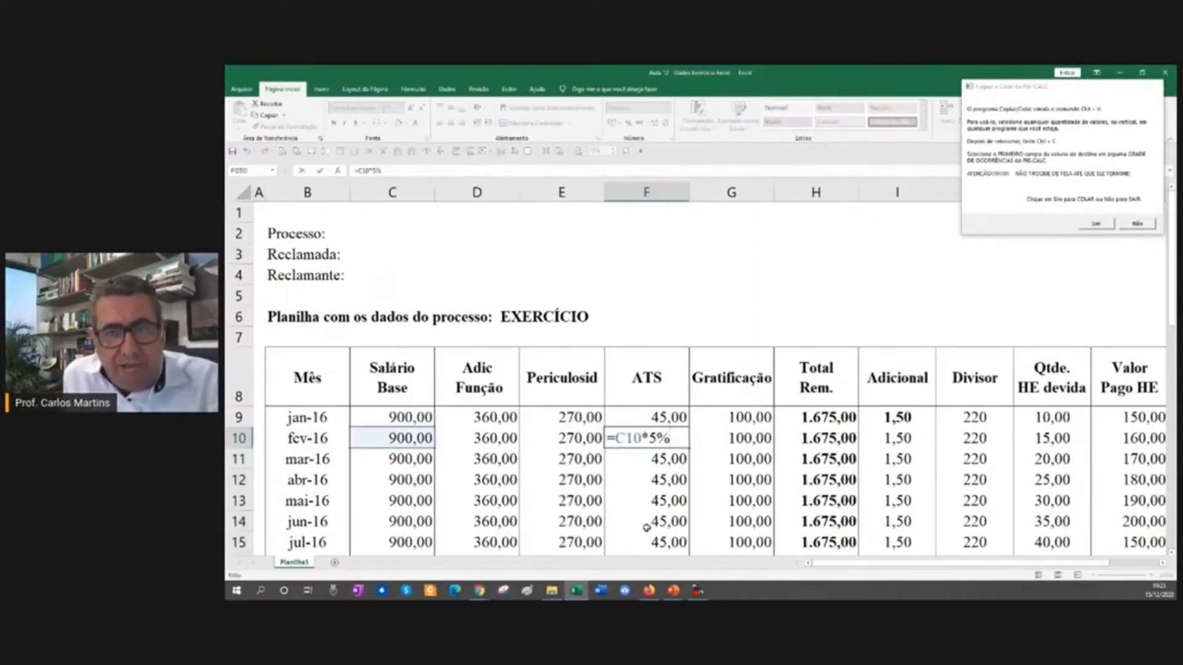
{"action": "key", "text": "Tab"}
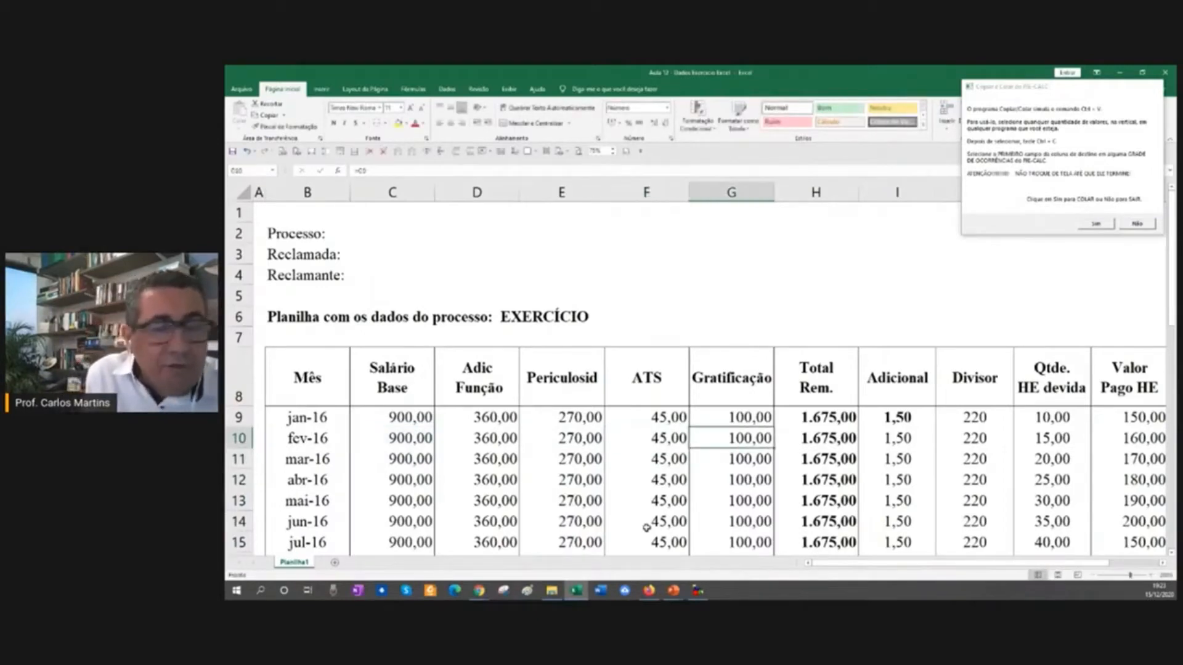
{"action": "key", "text": "F2"}
{"action": "key", "text": "Return"}
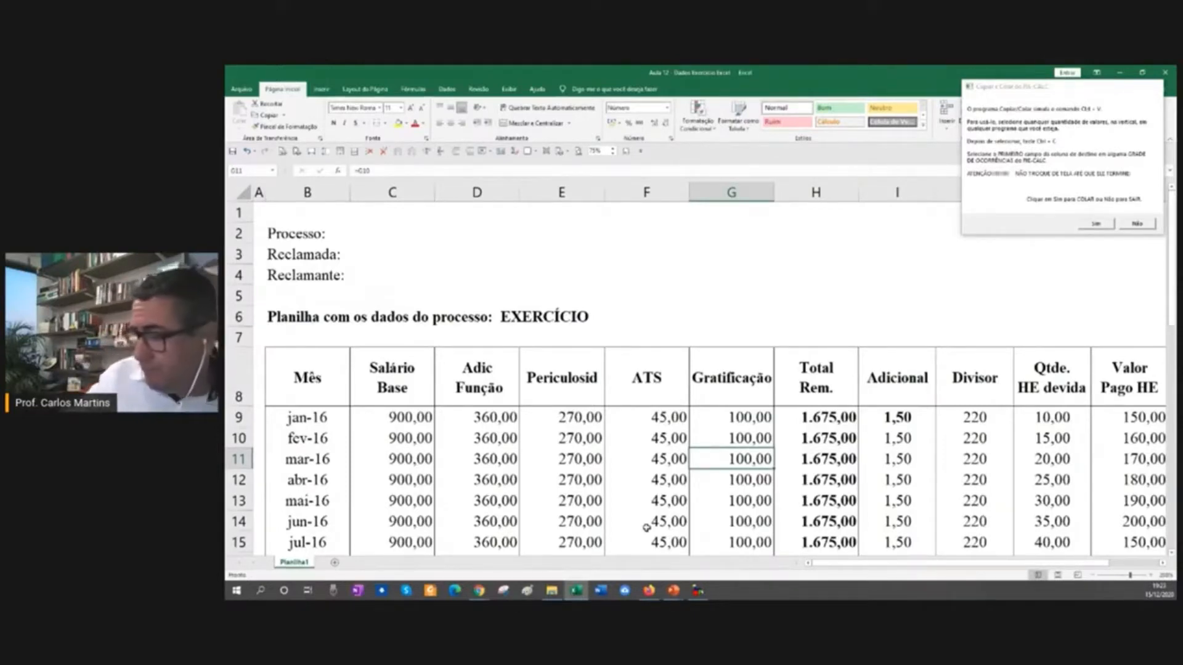
Inspect the Total Rem. sum formula in H11 and review the monthly totals down to the last months
{"action": "key", "text": "Right"}
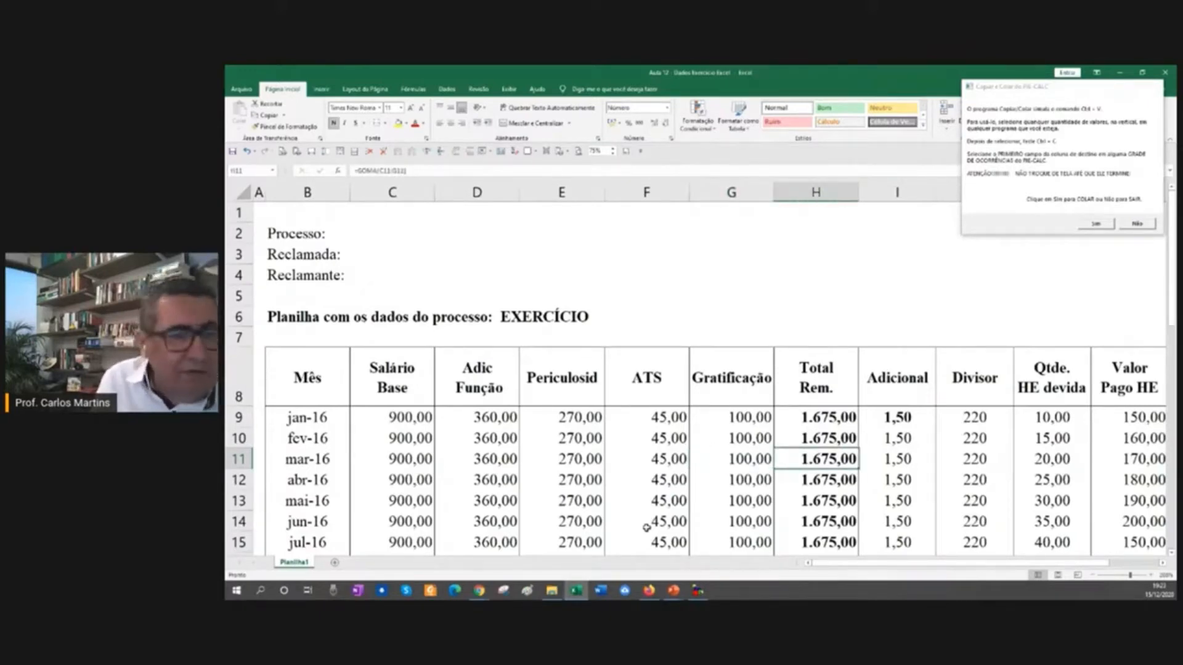
{"action": "key", "text": "F2"}
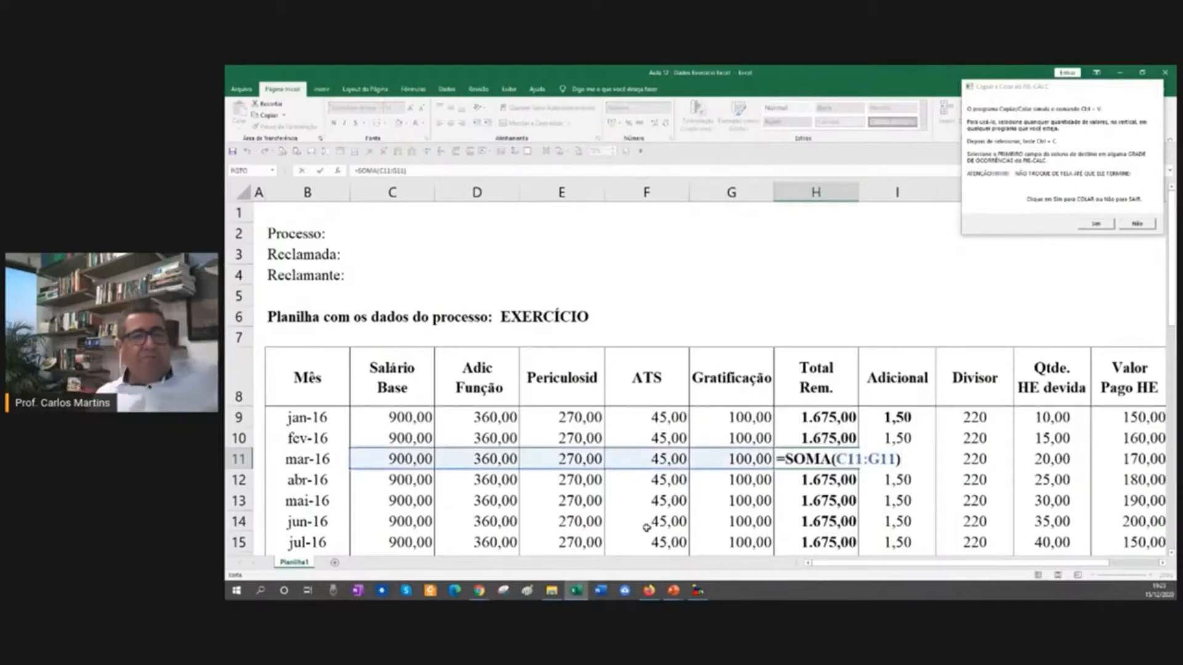
{"action": "key", "text": "Return"}
{"action": "key", "text": "Page_Down"}
{"action": "key", "text": "Page_Down"}
{"action": "key", "text": "Page_Down"}
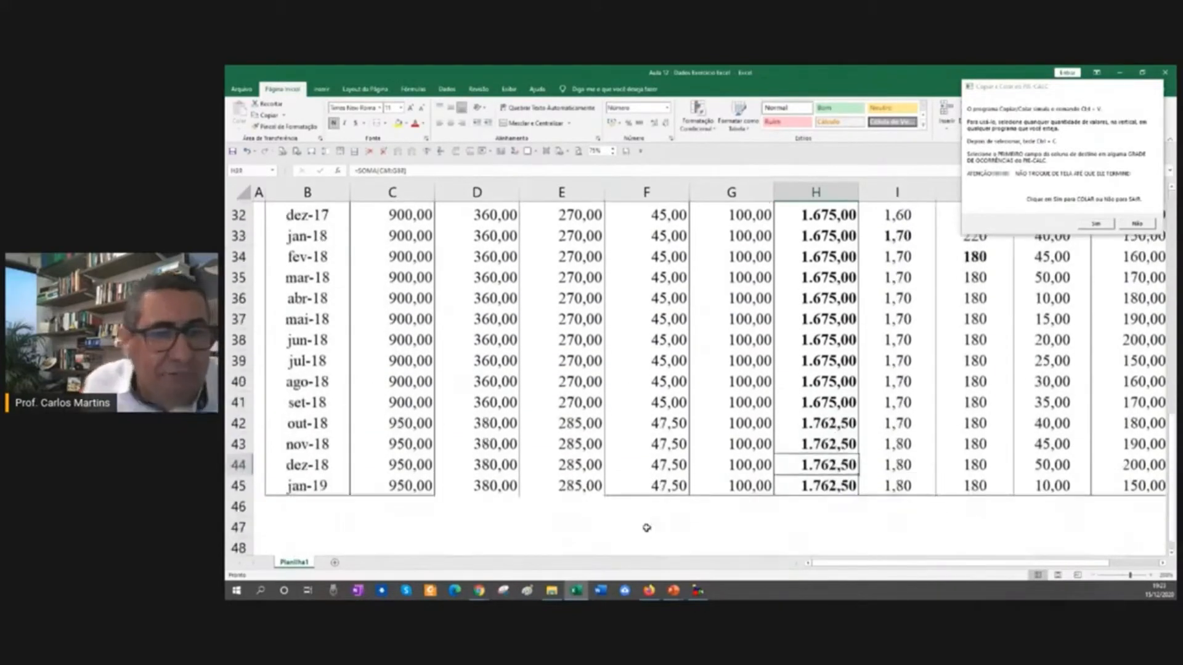
{"action": "key", "text": "Page_Up"}
{"action": "key", "text": "Page_Up"}
{"action": "key", "text": "Page_Up"}
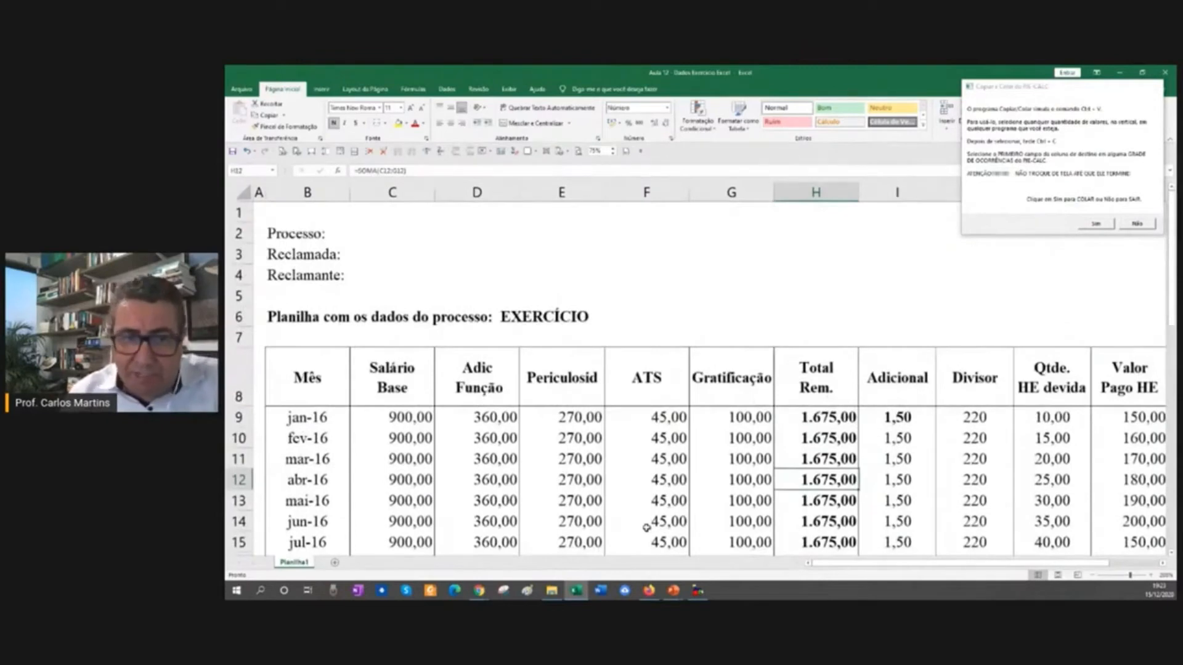
Add "HE" on a second line of the Adicional column header in I8
{"action": "key", "text": "Up"}
{"action": "key", "text": "Right"}
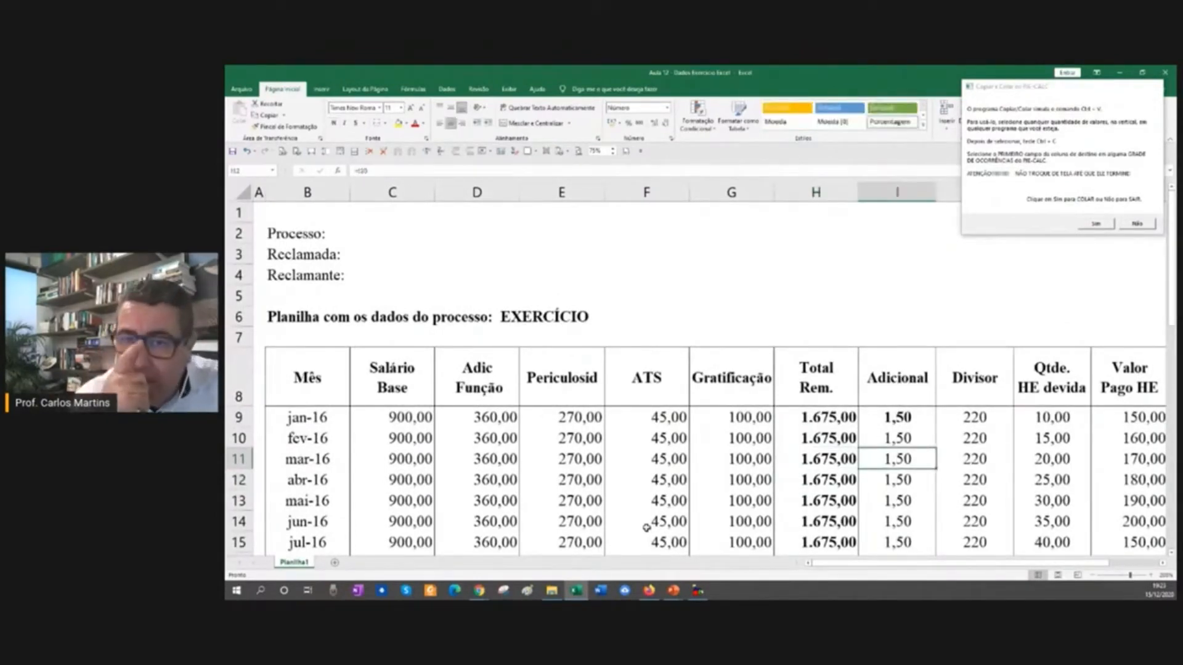
{"action": "key", "text": "Up"}
{"action": "key", "text": "Up"}
{"action": "key", "text": "Up"}
{"action": "key", "text": "F2"}
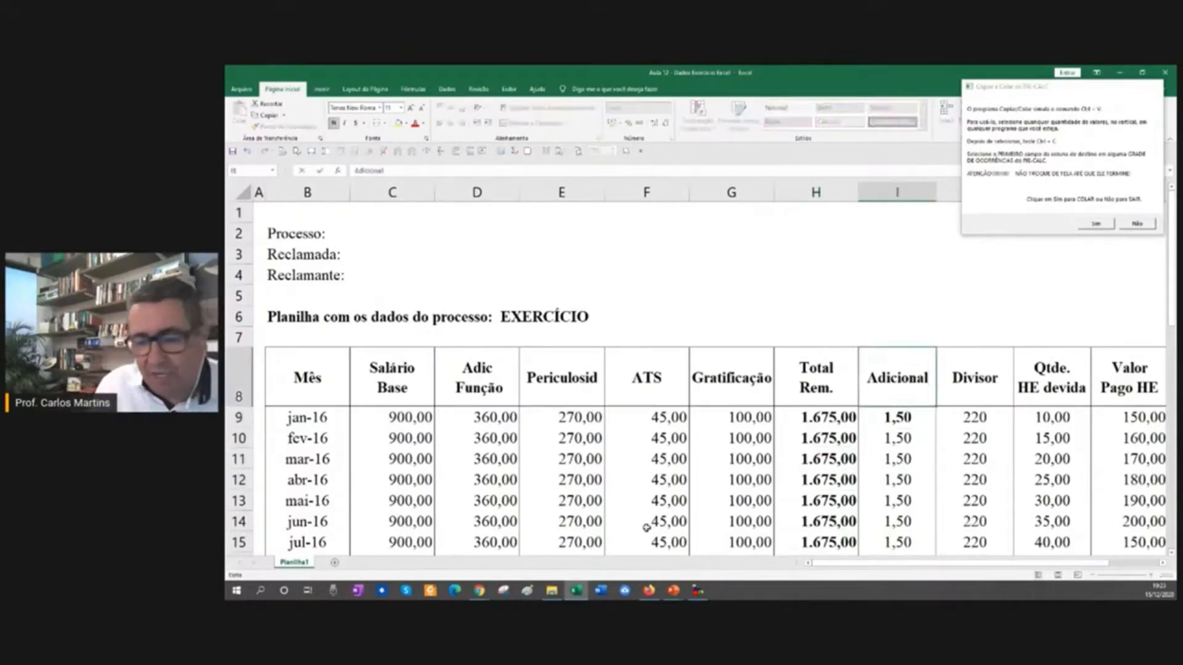
{"action": "key", "text": "alt+Return"}
{"action": "type", "text": "HE"}
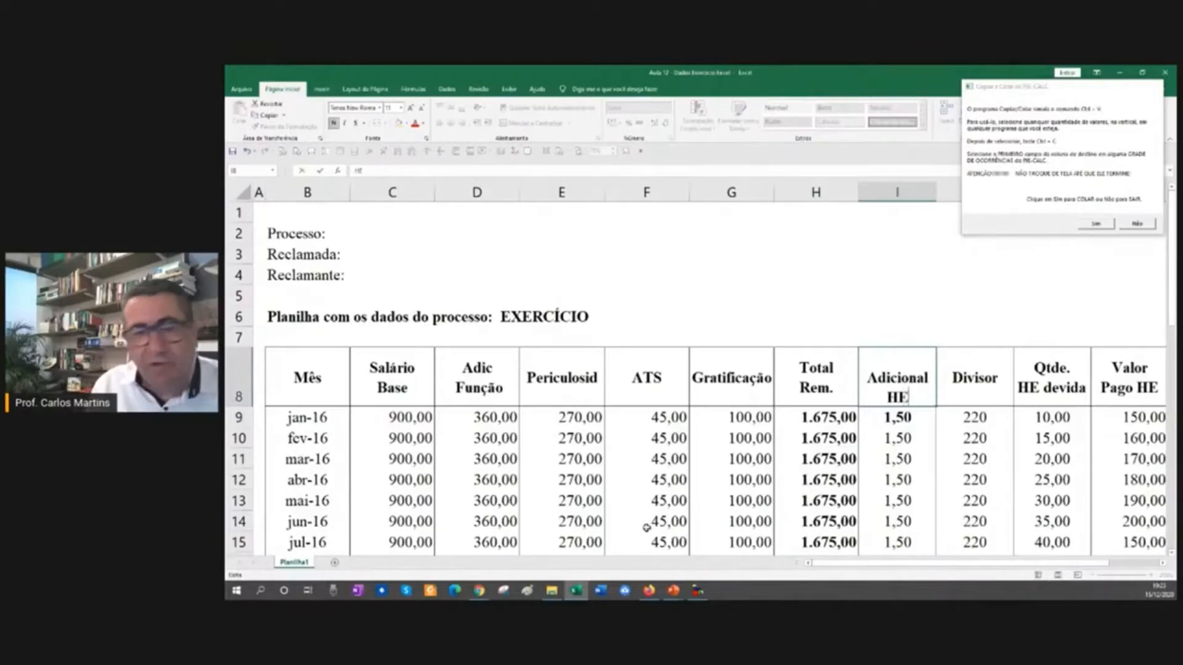
{"action": "key", "text": "Return"}
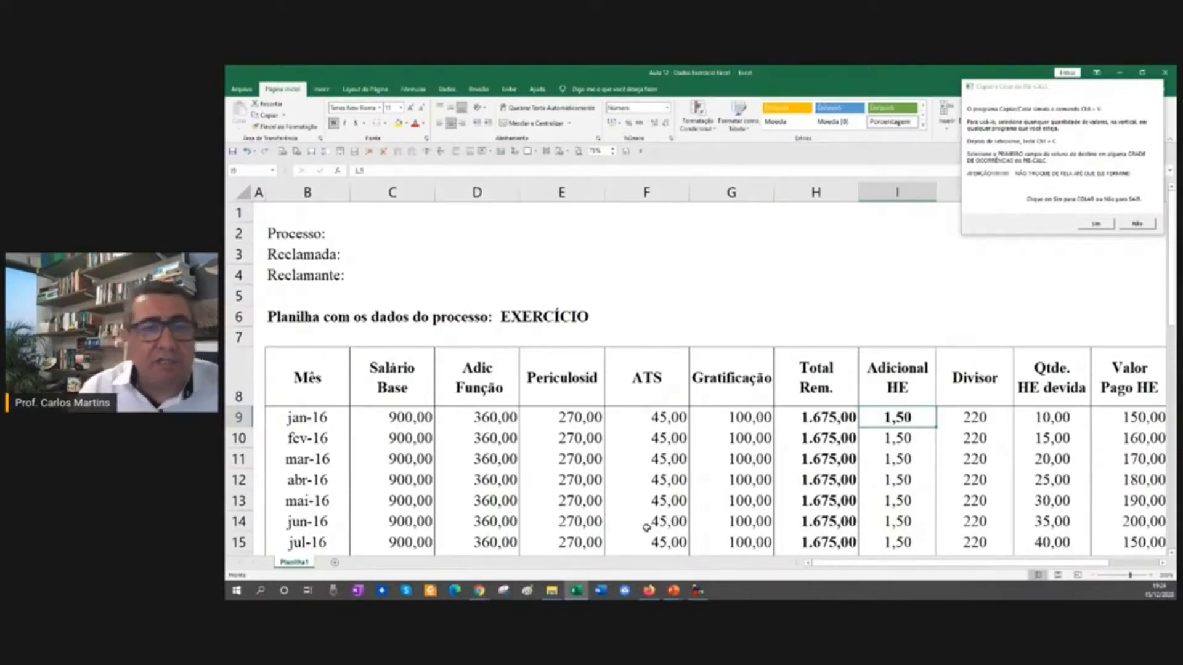
Review the monthly overtime rates in the Adicional HE column from jan-16 in I9 down to nov-18 in I43
{"action": "key", "text": "Down"}
{"action": "key", "text": "Down"}
{"action": "key", "text": "Down"}
{"action": "key", "text": "Down"}
{"action": "key", "text": "Down"}
{"action": "key", "text": "Down"}
{"action": "key", "text": "Down"}
{"action": "key", "text": "Down"}
{"action": "key", "text": "Down"}
{"action": "key", "text": "Down"}
{"action": "key", "text": "Down"}
{"action": "key", "text": "Down"}
{"action": "key", "text": "Down"}
{"action": "key", "text": "Down"}
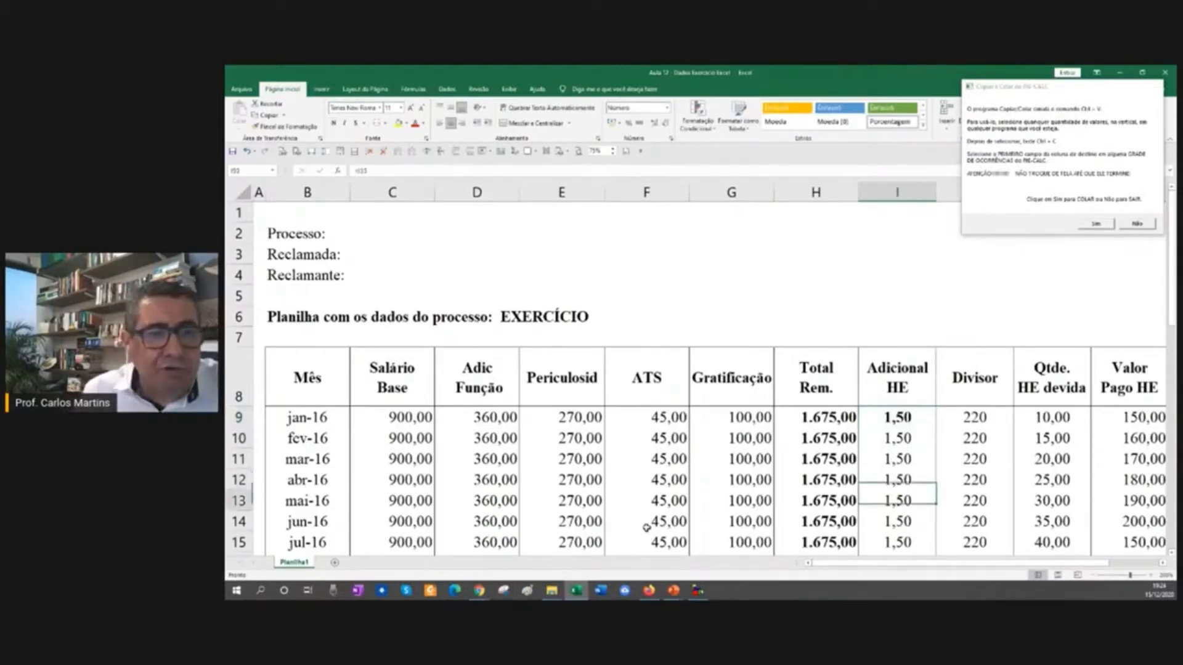
{"action": "key", "text": "Down"}
{"action": "key", "text": "Down"}
{"action": "key", "text": "Down"}
{"action": "key", "text": "Down"}
{"action": "key", "text": "Down"}
{"action": "key", "text": "Down"}
{"action": "key", "text": "Down"}
{"action": "key", "text": "Down"}
{"action": "key", "text": "Down"}
{"action": "key", "text": "Down"}
{"action": "key", "text": "Down"}
{"action": "key", "text": "Down"}
{"action": "key", "text": "Down"}
{"action": "key", "text": "Down"}
{"action": "key", "text": "Down"}
{"action": "key", "text": "Down"}
{"action": "key", "text": "Down"}
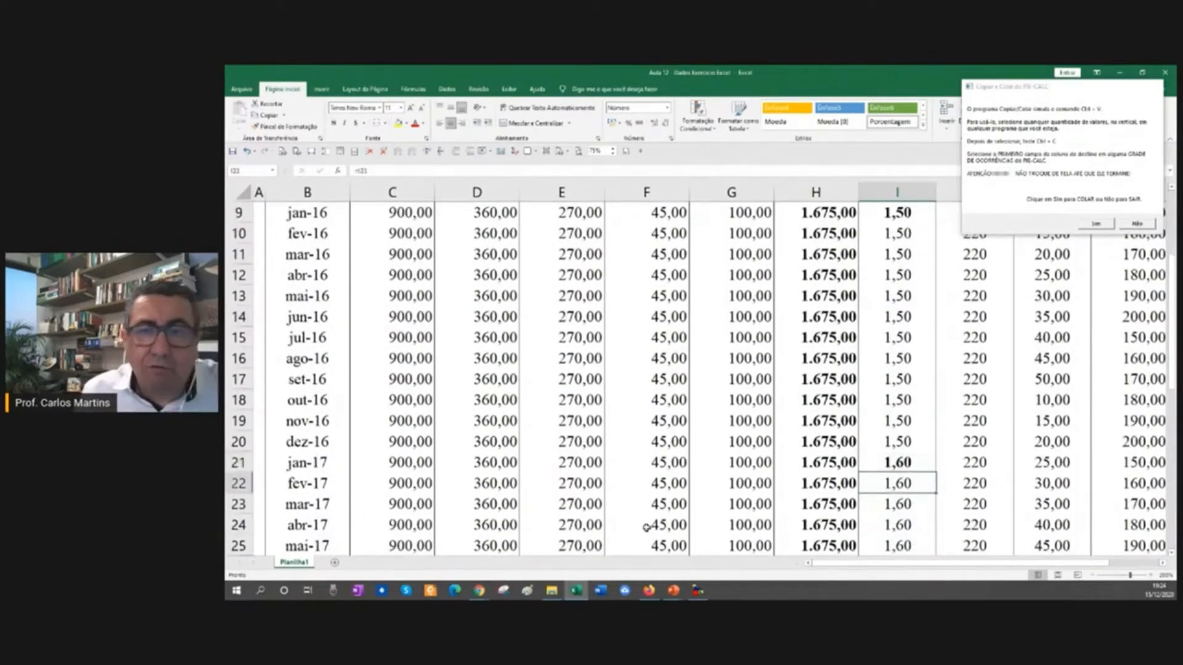
{"action": "key", "text": "Up"}
{"action": "key", "text": "Down"}
{"action": "key", "text": "Down"}
{"action": "key", "text": "Down"}
{"action": "key", "text": "Down"}
{"action": "key", "text": "Down"}
{"action": "key", "text": "Down"}
{"action": "key", "text": "Down"}
{"action": "key", "text": "Down"}
{"action": "key", "text": "Down"}
{"action": "key", "text": "Down"}
{"action": "key", "text": "Up"}
{"action": "key", "text": "Up"}
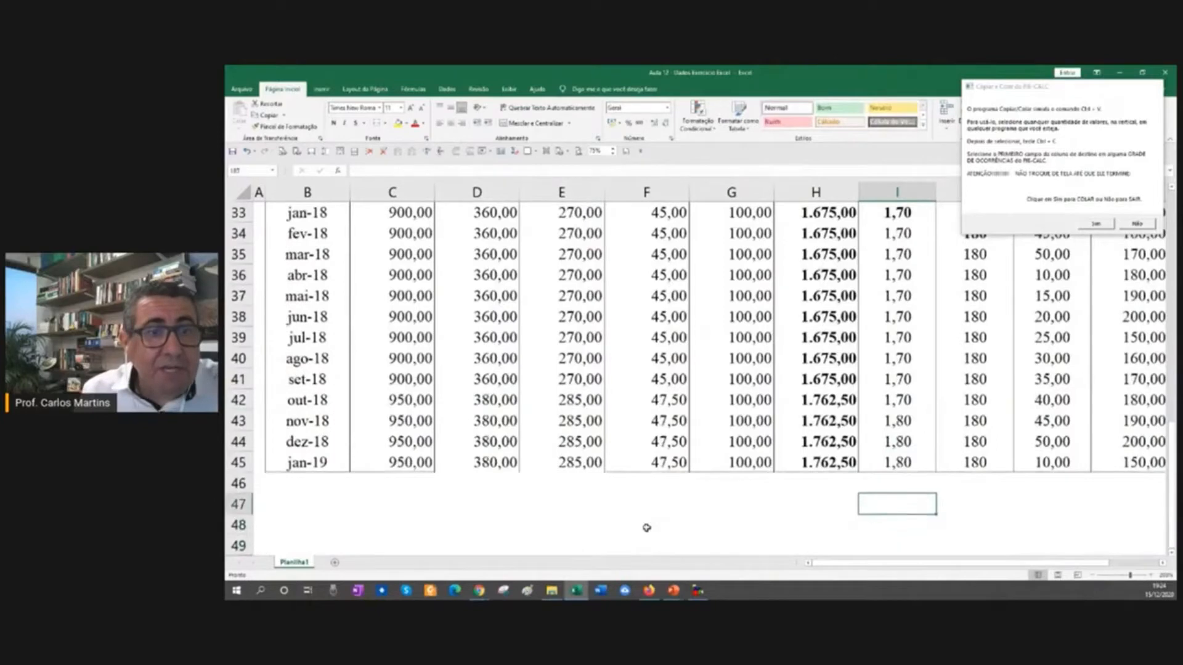
{"action": "key", "text": "Up"}
{"action": "key", "text": "Up"}
{"action": "key", "text": "Up"}
{"action": "key", "text": "Up"}
{"action": "key", "text": "Up"}
{"action": "key", "text": "Down"}
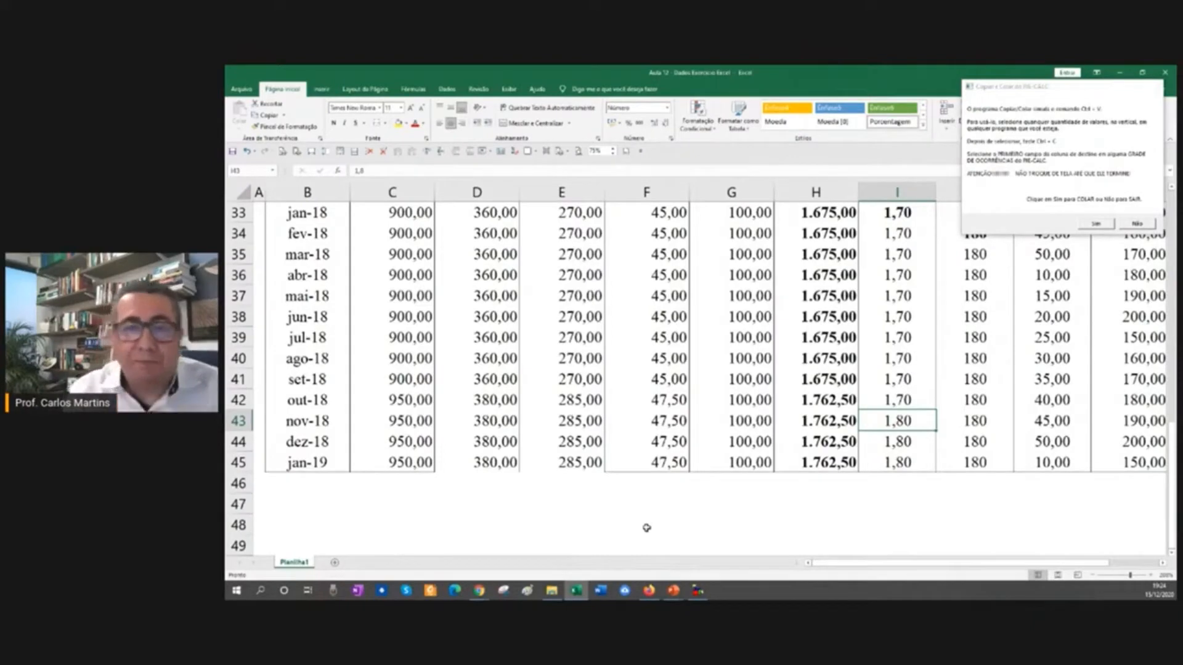
Review the Divisor column month by month from its header in J8 down to mai-18 in J37, checking the fev-18 entry
{"action": "scroll", "coordinate": [646, 528], "scroll_direction": "up", "scroll_amount": 10}
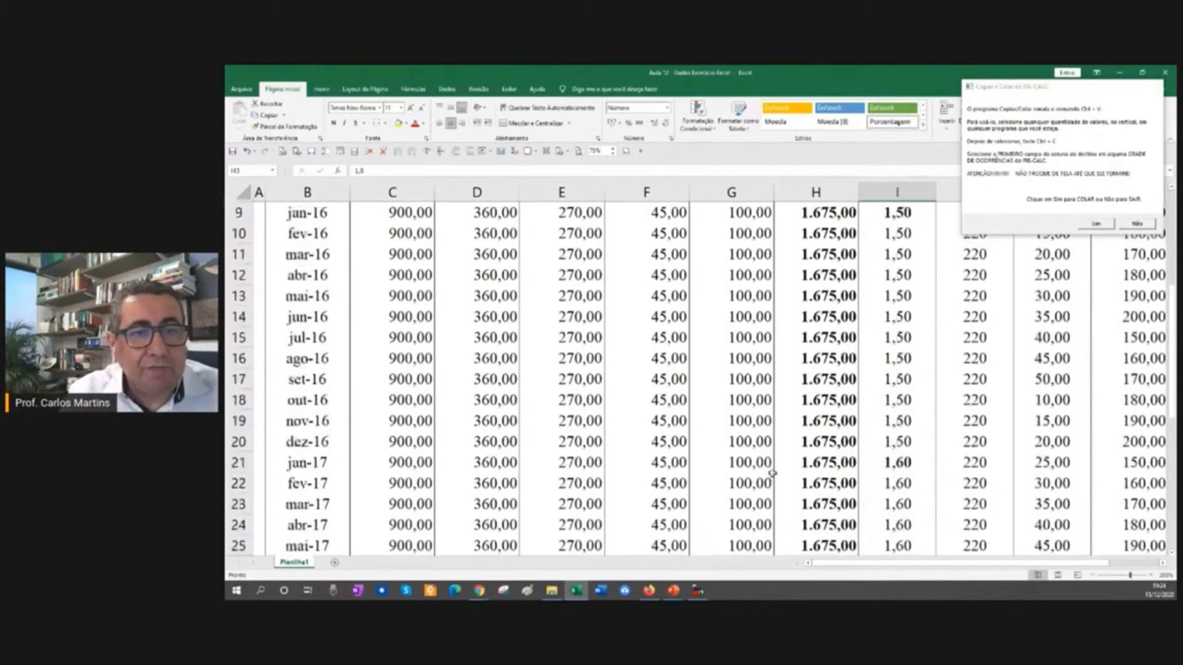
{"action": "scroll", "coordinate": [772, 473], "scroll_direction": "up", "scroll_amount": 1}
{"action": "left_click", "coordinate": [954, 422]}
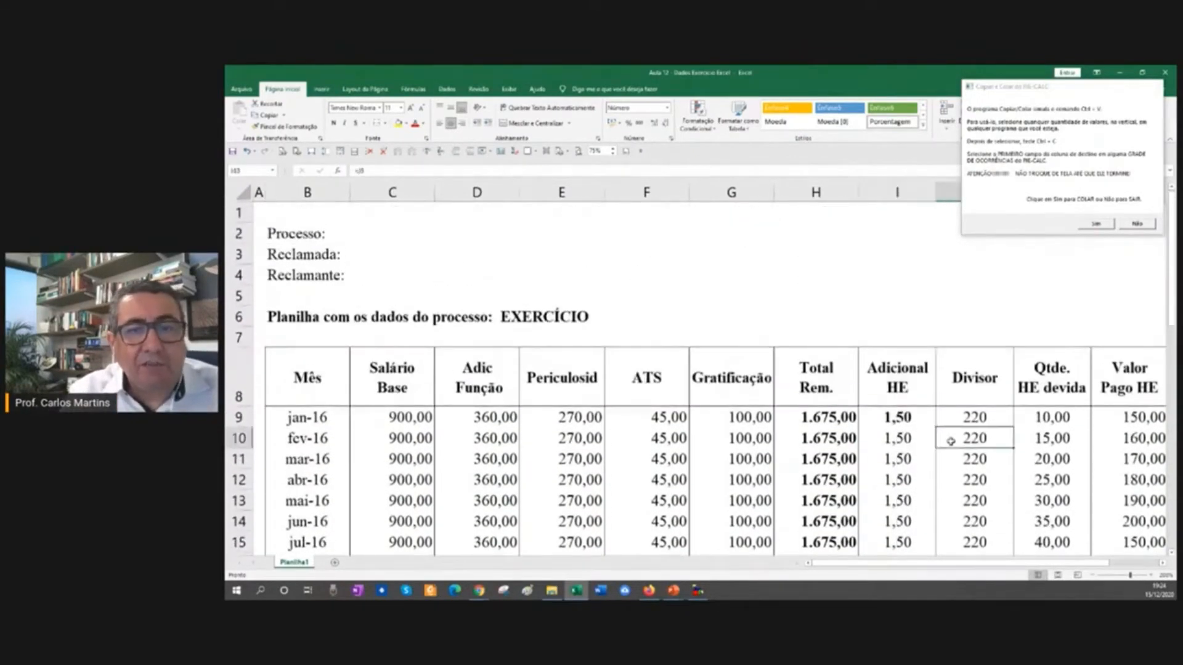
{"action": "left_click", "coordinate": [960, 390]}
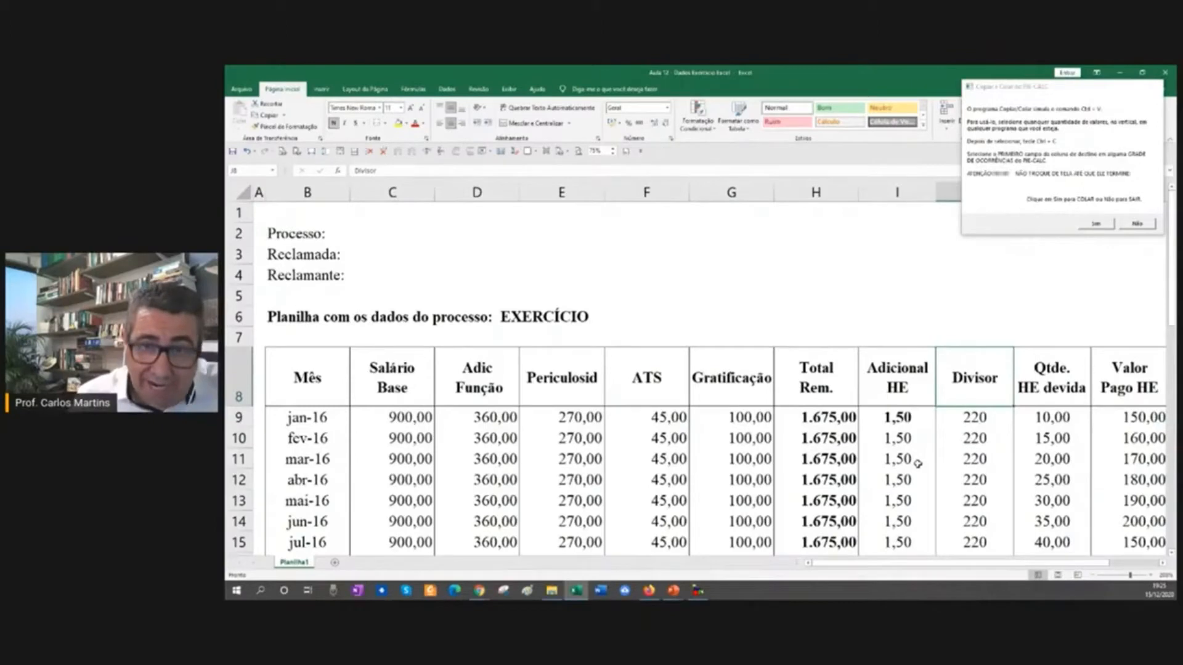
{"action": "key", "text": "Down"}
{"action": "key", "text": "Down"}
{"action": "key", "text": "Down"}
{"action": "key", "text": "Down"}
{"action": "key", "text": "Down"}
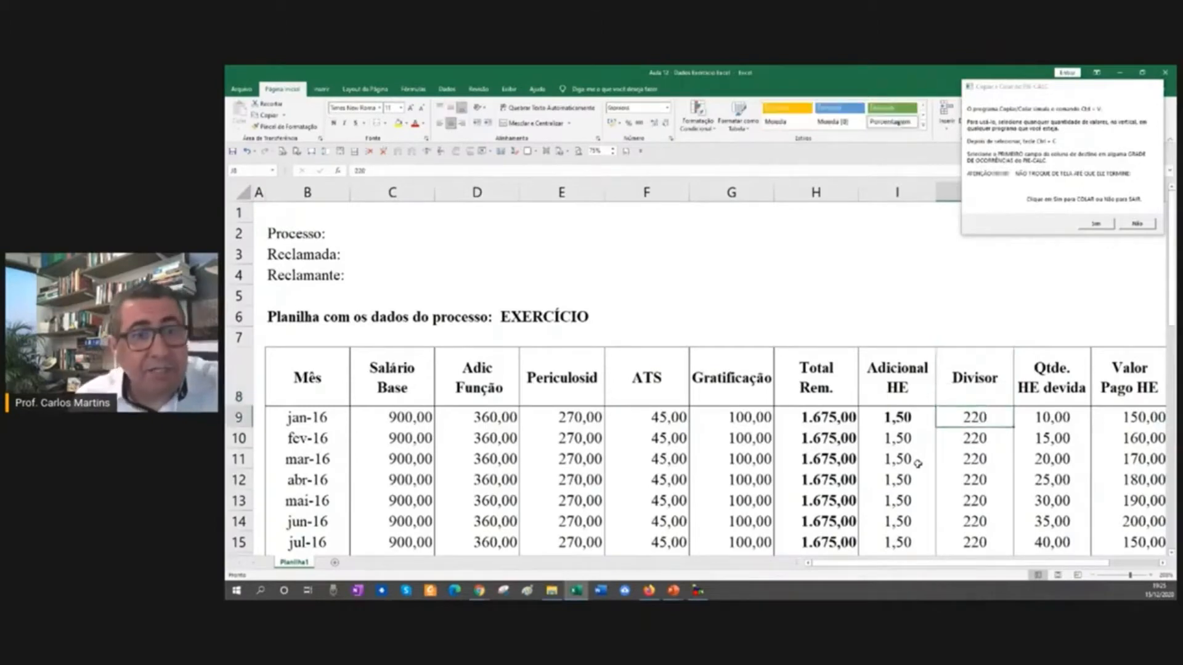
{"action": "key", "text": "Down"}
{"action": "key", "text": "Down"}
{"action": "key", "text": "Down"}
{"action": "key", "text": "Down"}
{"action": "key", "text": "Down"}
{"action": "key", "text": "Down"}
{"action": "key", "text": "Down"}
{"action": "key", "text": "Down"}
{"action": "key", "text": "Down"}
{"action": "key", "text": "Down"}
{"action": "key", "text": "Down"}
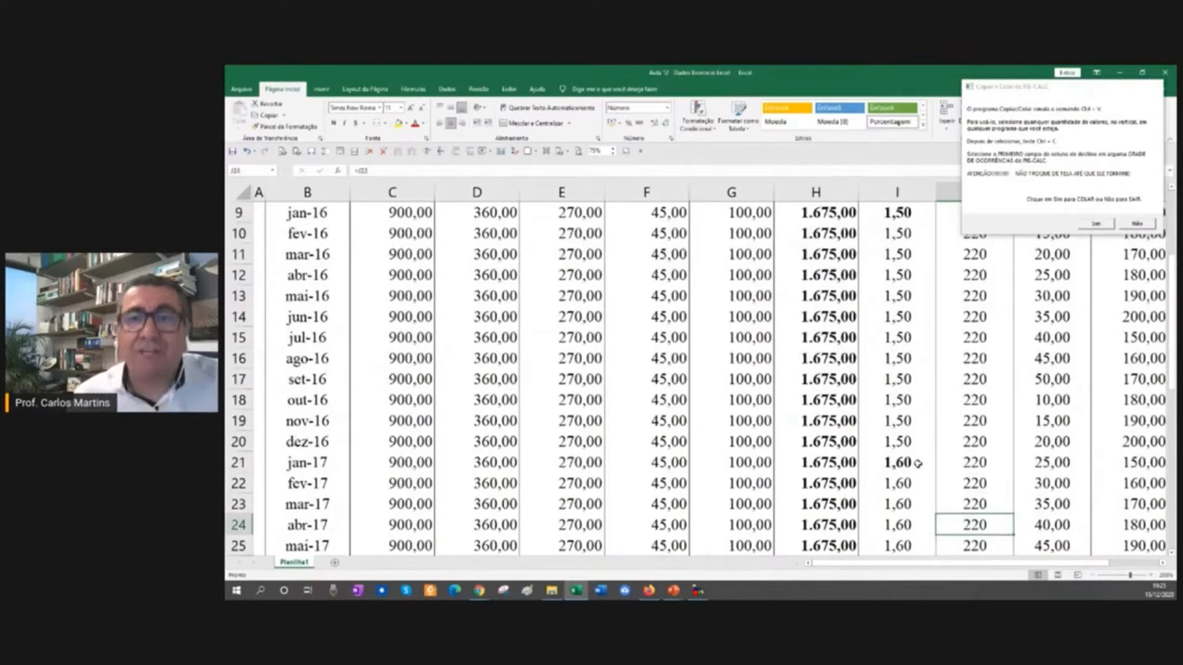
{"action": "key", "text": "Down"}
{"action": "key", "text": "Down"}
{"action": "key", "text": "Down"}
{"action": "key", "text": "Down"}
{"action": "key", "text": "Down"}
{"action": "key", "text": "Down"}
{"action": "key", "text": "Down"}
{"action": "key", "text": "Down"}
{"action": "key", "text": "Down"}
{"action": "key", "text": "Down"}
{"action": "key", "text": "Down"}
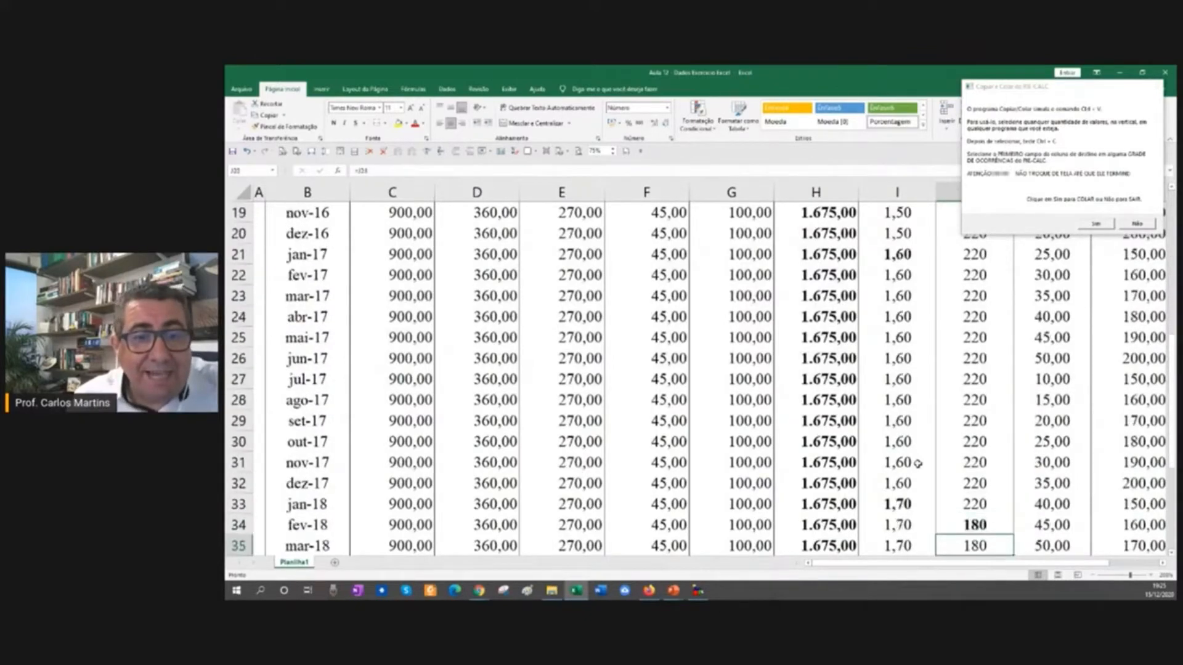
{"action": "key", "text": "Up"}
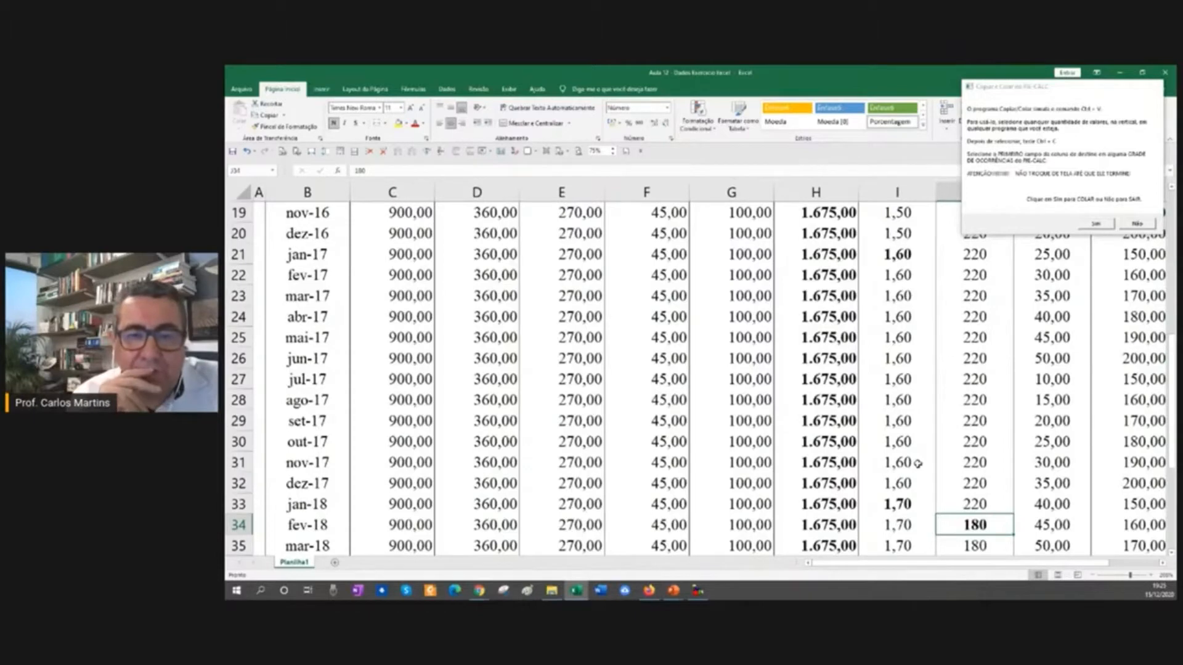
{"action": "key", "text": "Down"}
{"action": "key", "text": "Down"}
{"action": "key", "text": "Down"}
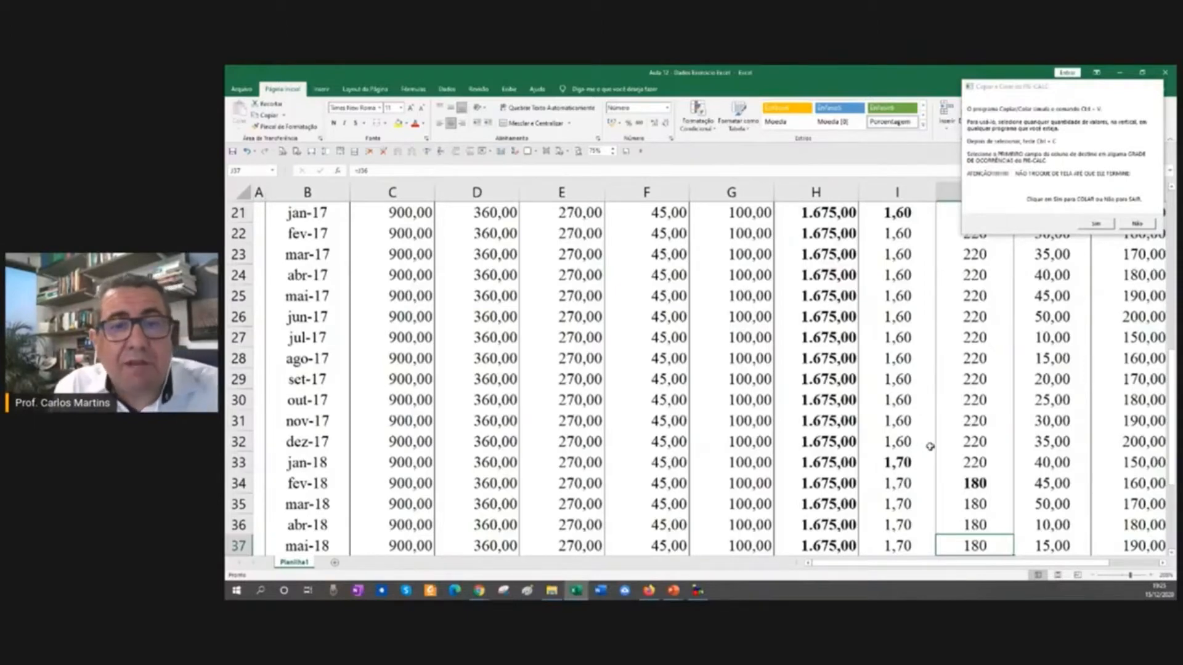
Review the overtime quantities in the Qtde. HE devida column from jan-16 through jan-19 and return to the table's header
{"action": "scroll", "coordinate": [930, 446], "scroll_direction": "up", "scroll_amount": 7}
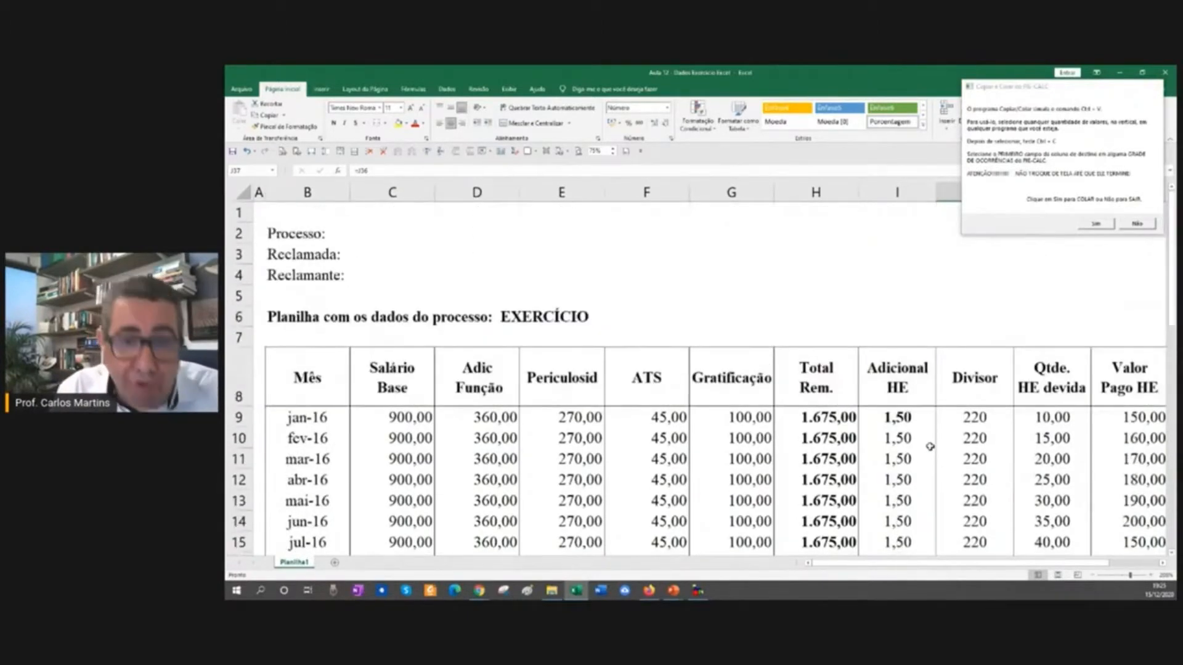
{"action": "left_click", "coordinate": [1051, 467]}
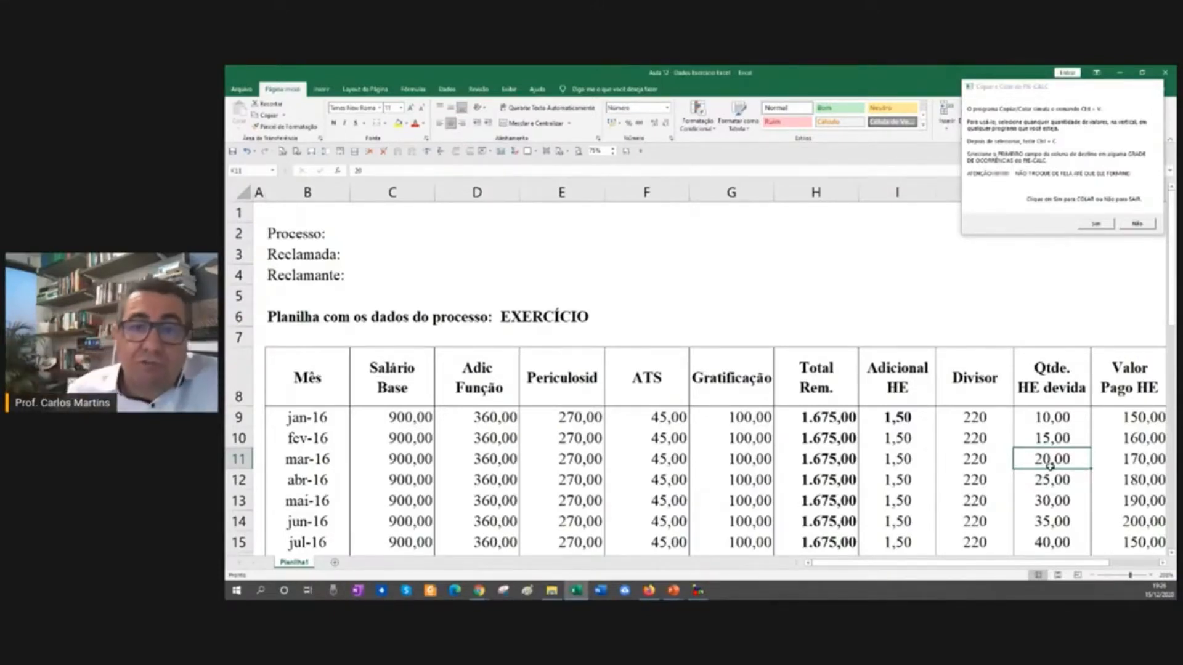
{"action": "key", "text": "Up"}
{"action": "key", "text": "Up"}
{"action": "key", "text": "Up"}
{"action": "key", "text": "Down"}
{"action": "key", "text": "Down"}
{"action": "key", "text": "Down"}
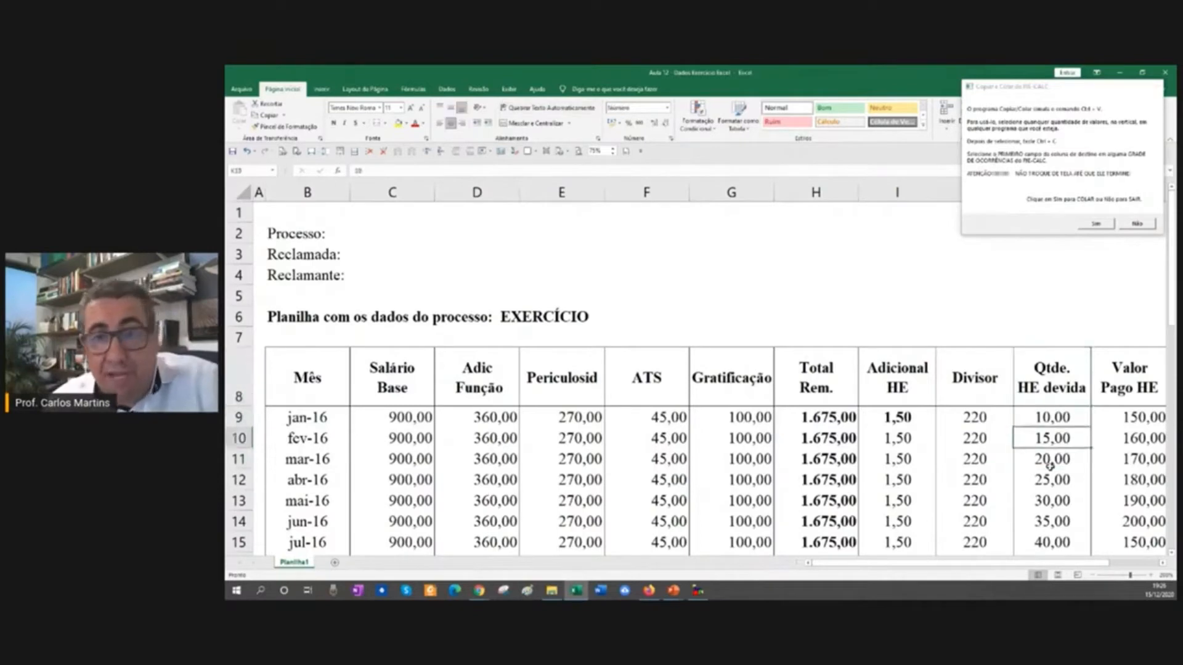
{"action": "key", "text": "Down"}
{"action": "key", "text": "Down"}
{"action": "key", "text": "Down"}
{"action": "key", "text": "Down"}
{"action": "key", "text": "Down"}
{"action": "key", "text": "Down"}
{"action": "key", "text": "Down"}
{"action": "key", "text": "Down"}
{"action": "key", "text": "Down"}
{"action": "key", "text": "Down"}
{"action": "key", "text": "Down"}
{"action": "key", "text": "Down"}
{"action": "key", "text": "Down"}
{"action": "key", "text": "Down"}
{"action": "key", "text": "Down"}
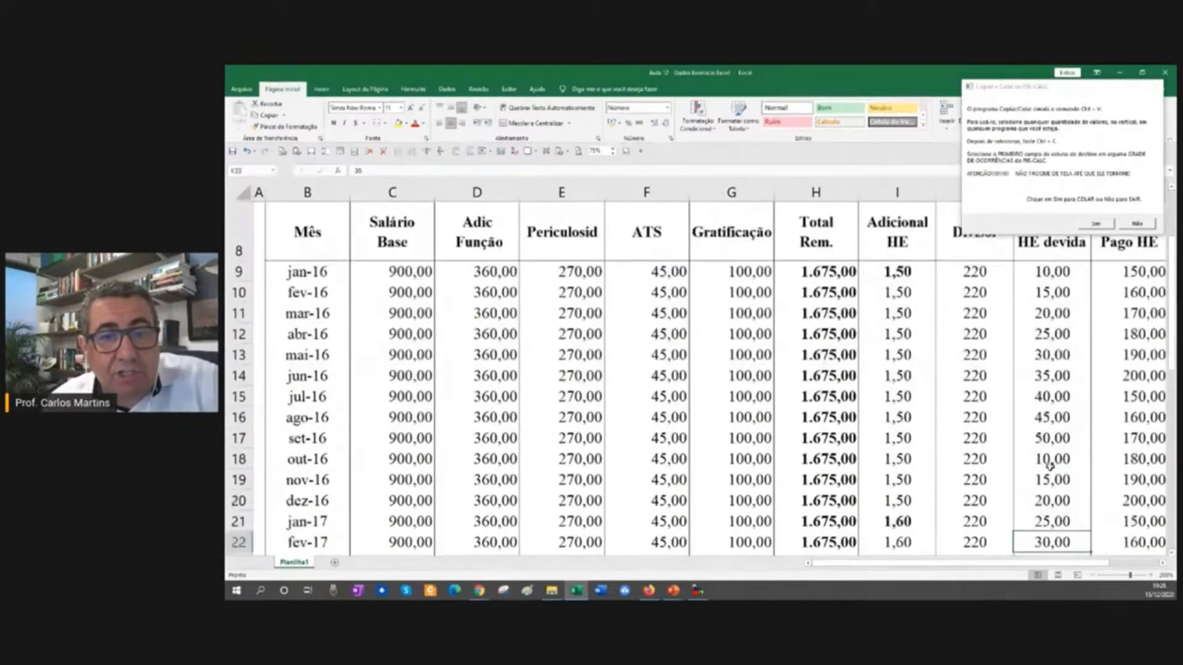
{"action": "key", "text": "Down"}
{"action": "key", "text": "Down"}
{"action": "key", "text": "Down"}
{"action": "key", "text": "Down"}
{"action": "key", "text": "Down"}
{"action": "key", "text": "Down"}
{"action": "key", "text": "Down"}
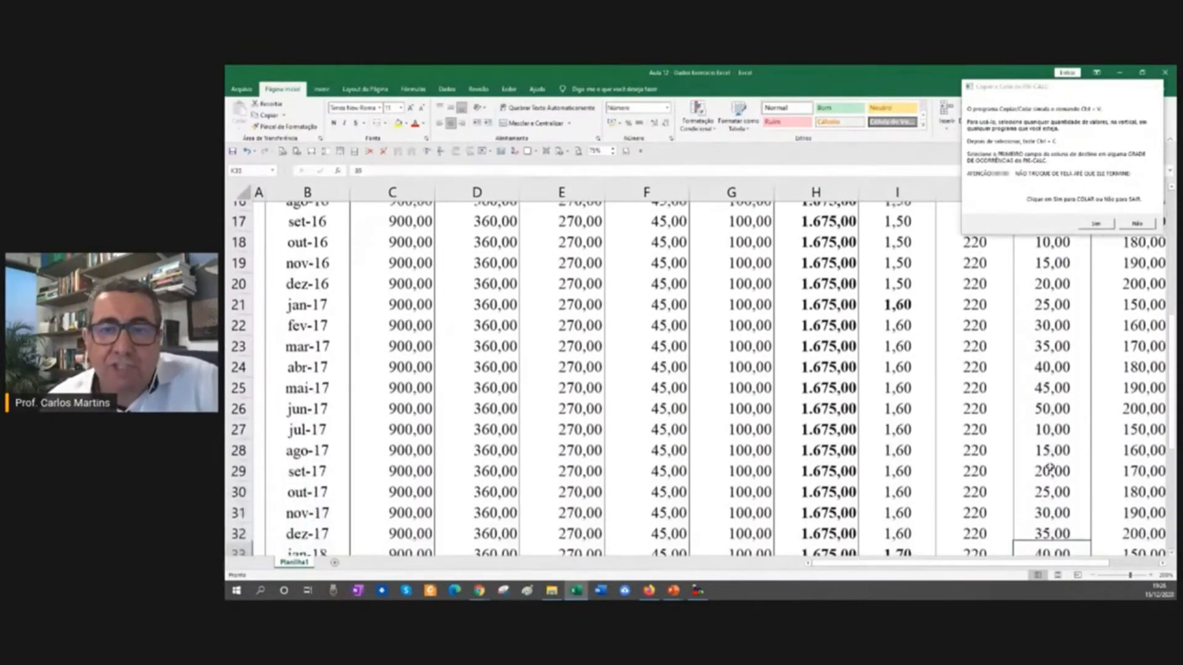
{"action": "key", "text": "Down"}
{"action": "key", "text": "Down"}
{"action": "key", "text": "Down"}
{"action": "key", "text": "Down"}
{"action": "key", "text": "Down"}
{"action": "key", "text": "Down"}
{"action": "key", "text": "Down"}
{"action": "key", "text": "Down"}
{"action": "key", "text": "Down"}
{"action": "key", "text": "Down"}
{"action": "key", "text": "Down"}
{"action": "key", "text": "Down"}
{"action": "key", "text": "Down"}
{"action": "key", "text": "Down"}
{"action": "key", "text": "Down"}
{"action": "key", "text": "Down"}
{"action": "key", "text": "Down"}
{"action": "key", "text": "Down"}
{"action": "key", "text": "Down"}
{"action": "key", "text": "Down"}
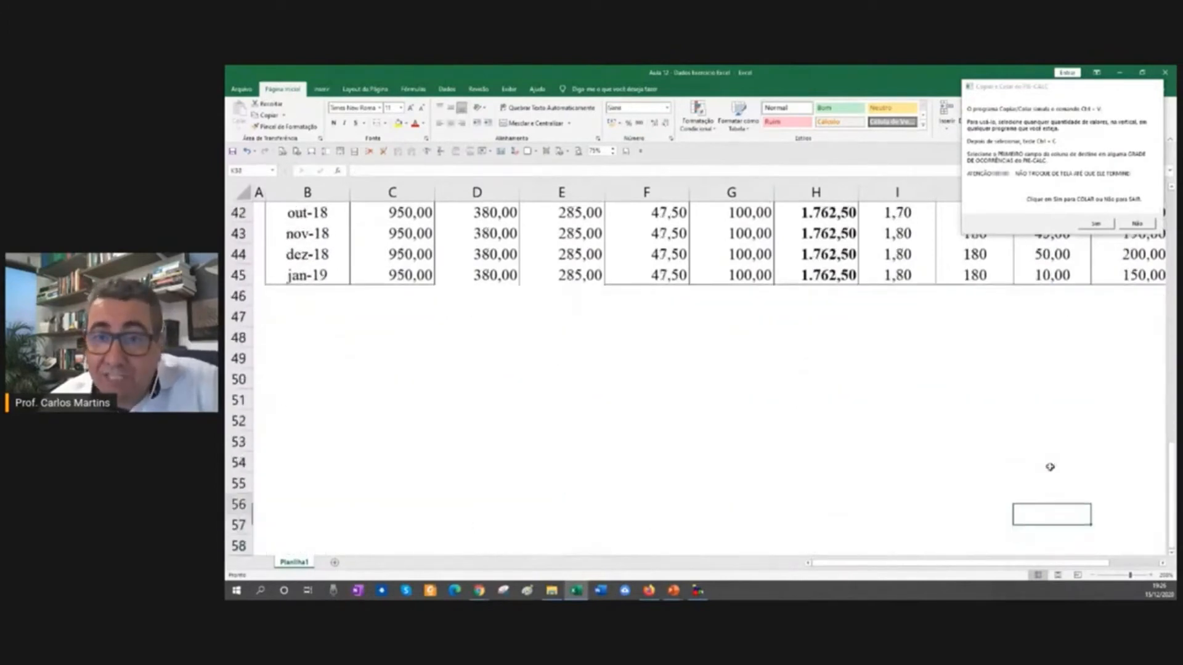
{"action": "key", "text": "Up"}
{"action": "key", "text": "Up"}
{"action": "key", "text": "Up"}
{"action": "key", "text": "Up"}
{"action": "key", "text": "Up"}
{"action": "key", "text": "Up"}
{"action": "key", "text": "Up"}
{"action": "key", "text": "Up"}
{"action": "key", "text": "Up"}
{"action": "key", "text": "Up"}
{"action": "key", "text": "Up"}
{"action": "key", "text": "Up"}
{"action": "key", "text": "Up"}
{"action": "key", "text": "Up"}
{"action": "key", "text": "Up"}
{"action": "key", "text": "Up"}
{"action": "key", "text": "Up"}
{"action": "key", "text": "Up"}
{"action": "key", "text": "Up"}
{"action": "key", "text": "Up"}
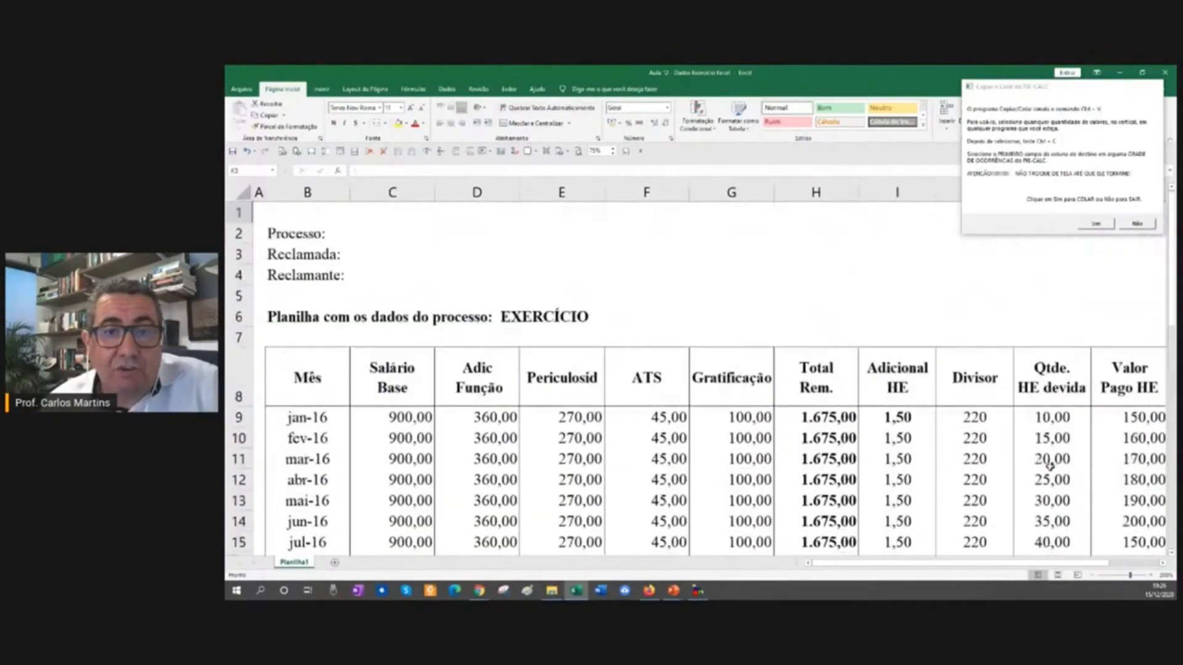
Review the Qtde. HE devida and Valor Pago HE entries for the early 2016 months, ending at jan-16 in L9
{"action": "key", "text": "Down"}
{"action": "key", "text": "Down"}
{"action": "key", "text": "Down"}
{"action": "key", "text": "Down"}
{"action": "key", "text": "Down"}
{"action": "key", "text": "Down"}
{"action": "key", "text": "Down"}
{"action": "key", "text": "Down"}
{"action": "key", "text": "Down"}
{"action": "key", "text": "Down"}
{"action": "key", "text": "Down"}
{"action": "key", "text": "Down"}
{"action": "key", "text": "Down"}
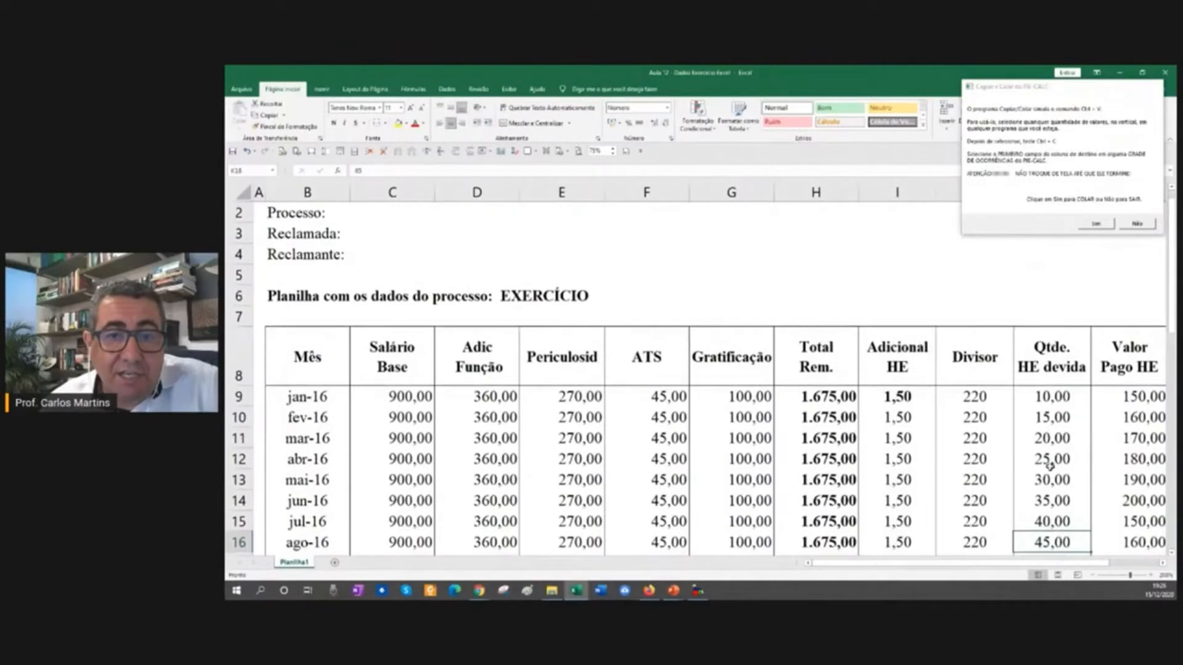
{"action": "key", "text": "Up"}
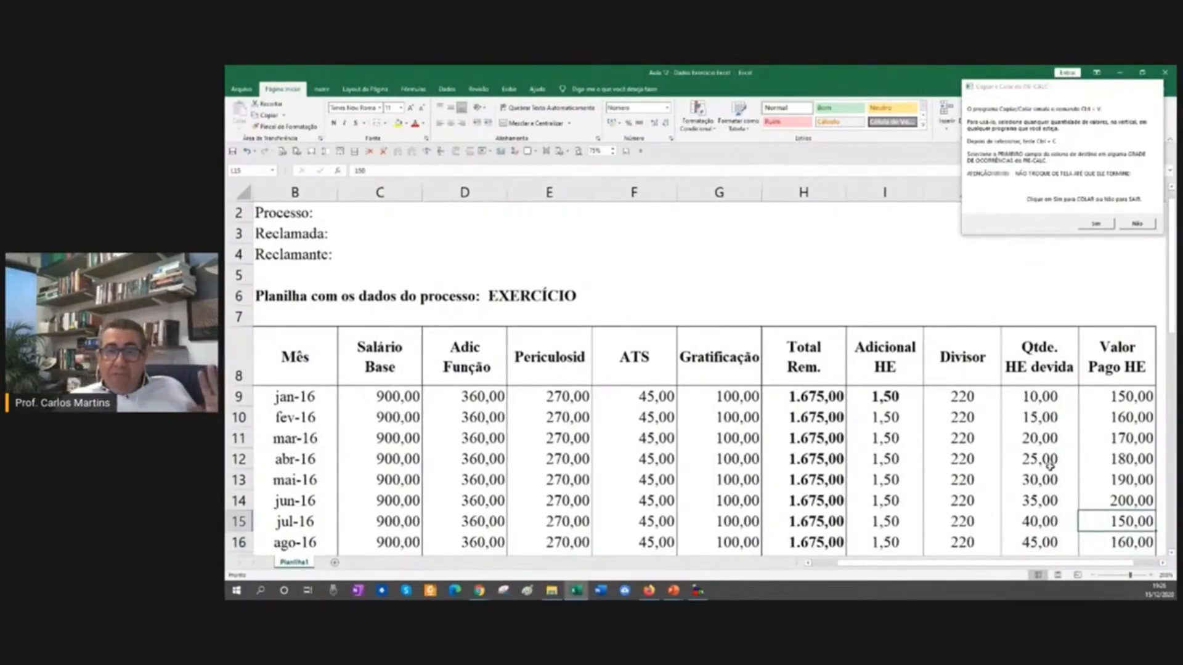
{"action": "key", "text": "Up"}
{"action": "key", "text": "Up"}
{"action": "key", "text": "Up"}
{"action": "key", "text": "Up"}
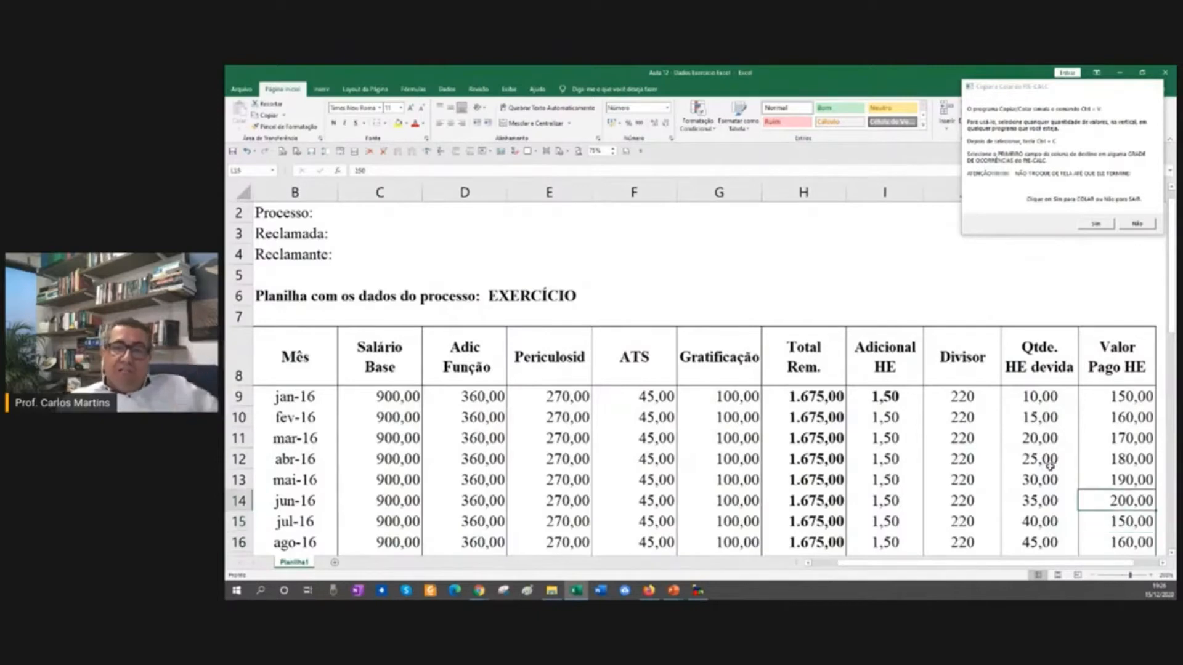
{"action": "key", "text": "Up"}
{"action": "key", "text": "Up"}
{"action": "key", "text": "Up"}
{"action": "key", "text": "Down"}
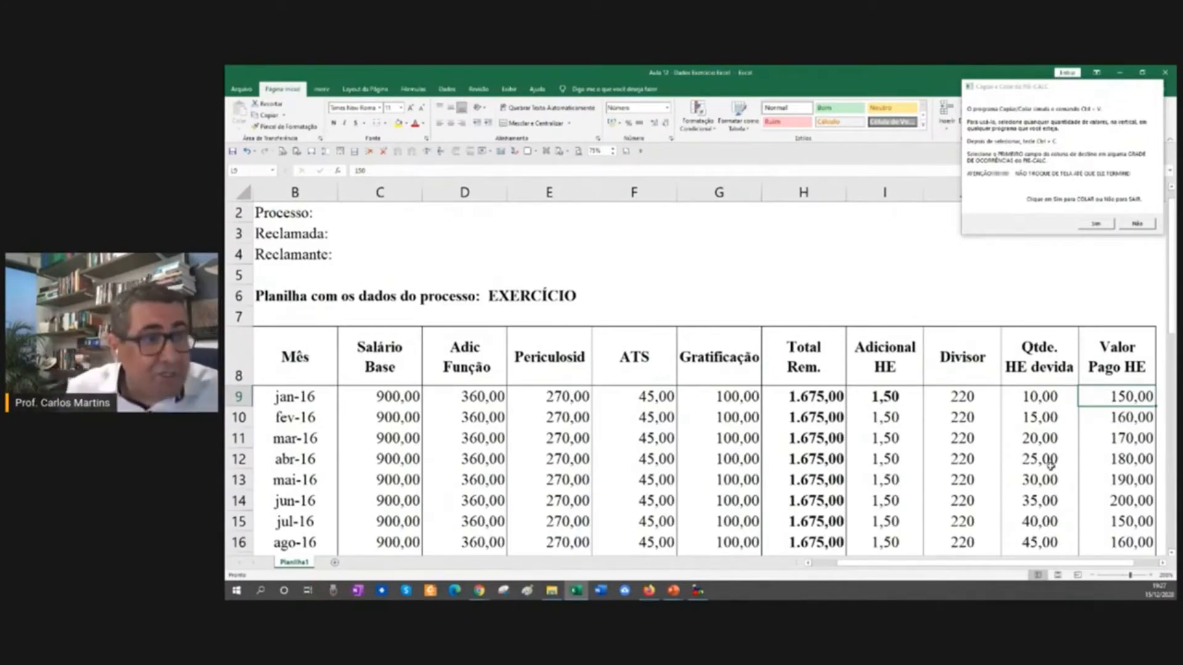
Check the period covered by the Mês column from jan-16 in B9 to jan-19 in B45
{"action": "left_click", "coordinate": [270, 401]}
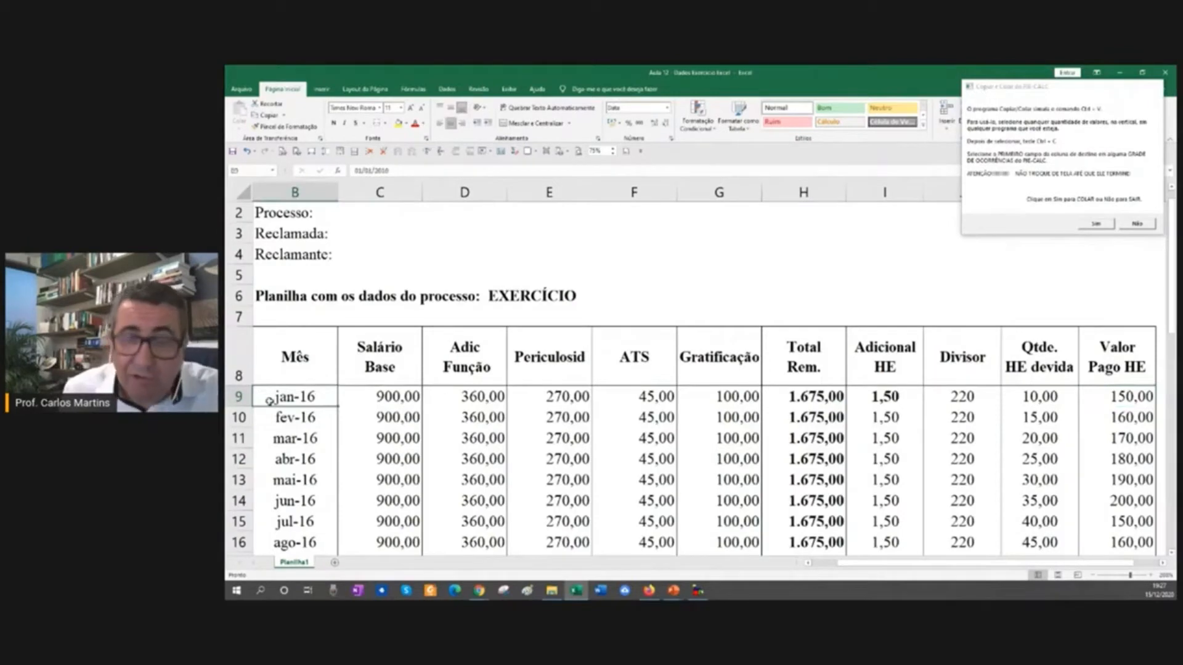
{"action": "scroll", "coordinate": [269, 400], "scroll_direction": "down", "scroll_amount": 9}
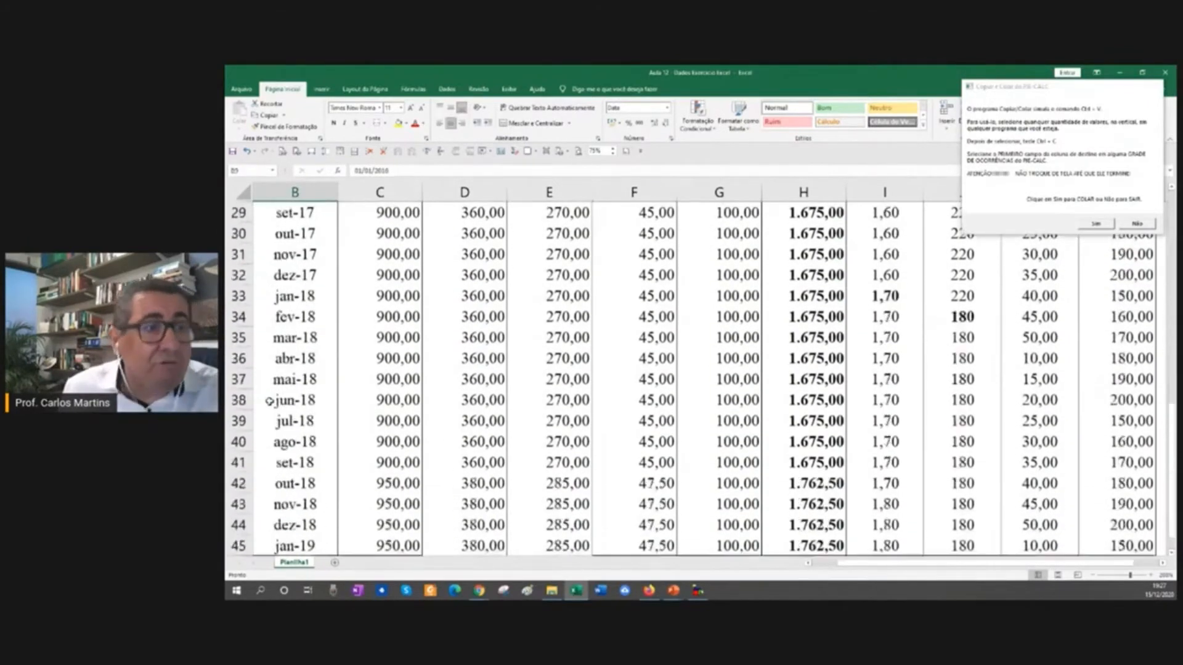
{"action": "scroll", "coordinate": [285, 421], "scroll_direction": "down", "scroll_amount": 4}
{"action": "left_click", "coordinate": [304, 303]}
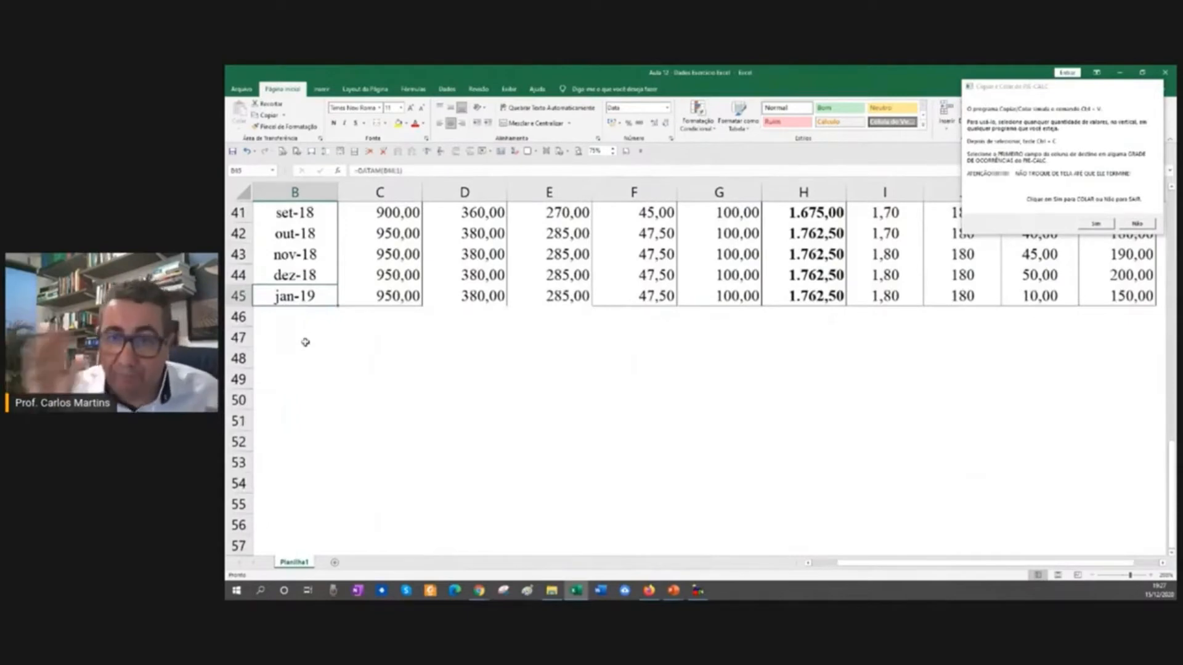
{"action": "scroll", "coordinate": [305, 343], "scroll_direction": "up", "scroll_amount": 13}
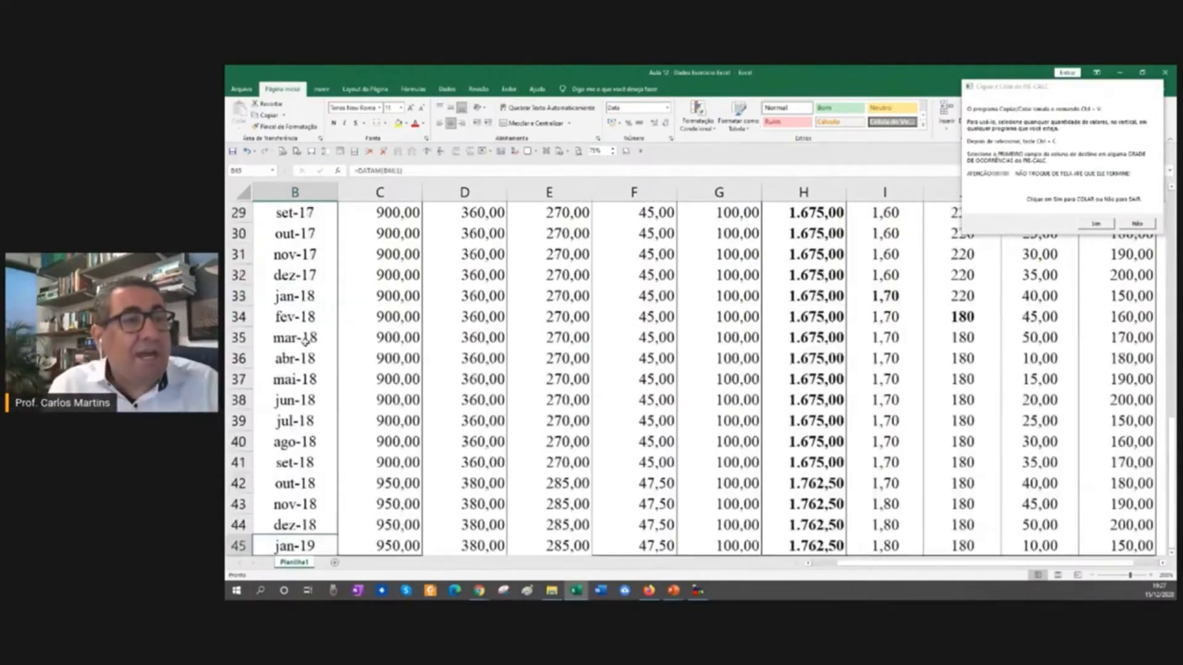
Inspect the remuneration components from Salário Base through Gratificação and Total Rem., moving across the mar-16 row
{"action": "left_click", "coordinate": [407, 397]}
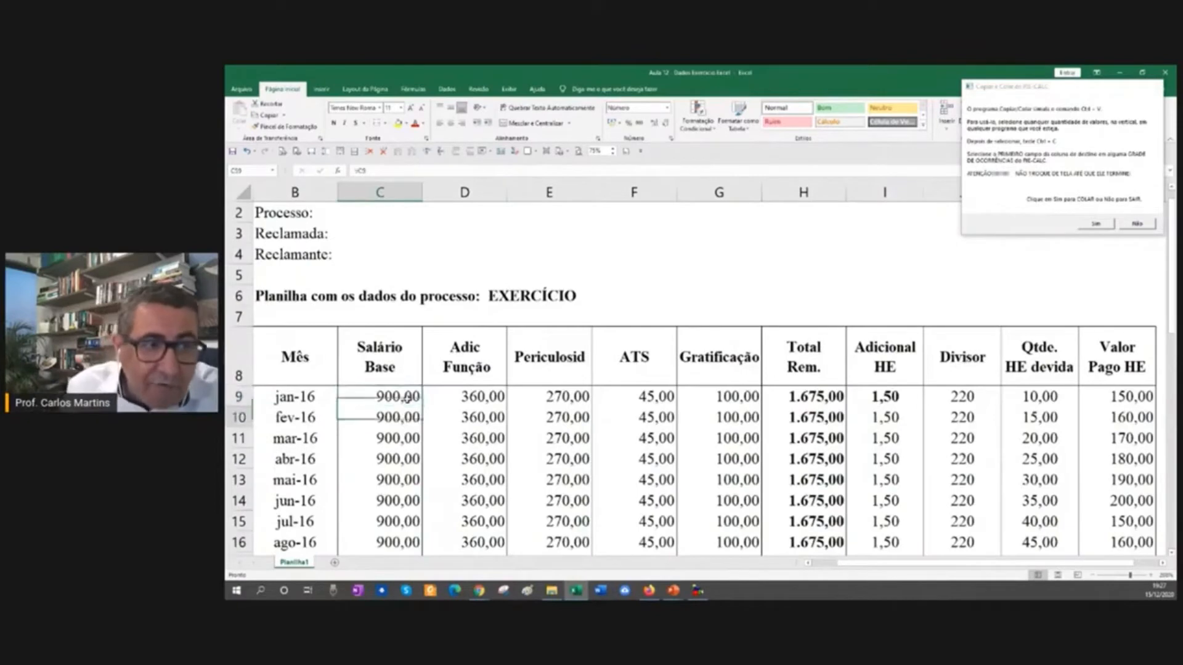
{"action": "key", "text": "Down"}
{"action": "key", "text": "Down"}
{"action": "key", "text": "Right"}
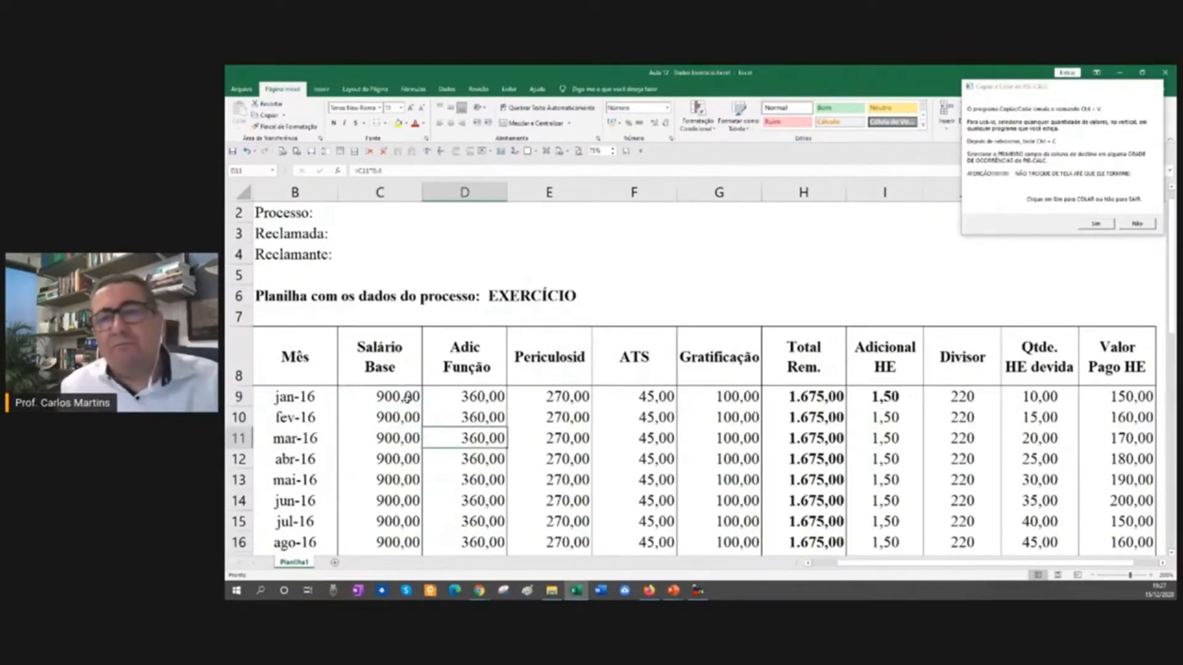
{"action": "key", "text": "Right"}
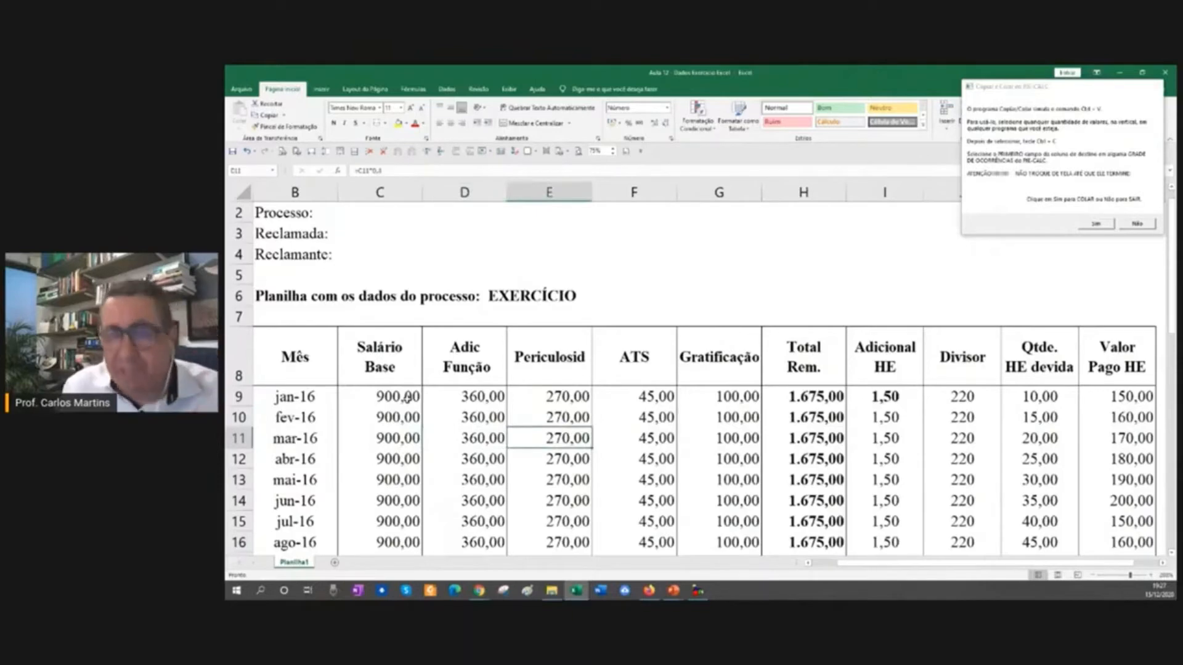
{"action": "key", "text": "Right"}
{"action": "key", "text": "Right"}
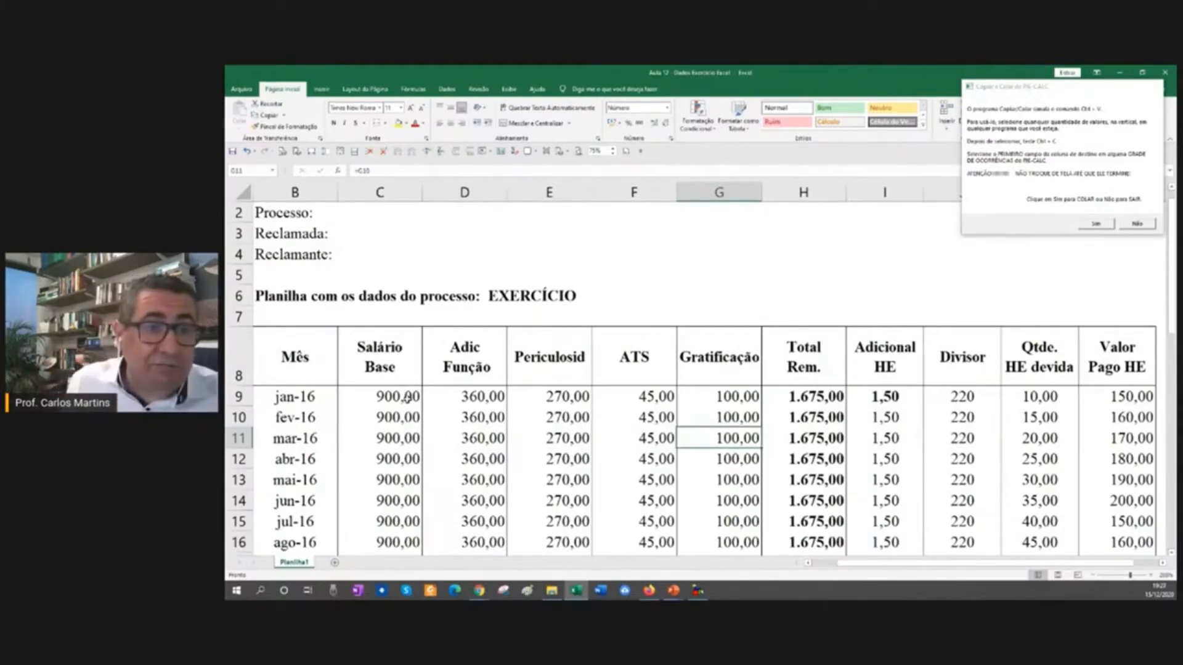
{"action": "key", "text": "Right"}
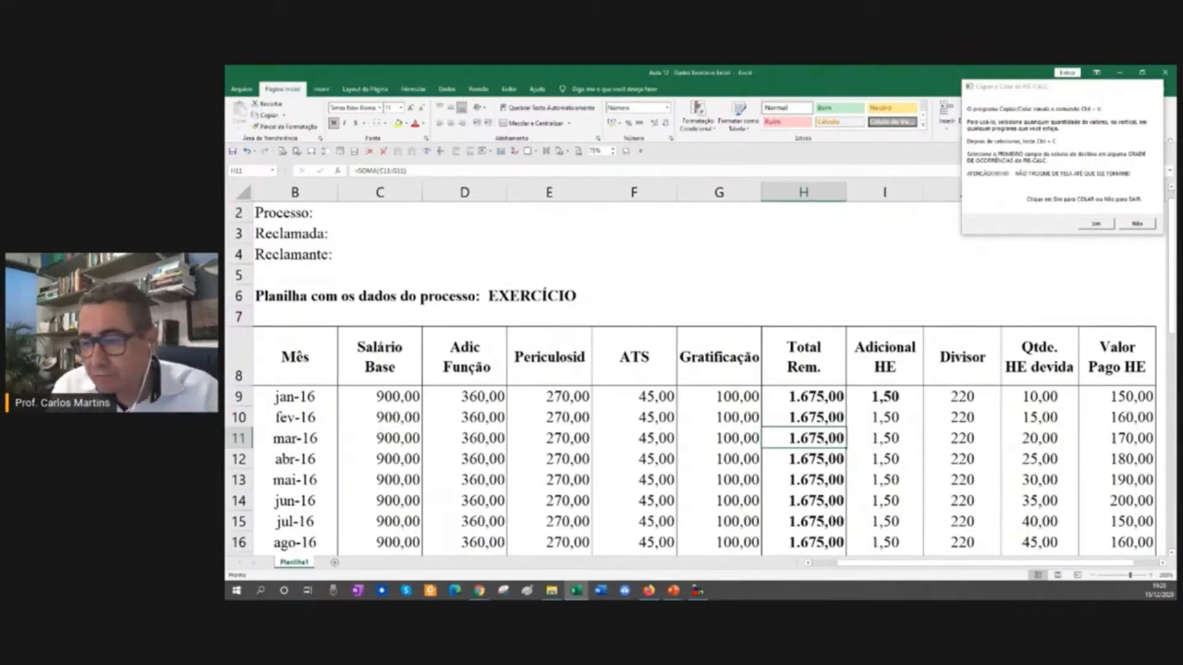
Switch to PJe-Calc and examine the Histórico Salarial occurrences grid, selecting the 01/2016 SALÁRIO BASE field
{"action": "key", "text": "alt+Tab"}
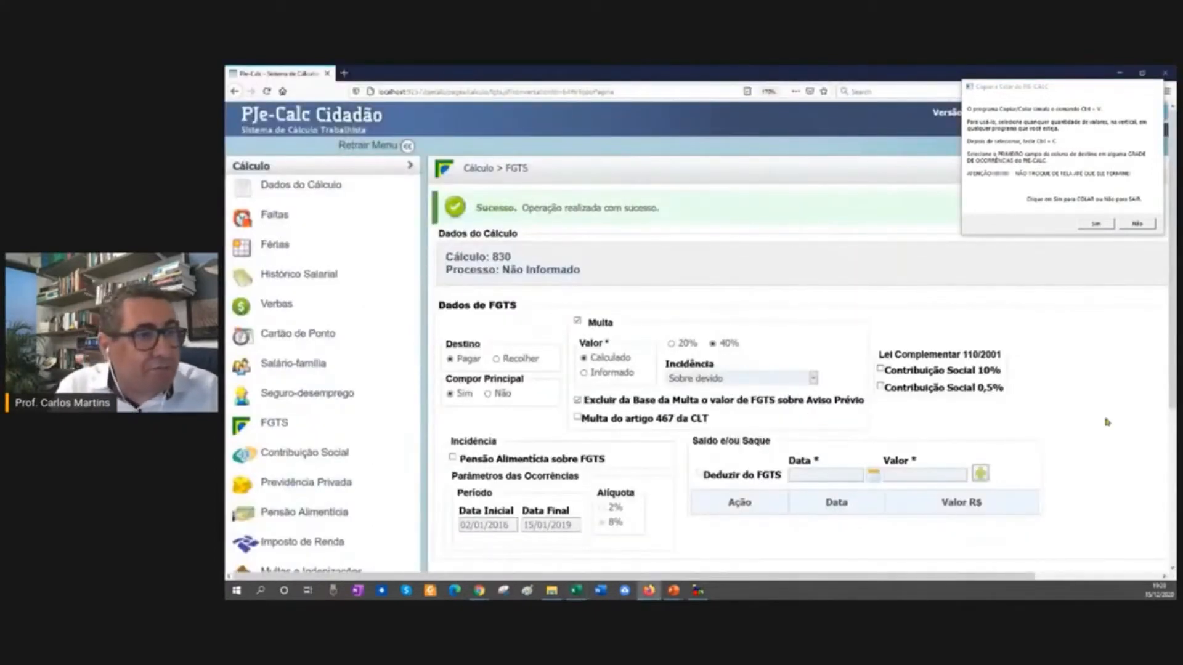
{"action": "left_click", "coordinate": [294, 278]}
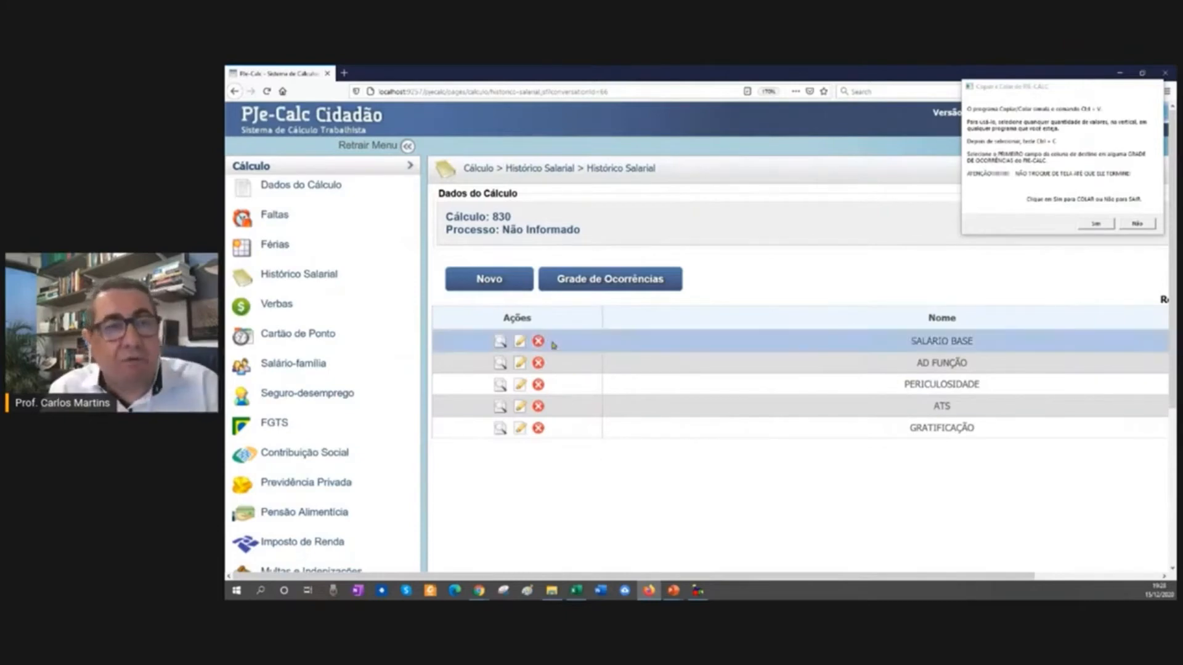
{"action": "left_click", "coordinate": [573, 291]}
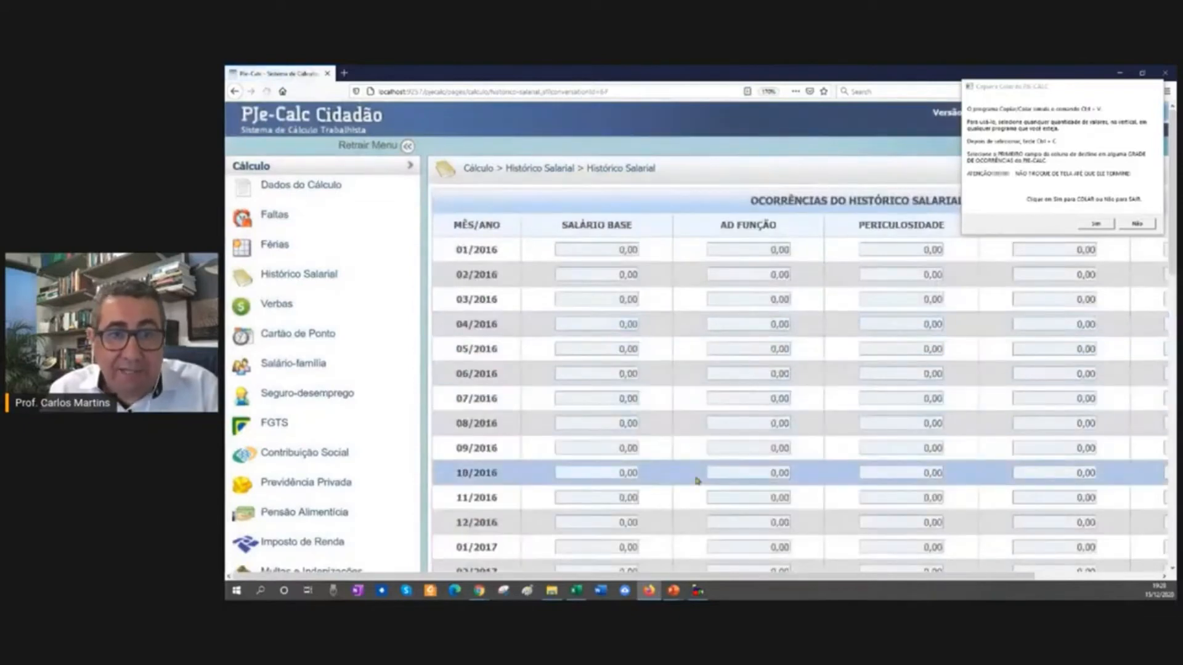
{"action": "scroll", "coordinate": [697, 480], "scroll_direction": "down", "scroll_amount": 1}
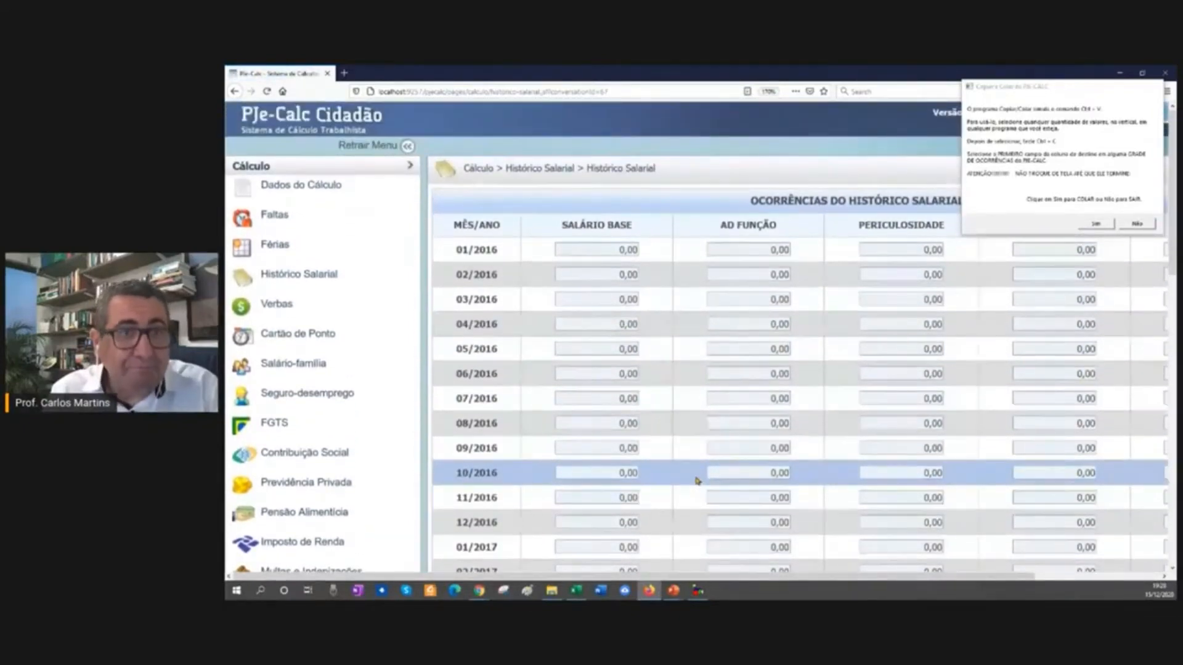
{"action": "left_click_drag", "start_coordinate": [688, 577], "coordinate": [615, 509]}
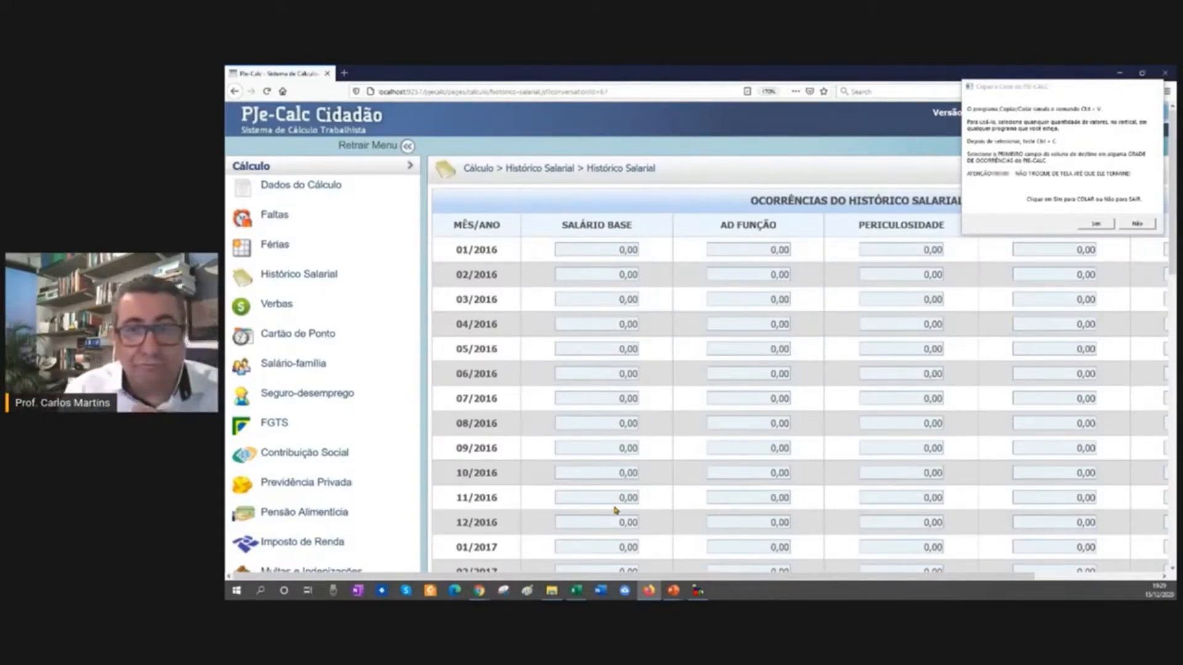
{"action": "left_click", "coordinate": [596, 251]}
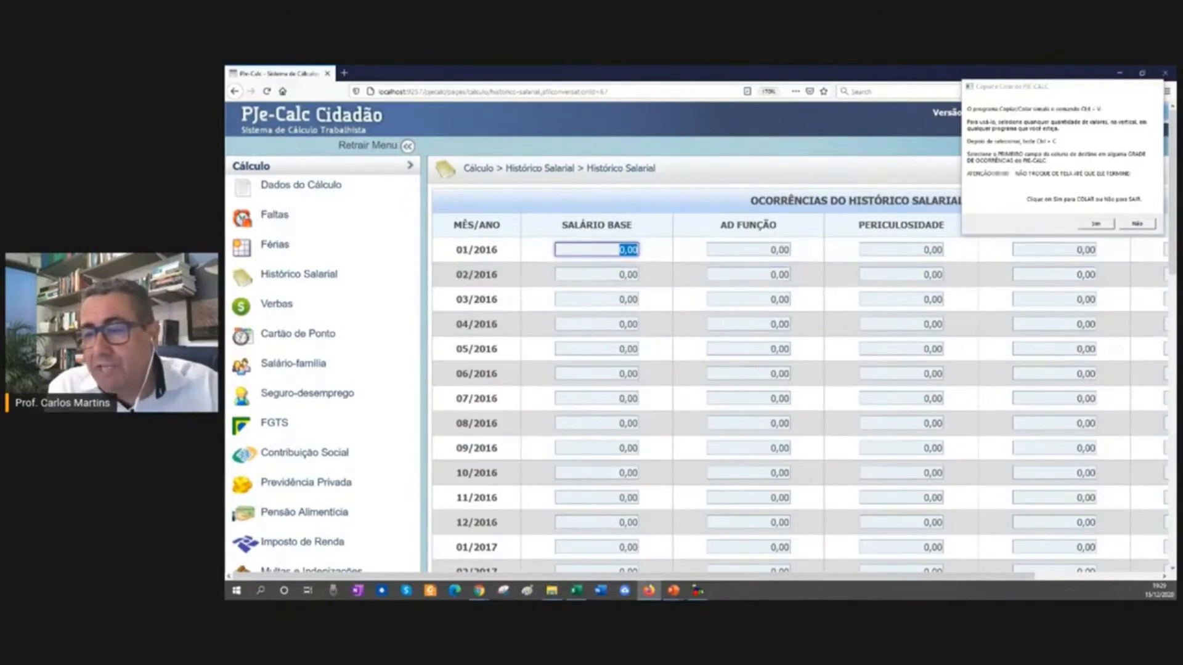
Switch back to the Excel workbook and copy the Salário Base values from jan-16 in C9 through jan-19 in C45
{"action": "key", "text": "alt+Tab"}
{"action": "left_click", "coordinate": [366, 416]}
{"action": "key", "text": "Up"}
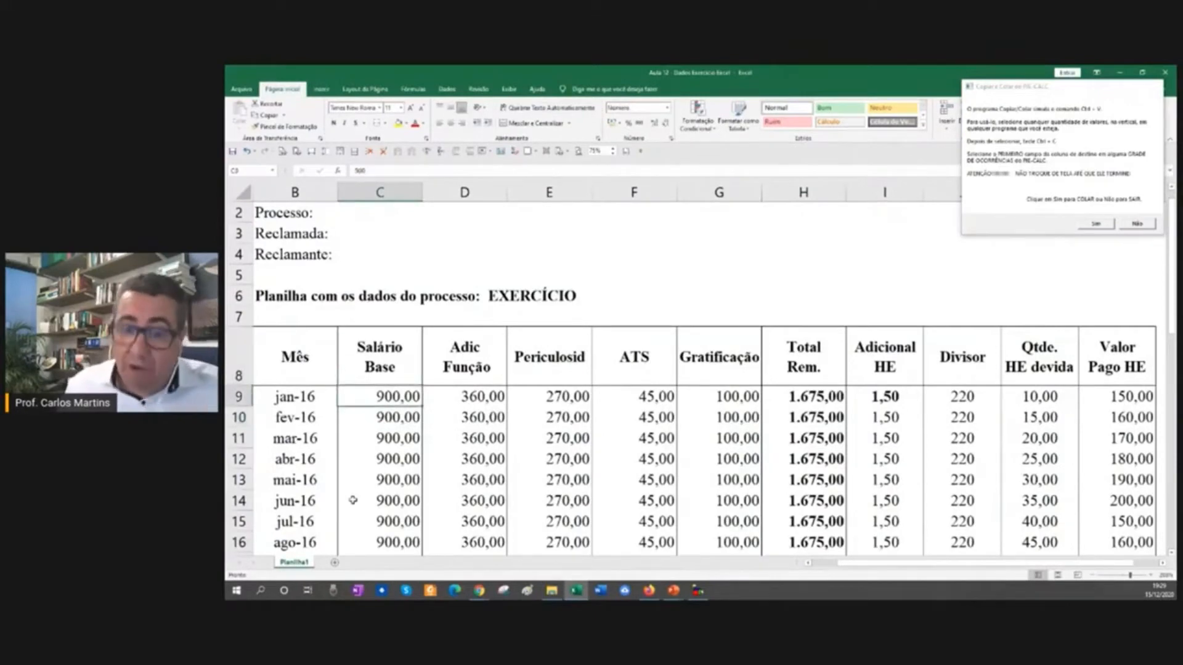
{"action": "key", "text": "shift+Down"}
{"action": "key", "text": "shift+Down"}
{"action": "key", "text": "shift+Down"}
{"action": "key", "text": "shift+Down"}
{"action": "key", "text": "shift+Down"}
{"action": "key", "text": "shift+Down"}
{"action": "key", "text": "shift+Down"}
{"action": "key", "text": "shift+Down"}
{"action": "key", "text": "shift+Down"}
{"action": "key", "text": "shift+Down"}
{"action": "key", "text": "shift+Down"}
{"action": "key", "text": "shift+Down"}
{"action": "key", "text": "shift+Down"}
{"action": "key", "text": "shift+Down"}
{"action": "key", "text": "shift+Down"}
{"action": "key", "text": "shift+Down"}
{"action": "key", "text": "shift+Down"}
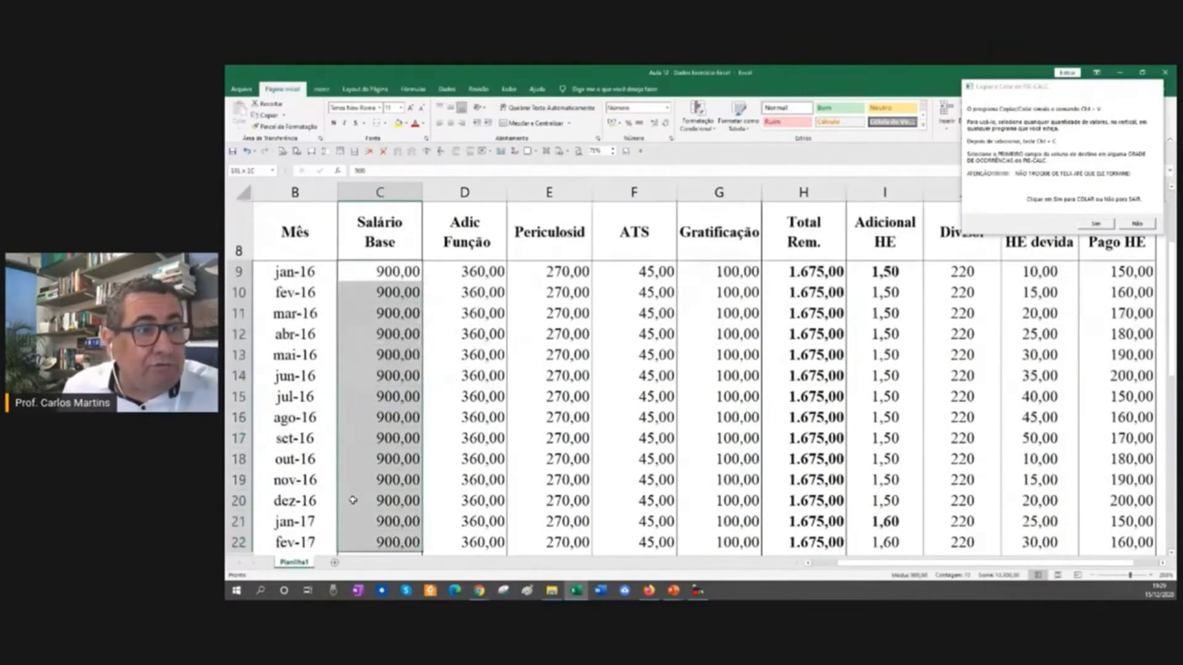
{"action": "key", "text": "shift+Down"}
{"action": "key", "text": "shift+Down"}
{"action": "key", "text": "shift+Down"}
{"action": "key", "text": "shift+Down"}
{"action": "key", "text": "shift+Down"}
{"action": "key", "text": "shift+Down"}
{"action": "key", "text": "shift+Down"}
{"action": "key", "text": "shift+Down"}
{"action": "key", "text": "shift+Down"}
{"action": "key", "text": "shift+Down"}
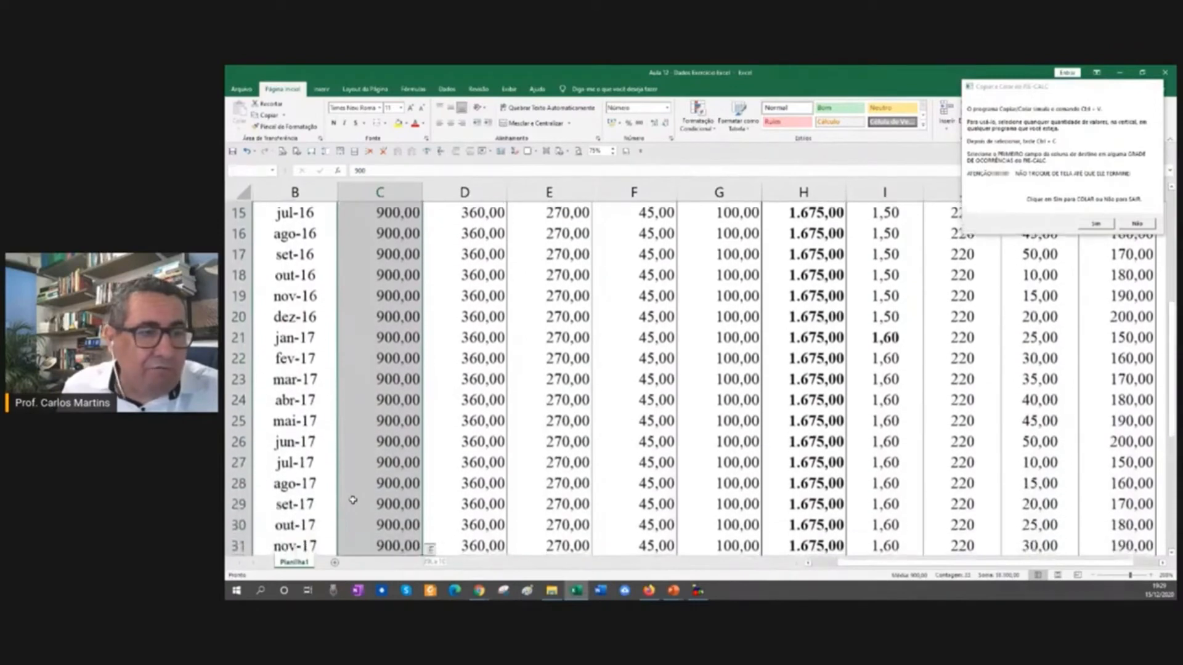
{"action": "key", "text": "shift+Down"}
{"action": "key", "text": "shift+Down"}
{"action": "key", "text": "shift+Down"}
{"action": "key", "text": "shift+Down"}
{"action": "key", "text": "shift+Down"}
{"action": "key", "text": "shift+Down"}
{"action": "key", "text": "shift+Down"}
{"action": "key", "text": "shift+Down"}
{"action": "key", "text": "shift+Down"}
{"action": "key", "text": "shift+Down"}
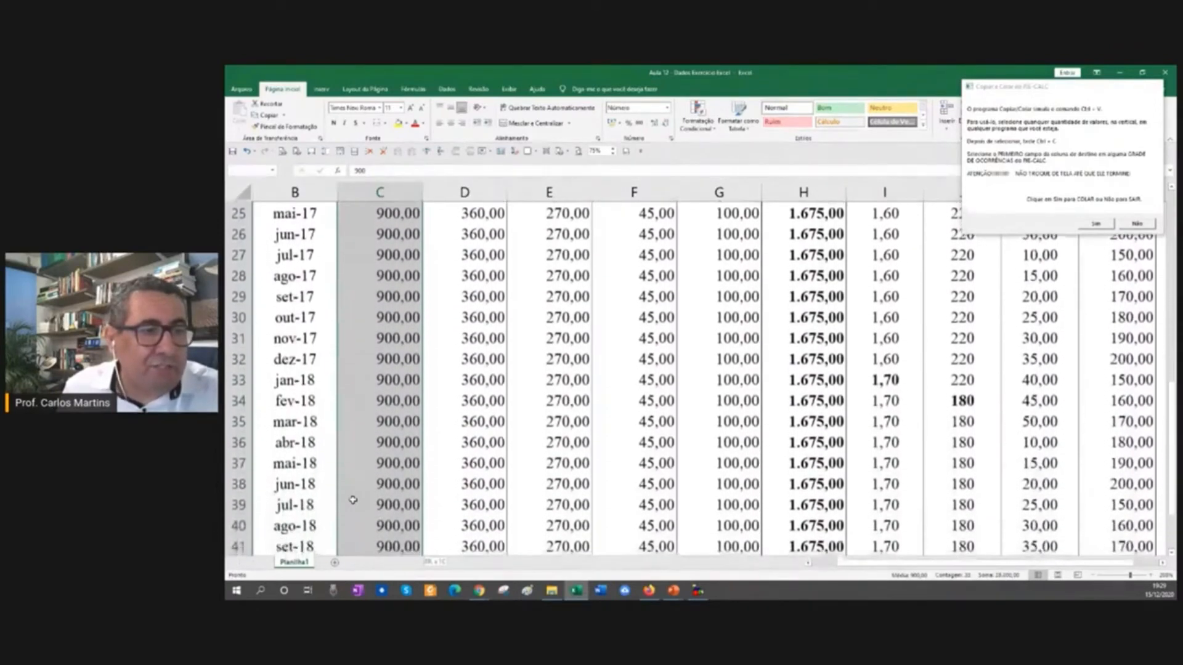
{"action": "key", "text": "shift+Down"}
{"action": "key", "text": "shift+Down"}
{"action": "key", "text": "shift+Up"}
{"action": "key", "text": "shift+Up"}
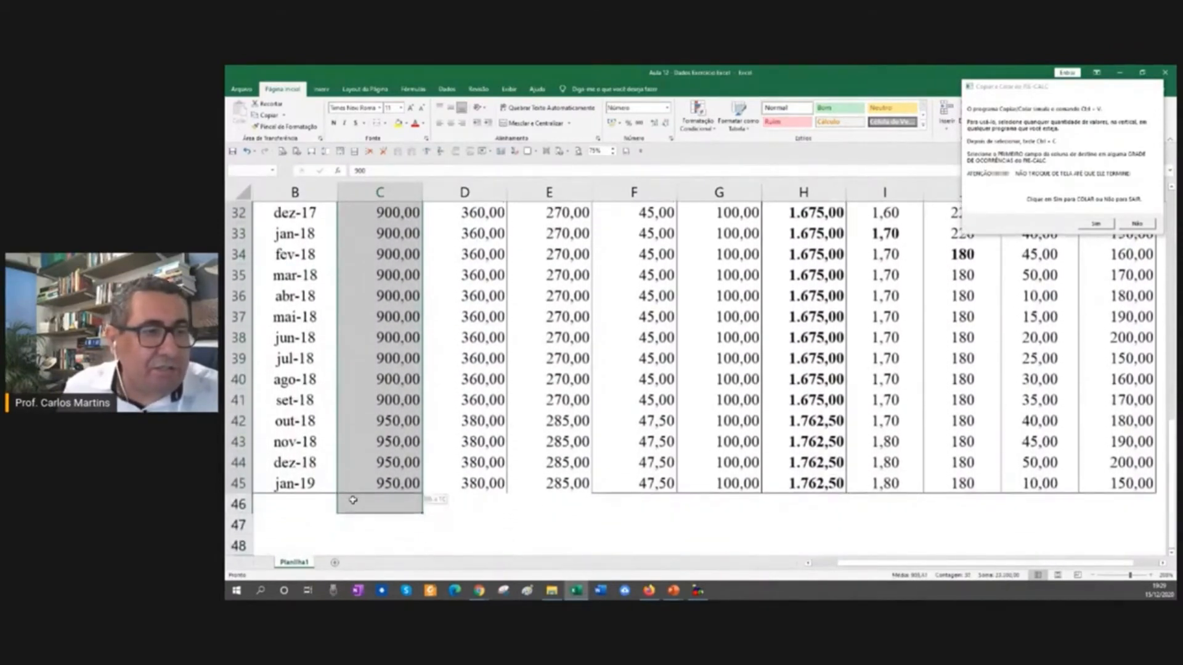
{"action": "key", "text": "shift+Up"}
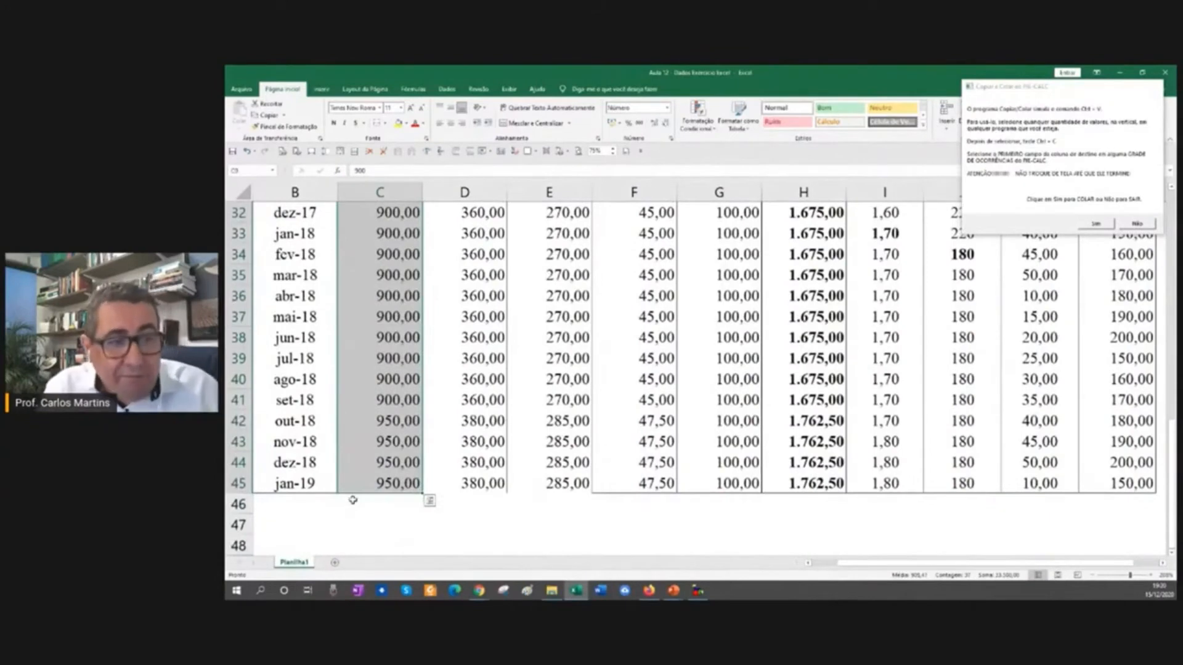
{"action": "scroll", "coordinate": [353, 501], "scroll_direction": "up", "scroll_amount": 4}
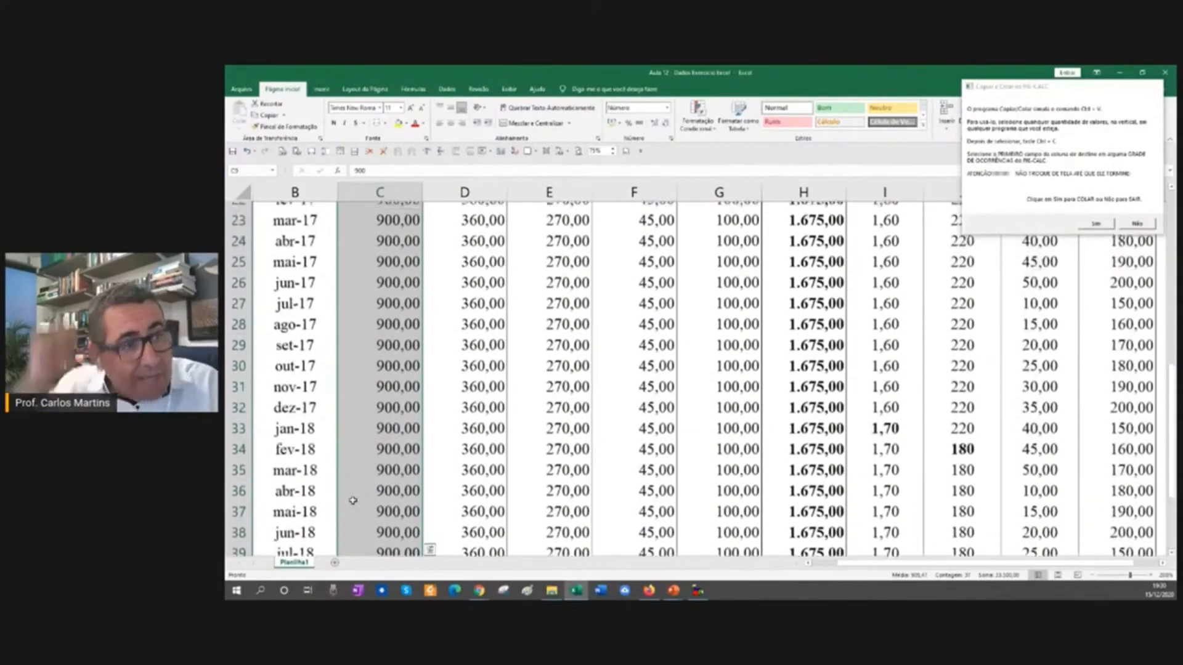
{"action": "scroll", "coordinate": [352, 500], "scroll_direction": "up", "scroll_amount": 6}
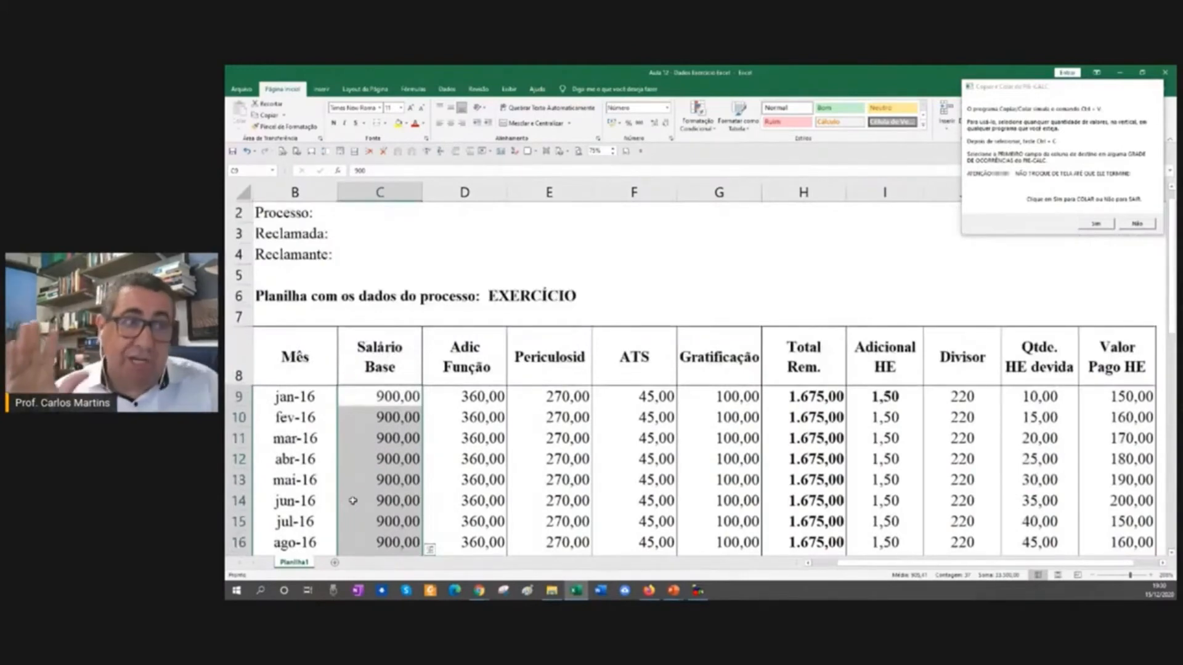
{"action": "scroll", "coordinate": [352, 501], "scroll_direction": "down", "scroll_amount": 2}
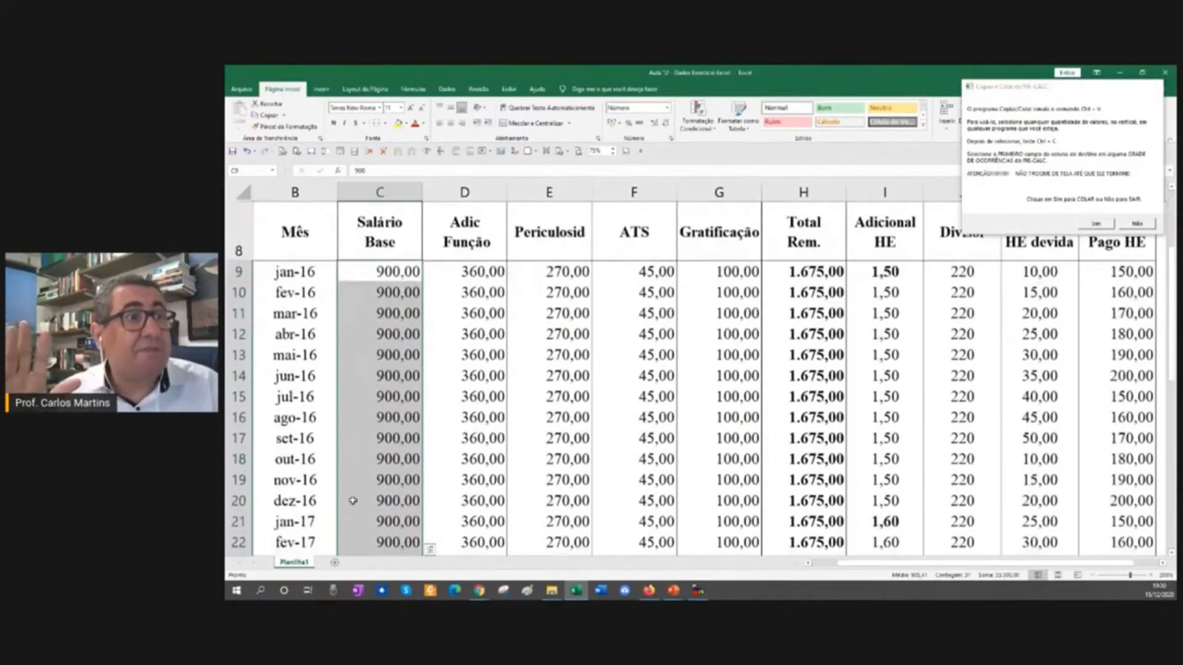
{"action": "scroll", "coordinate": [353, 500], "scroll_direction": "down", "scroll_amount": 6}
{"action": "scroll", "coordinate": [352, 500], "scroll_direction": "down", "scroll_amount": 3}
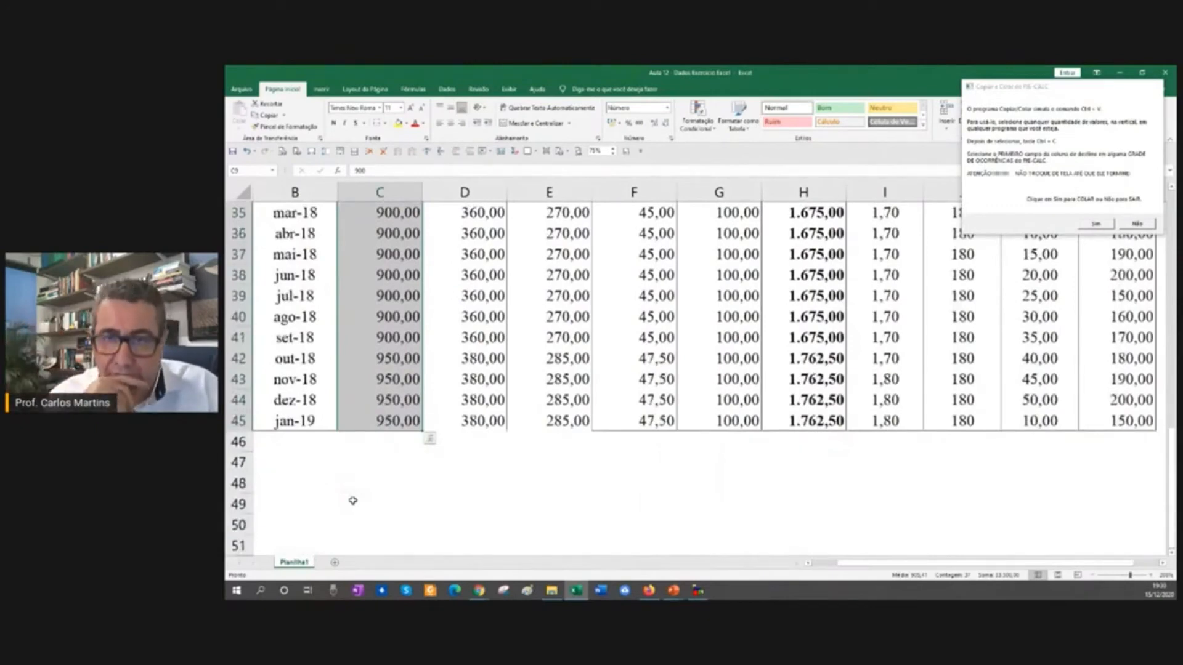
{"action": "scroll", "coordinate": [352, 501], "scroll_direction": "up", "scroll_amount": 11}
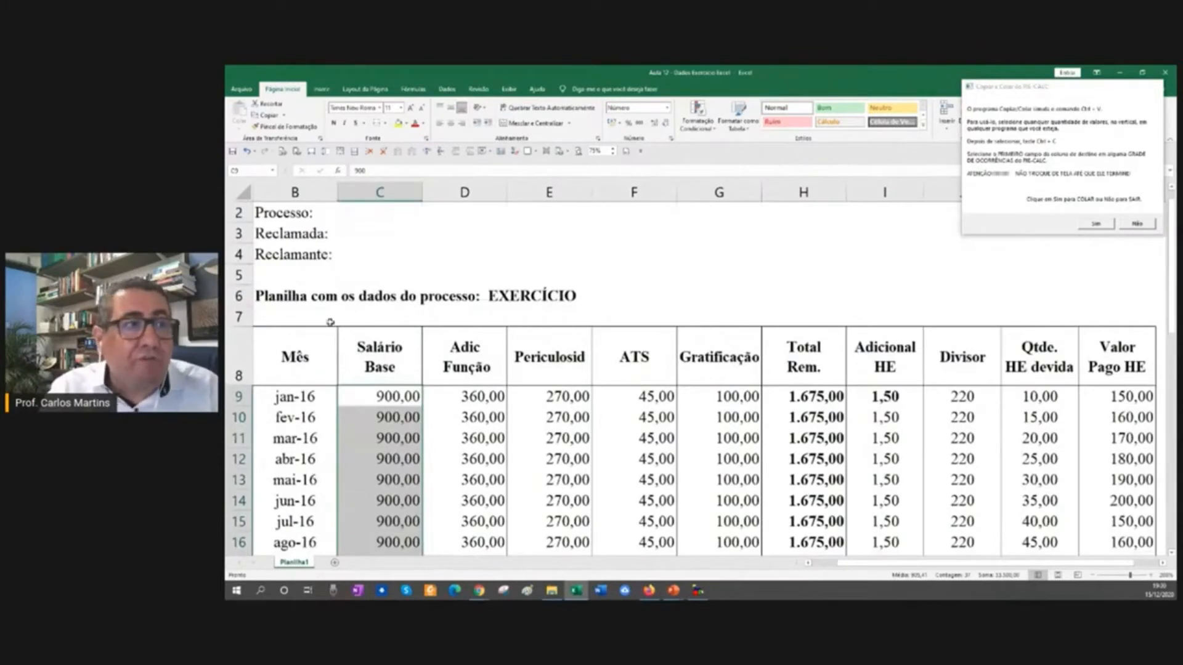
{"action": "left_click", "coordinate": [266, 116]}
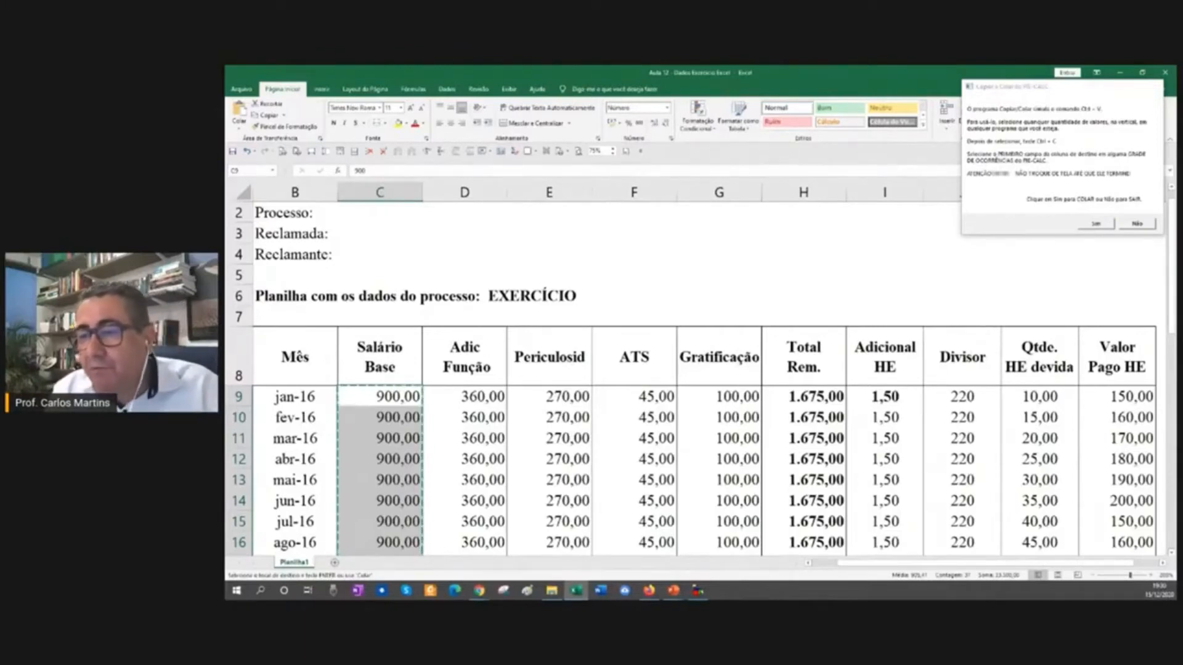
Switch to PJe-Calc and reopen the Histórico Salarial occurrences grid, selecting the 01/2016 SALÁRIO BASE field
{"action": "key", "text": "alt+Tab"}
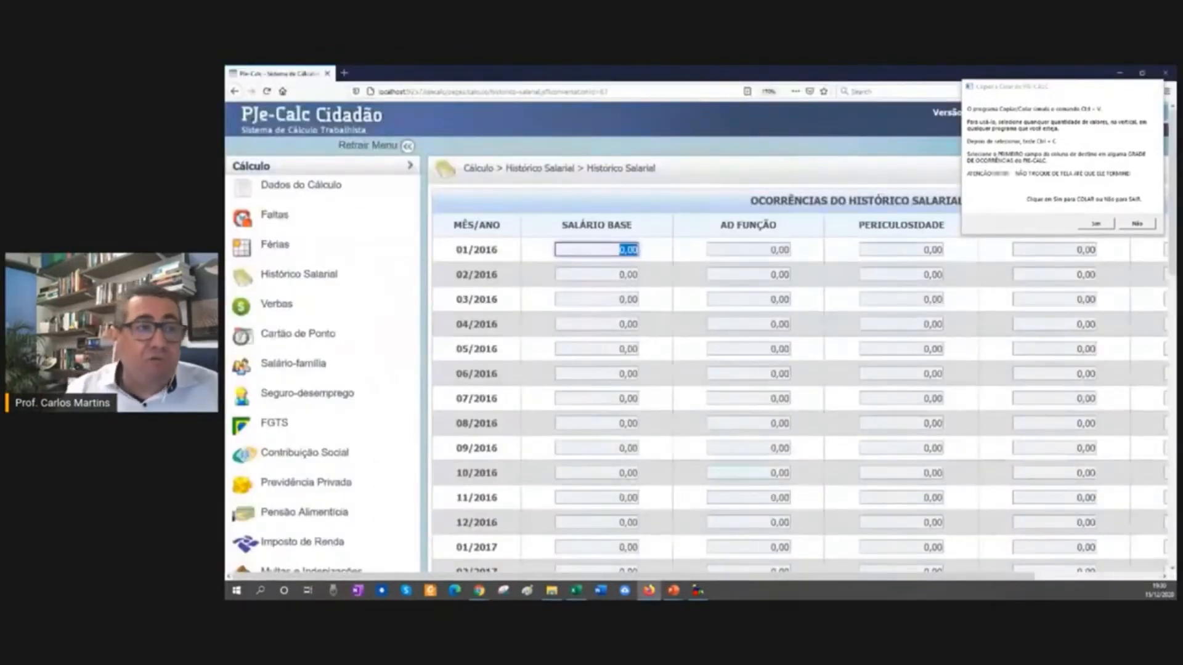
{"action": "left_click", "coordinate": [265, 281]}
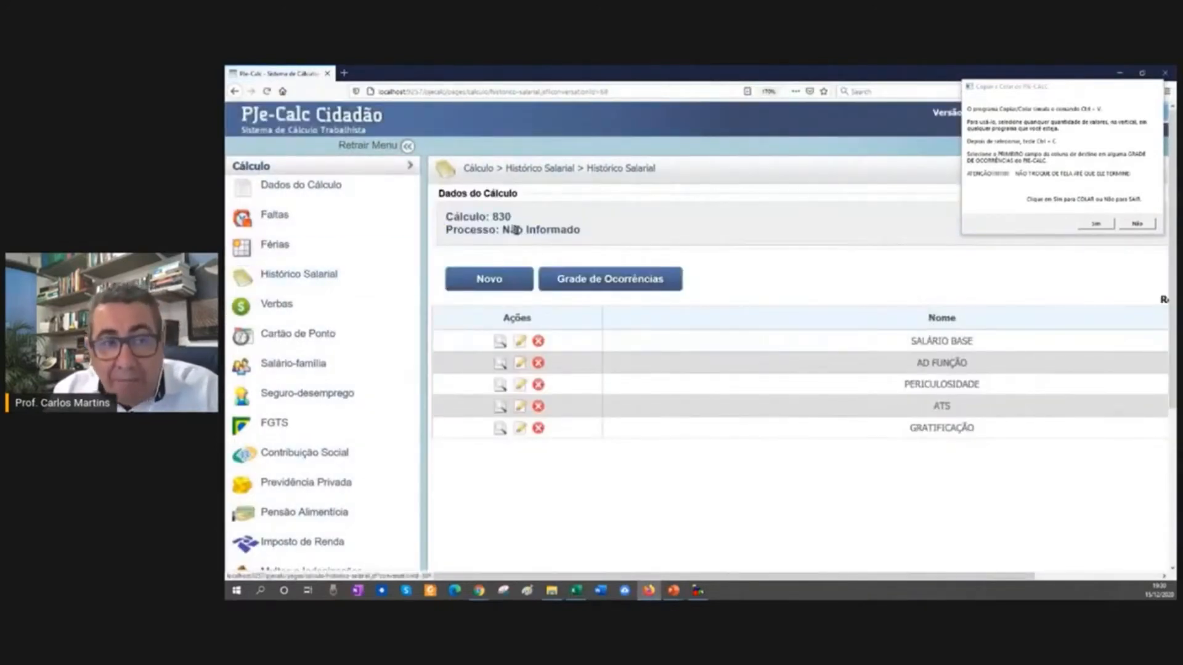
{"action": "left_click", "coordinate": [564, 286]}
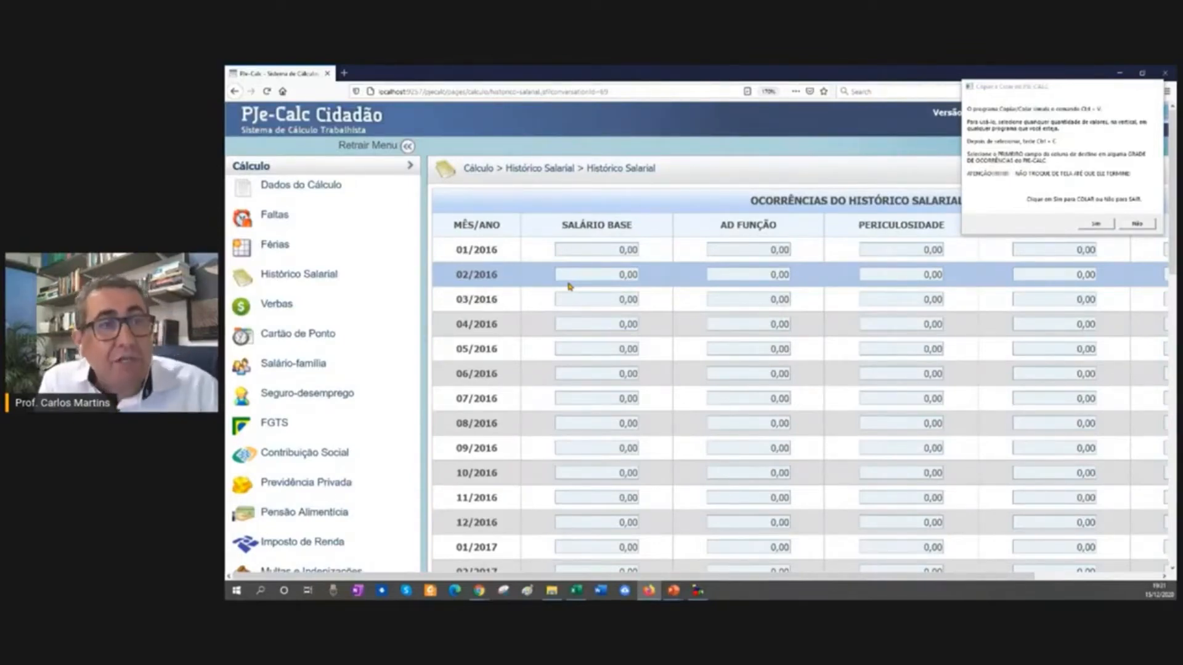
{"action": "left_click", "coordinate": [596, 250]}
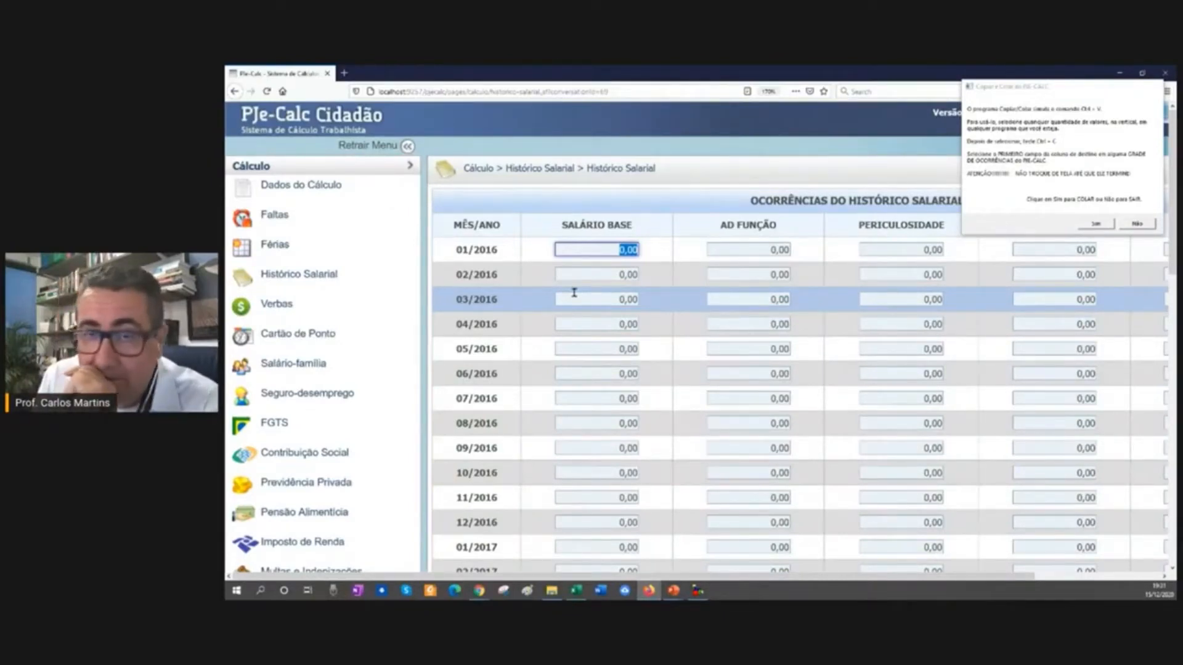
Try to paste the copied Salário Base values from 01/2016 with the Copiar e Colar helper and check the filled column
{"action": "left_click_drag", "start_coordinate": [1068, 92], "coordinate": [956, 106]}
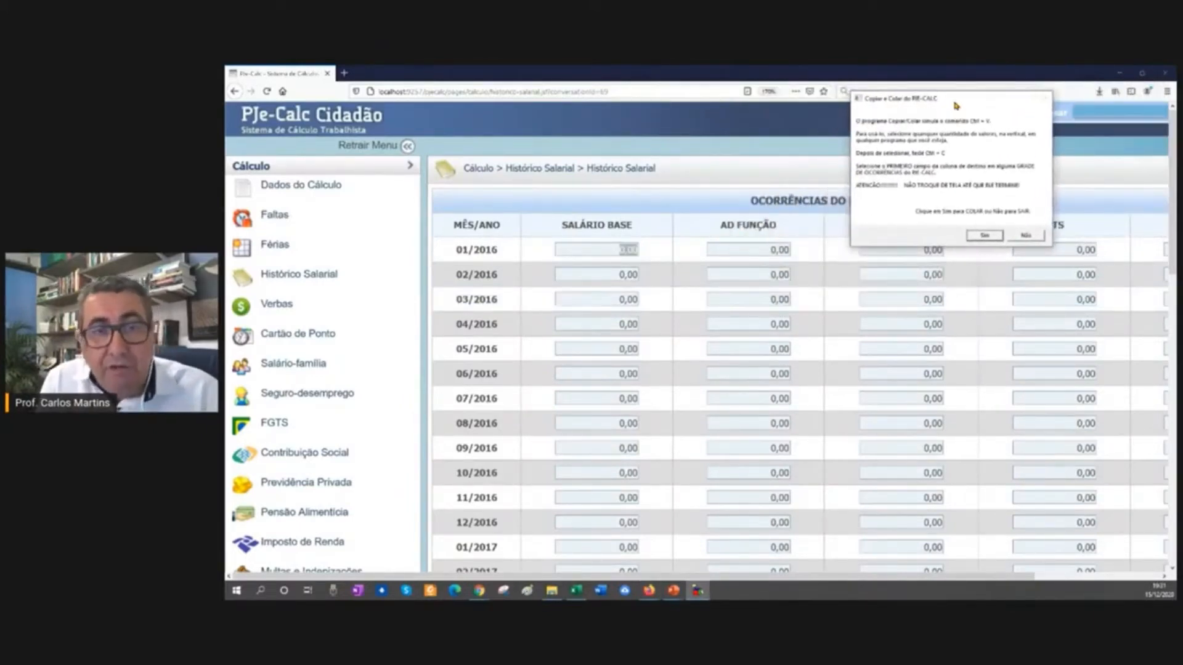
{"action": "left_click", "coordinate": [590, 253]}
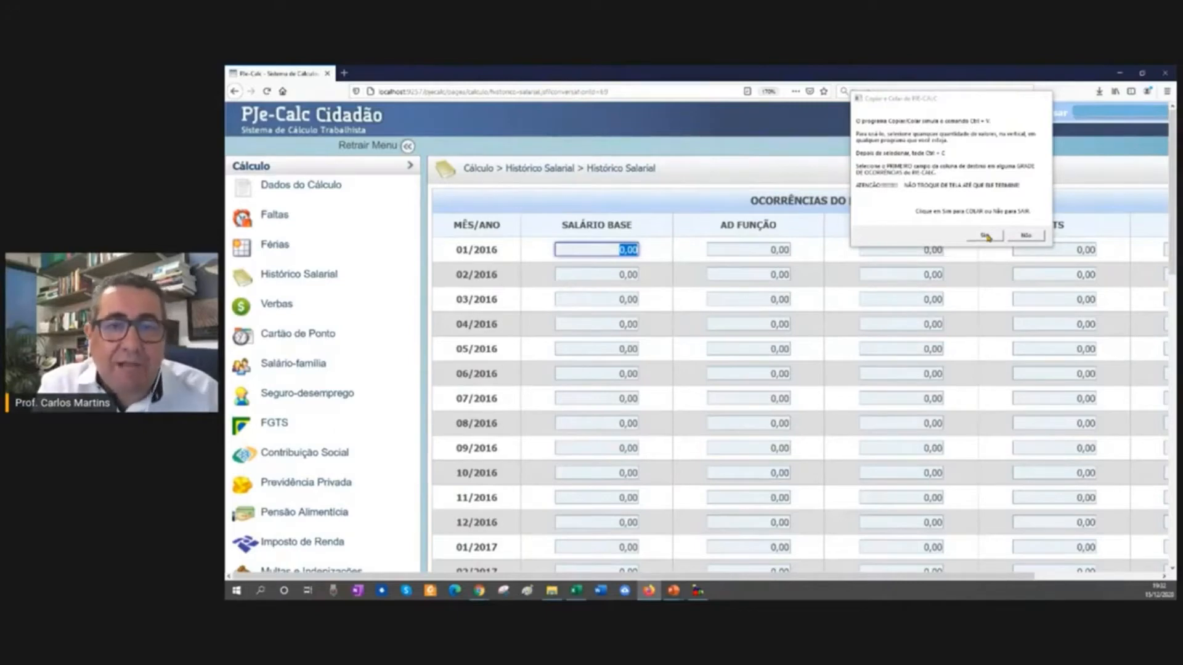
{"action": "left_click", "coordinate": [986, 236]}
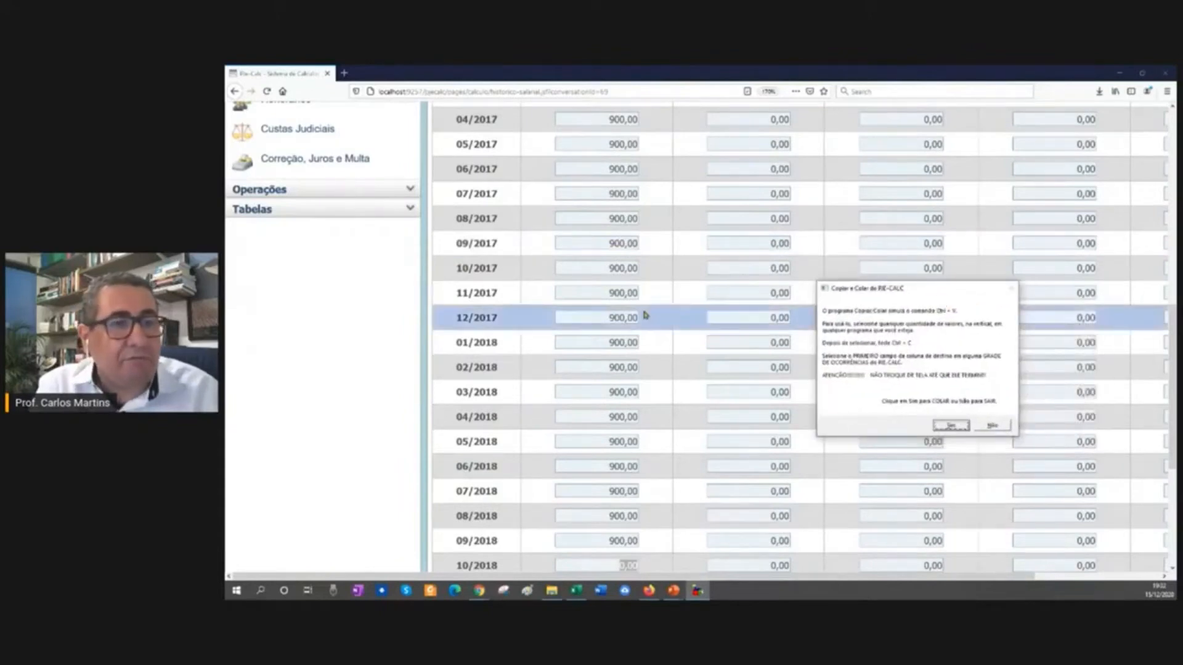
{"action": "scroll", "coordinate": [643, 315], "scroll_direction": "up", "scroll_amount": 5}
{"action": "scroll", "coordinate": [644, 315], "scroll_direction": "up", "scroll_amount": 2}
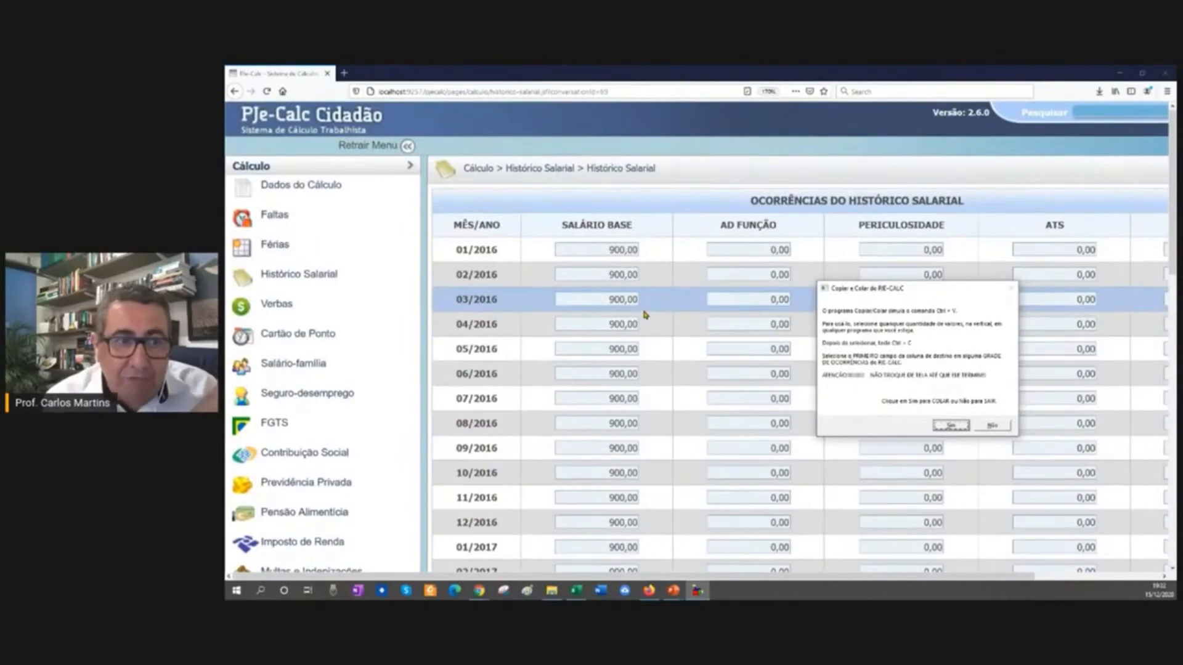
{"action": "scroll", "coordinate": [644, 315], "scroll_direction": "down", "scroll_amount": 10}
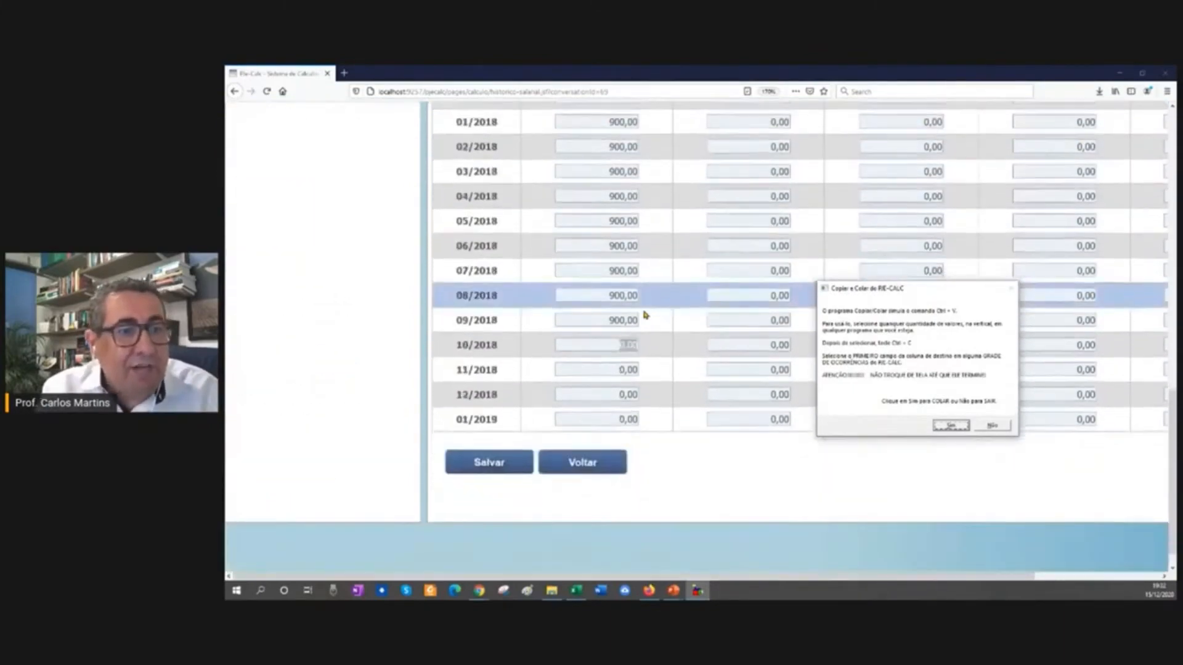
{"action": "scroll", "coordinate": [644, 315], "scroll_direction": "up", "scroll_amount": 10}
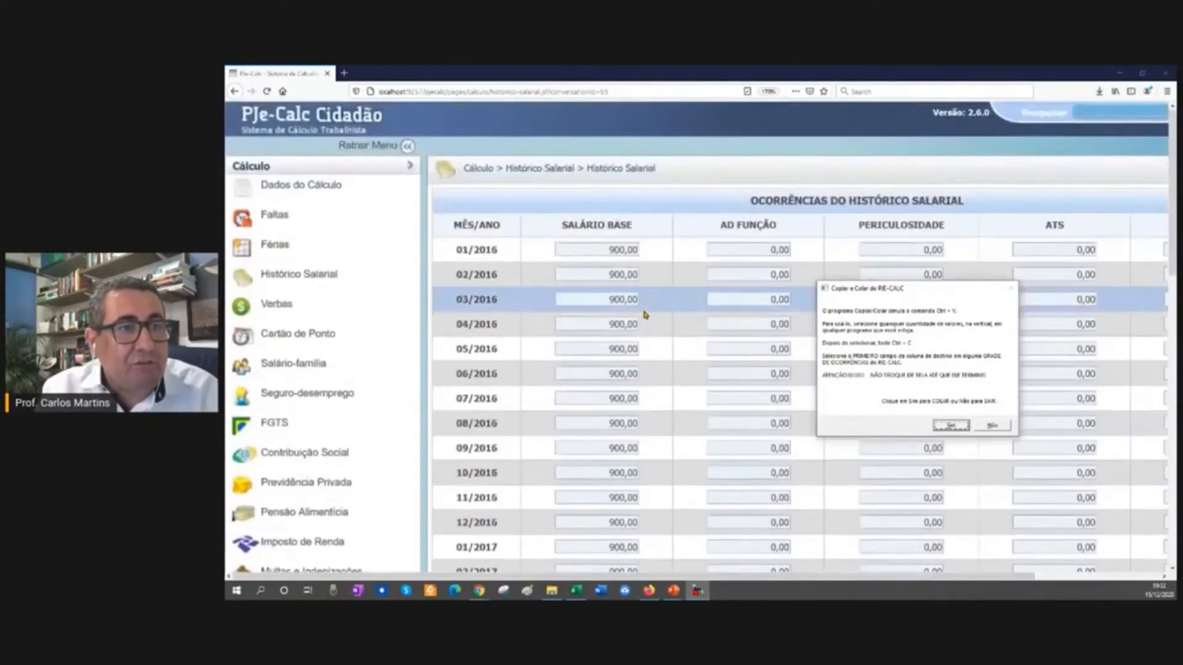
Paste the copied values down the SALÁRIO BASE column again from 01/2016 and save the occurrences grid
{"action": "left_click", "coordinate": [623, 249]}
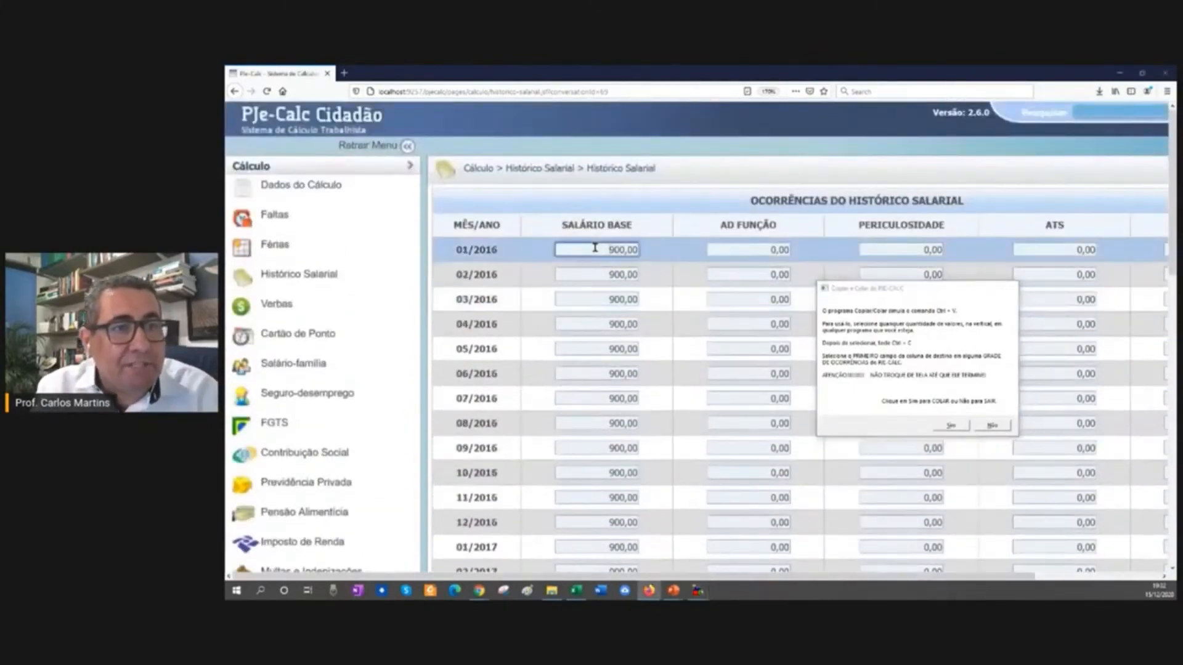
{"action": "left_click", "coordinate": [945, 427]}
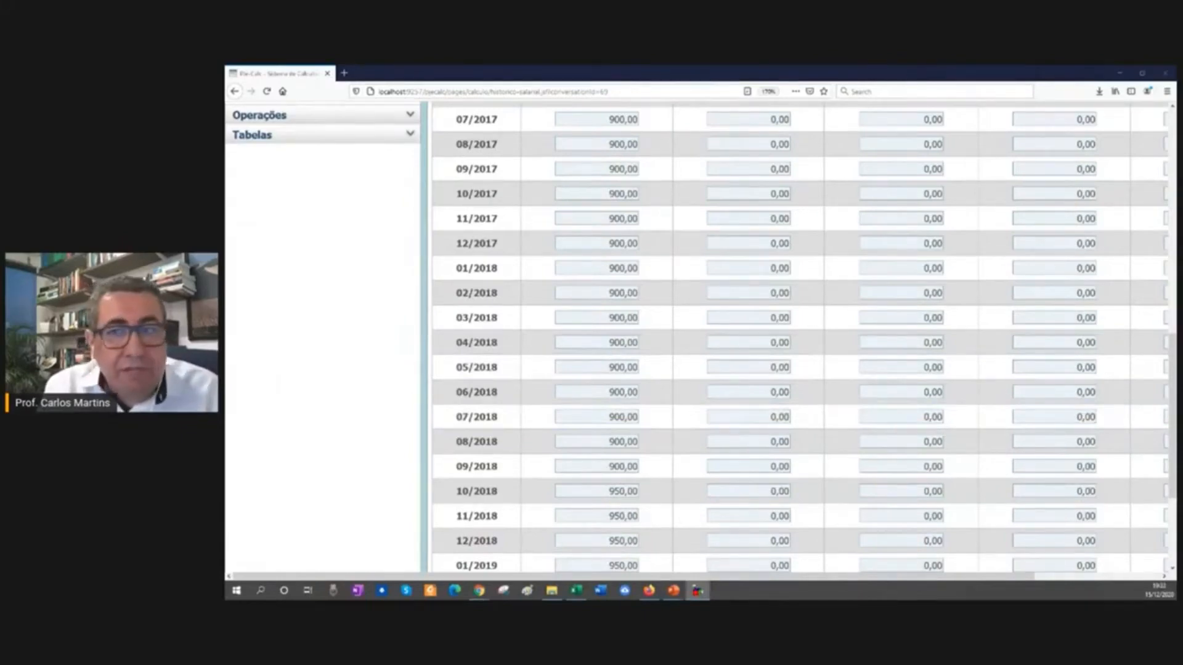
{"action": "left_click_drag", "start_coordinate": [674, 288], "coordinate": [626, 275]}
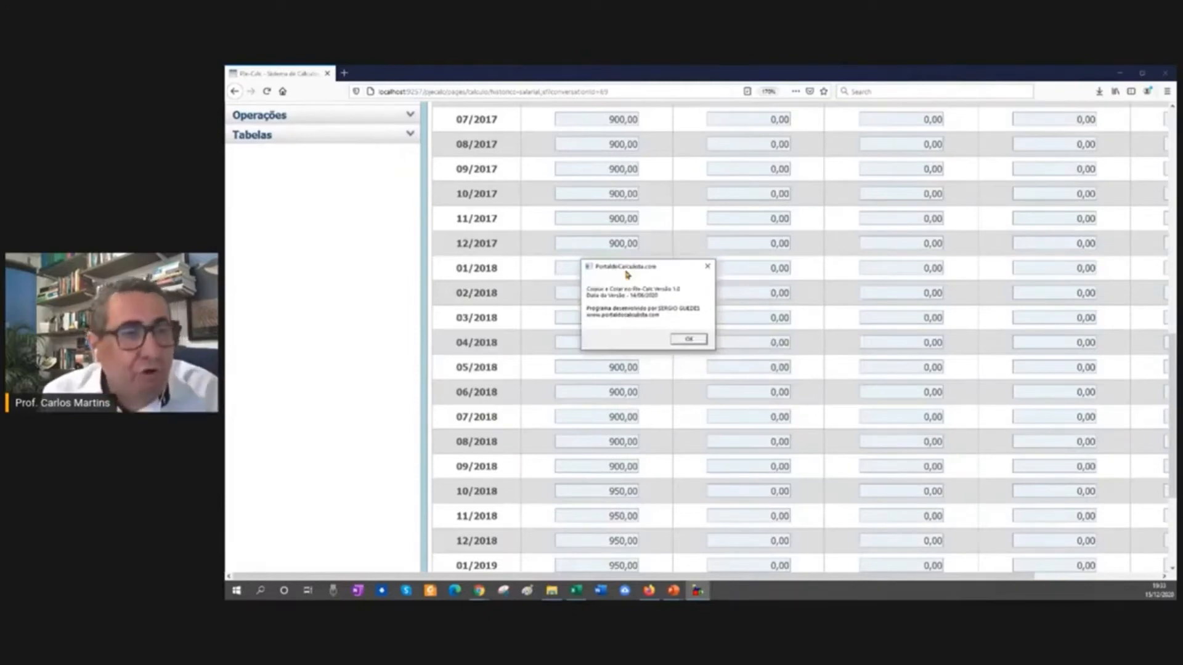
{"action": "left_click", "coordinate": [680, 341]}
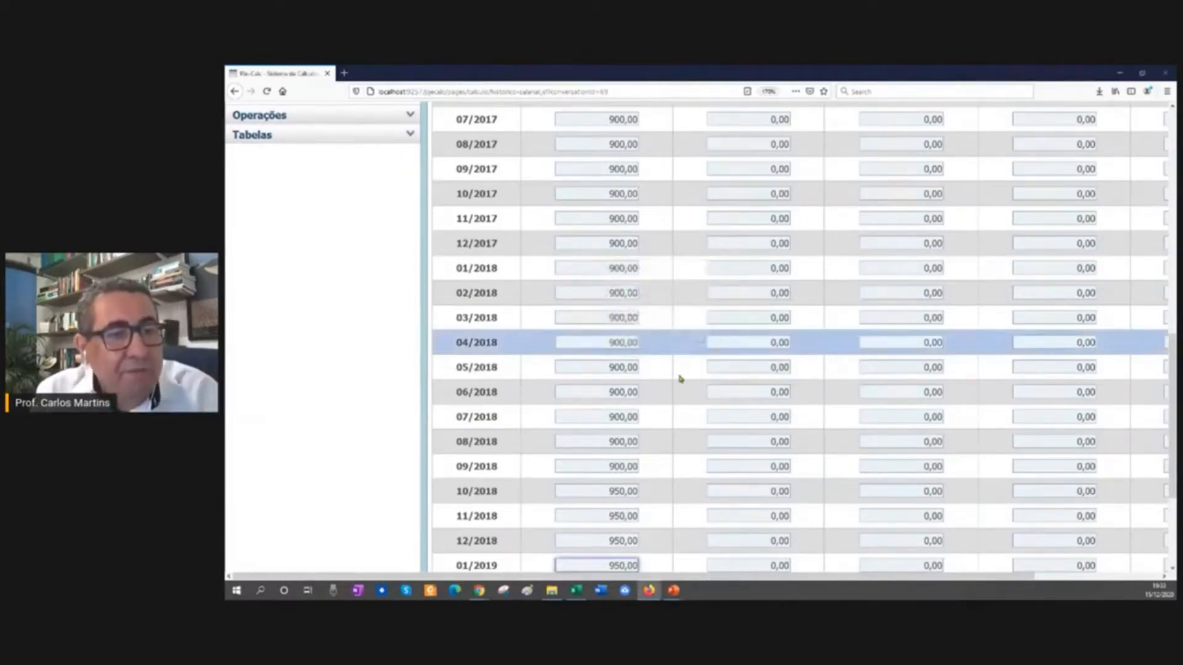
{"action": "scroll", "coordinate": [597, 478], "scroll_direction": "down", "scroll_amount": 3}
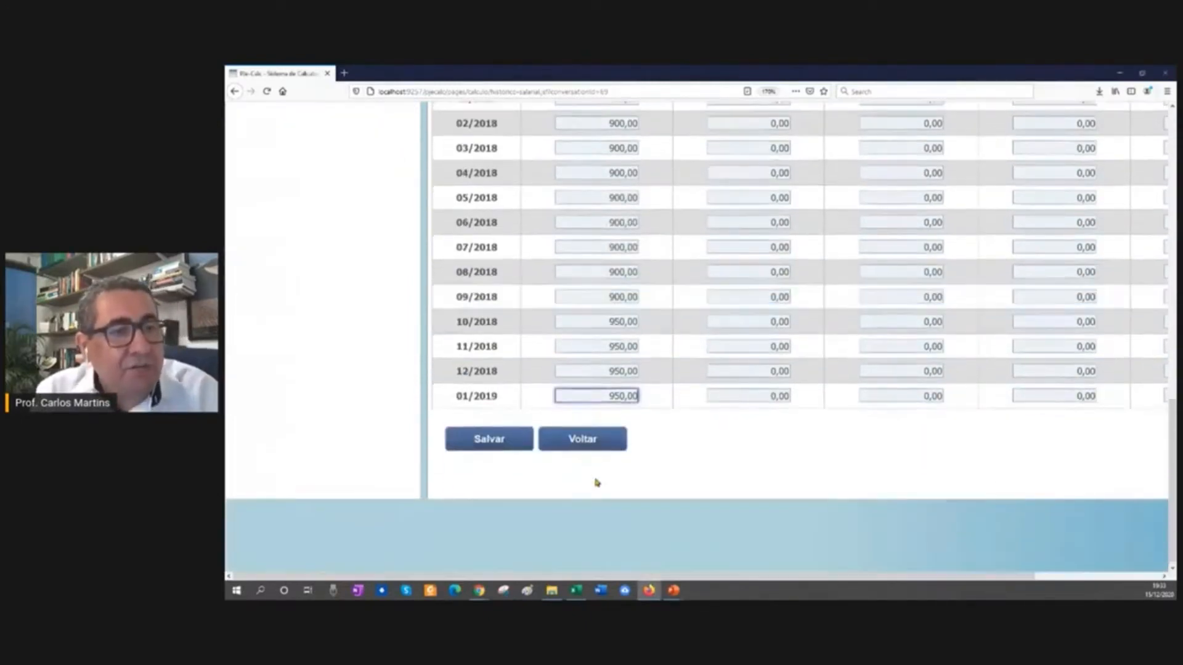
{"action": "left_click", "coordinate": [481, 434]}
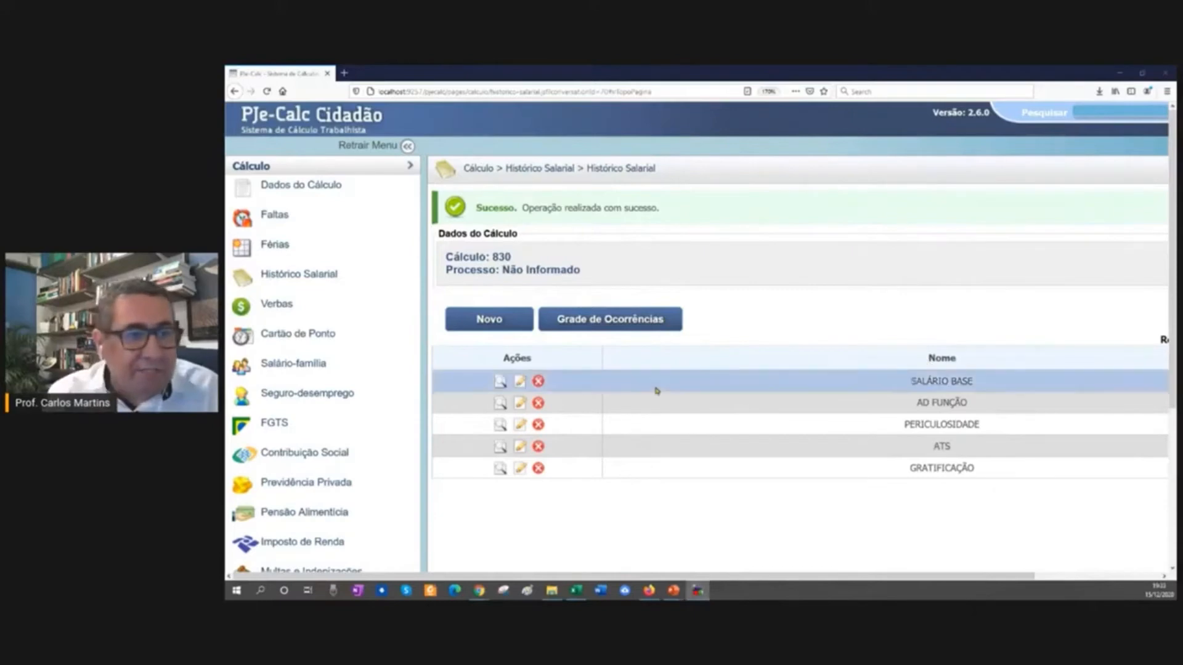
Reopen the occurrences grid and check the saved SALÁRIO BASE column from 01/2016 to 01/2019
{"action": "left_click", "coordinate": [584, 319]}
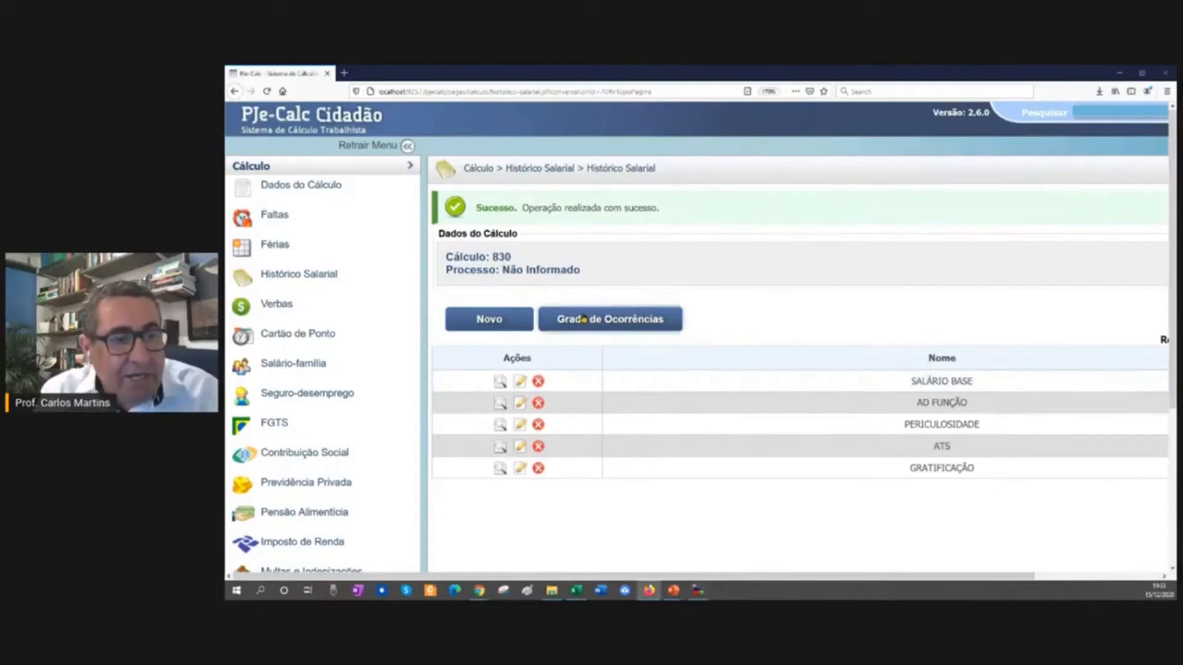
{"action": "scroll", "coordinate": [635, 363], "scroll_direction": "down", "scroll_amount": 3}
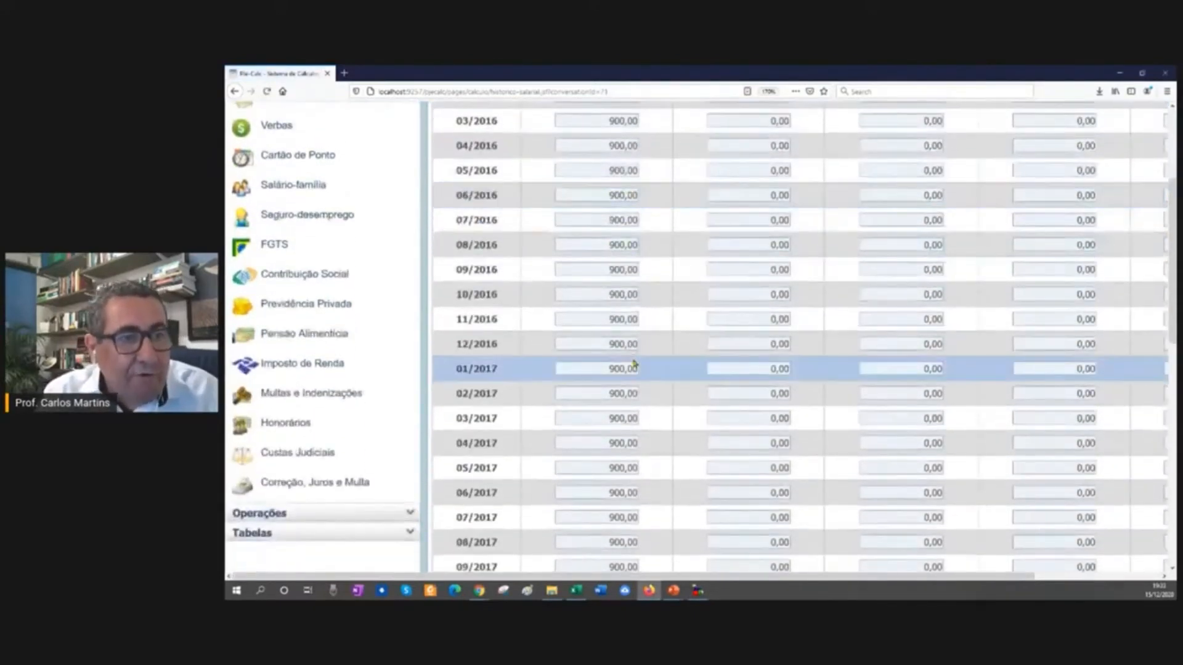
{"action": "scroll", "coordinate": [635, 365], "scroll_direction": "up", "scroll_amount": 3}
{"action": "scroll", "coordinate": [635, 365], "scroll_direction": "down", "scroll_amount": 10}
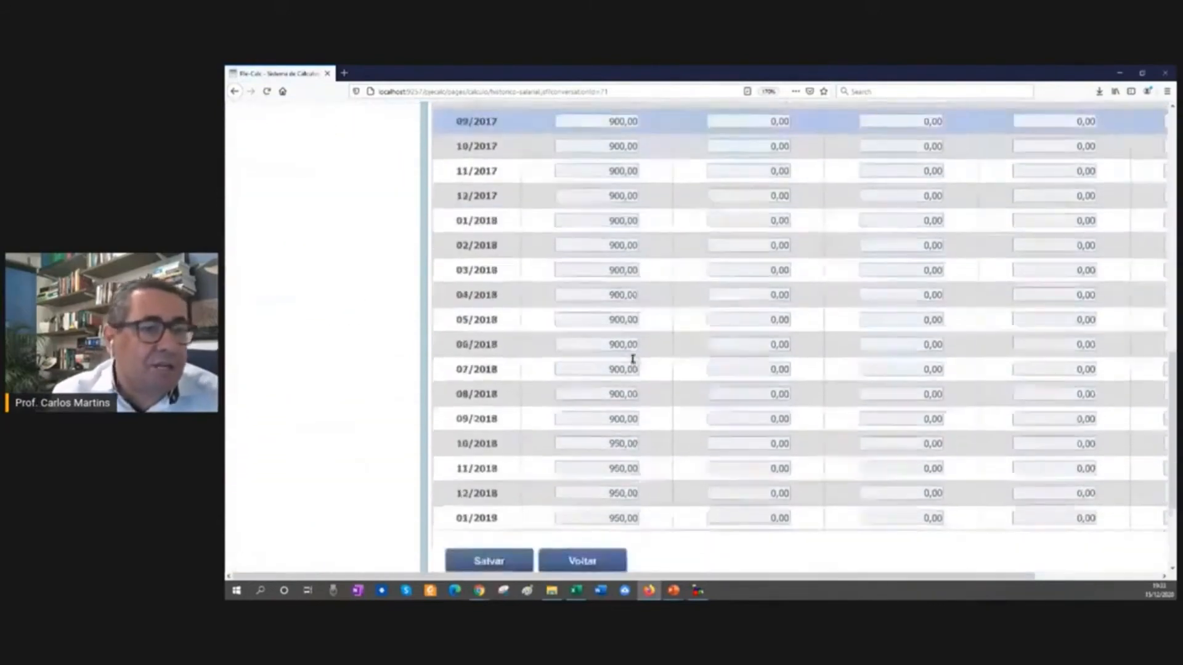
{"action": "scroll", "coordinate": [634, 365], "scroll_direction": "up", "scroll_amount": 10}
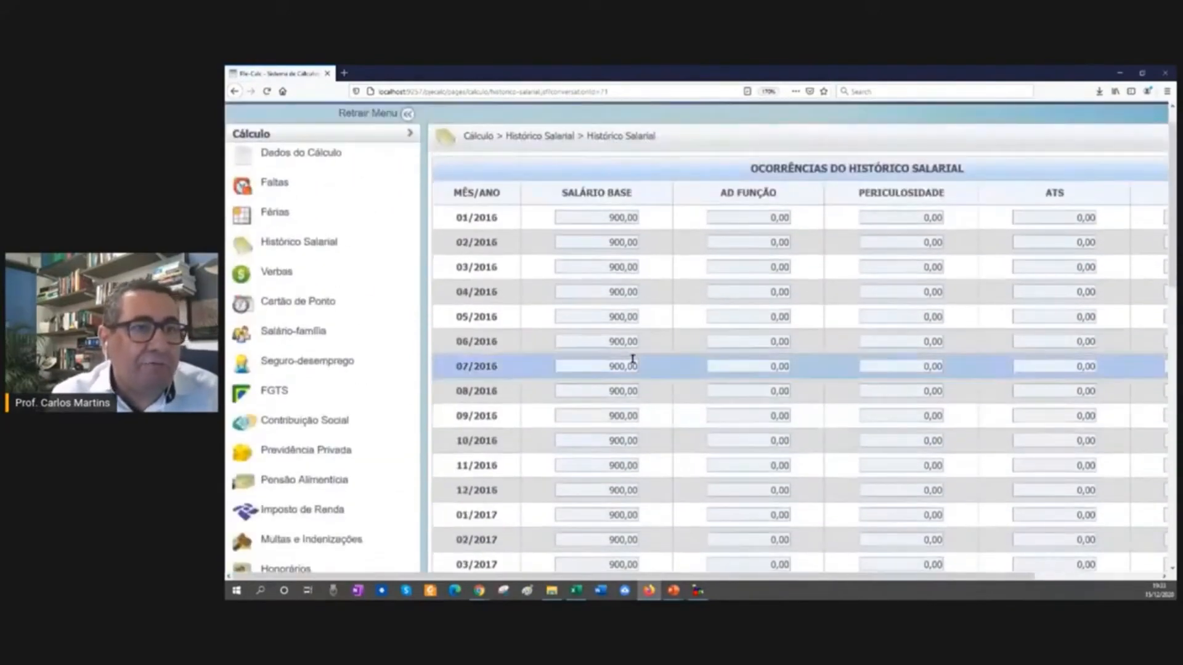
Bring up the Copiar e Colar helper, place it clear of the grid's value columns, and switch to the Excel workbook
{"action": "left_click", "coordinate": [698, 591]}
{"action": "left_click_drag", "start_coordinate": [562, 241], "coordinate": [336, 80]}
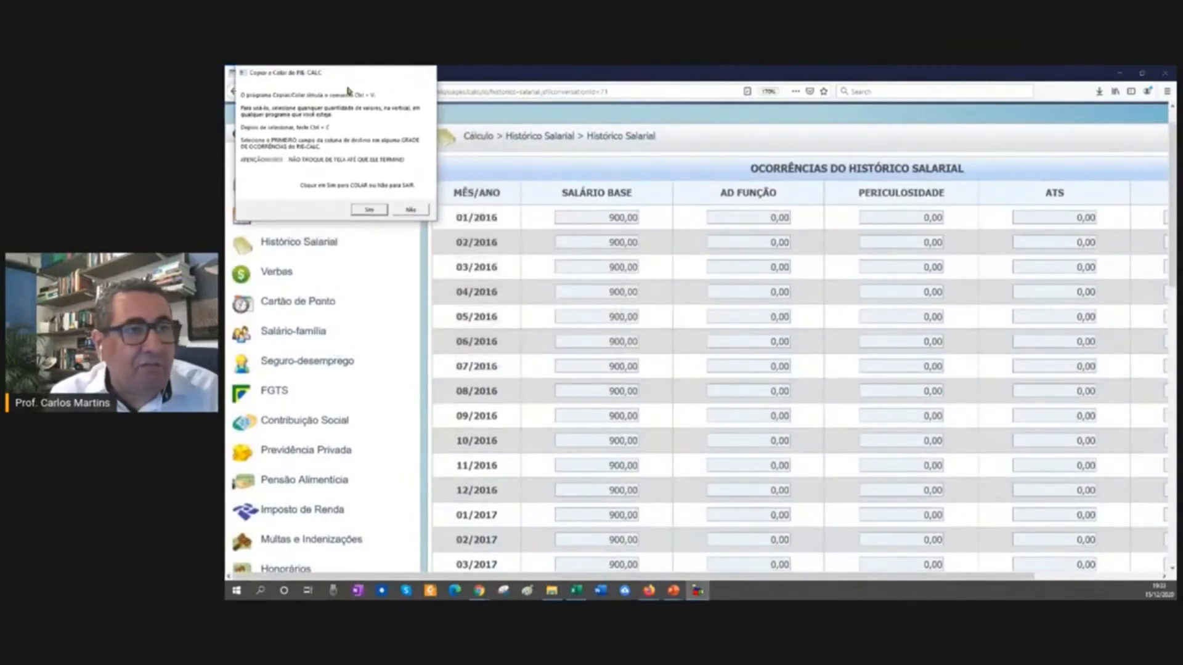
{"action": "key", "text": "alt+Tab"}
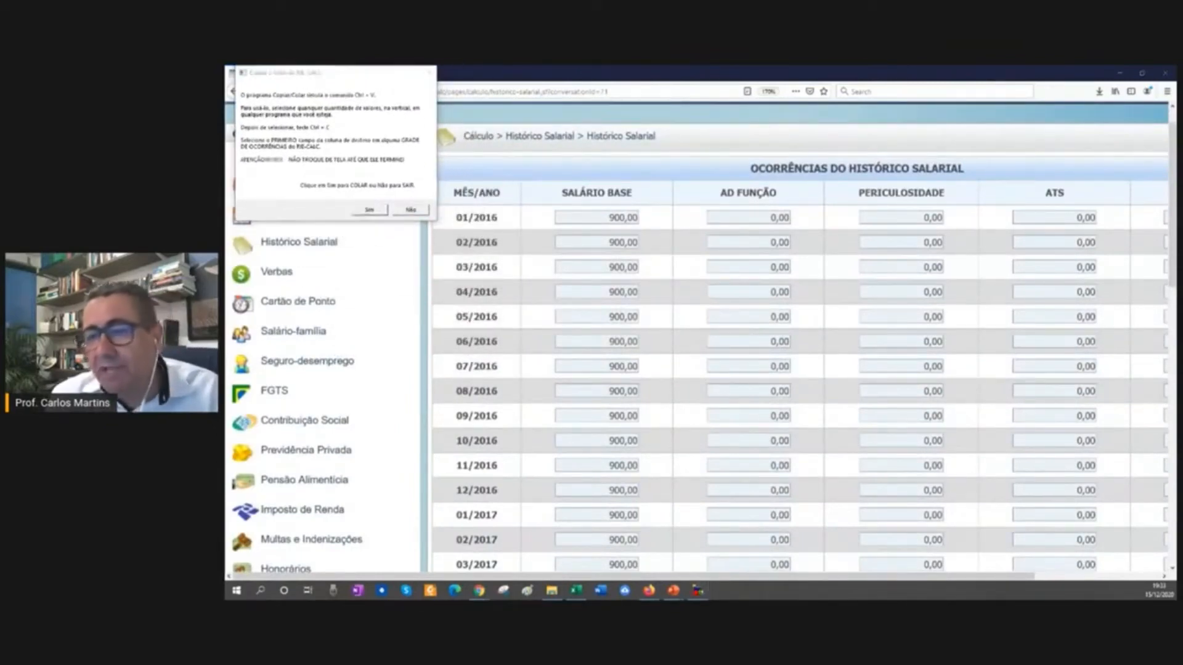
{"action": "key", "text": "alt+Tab"}
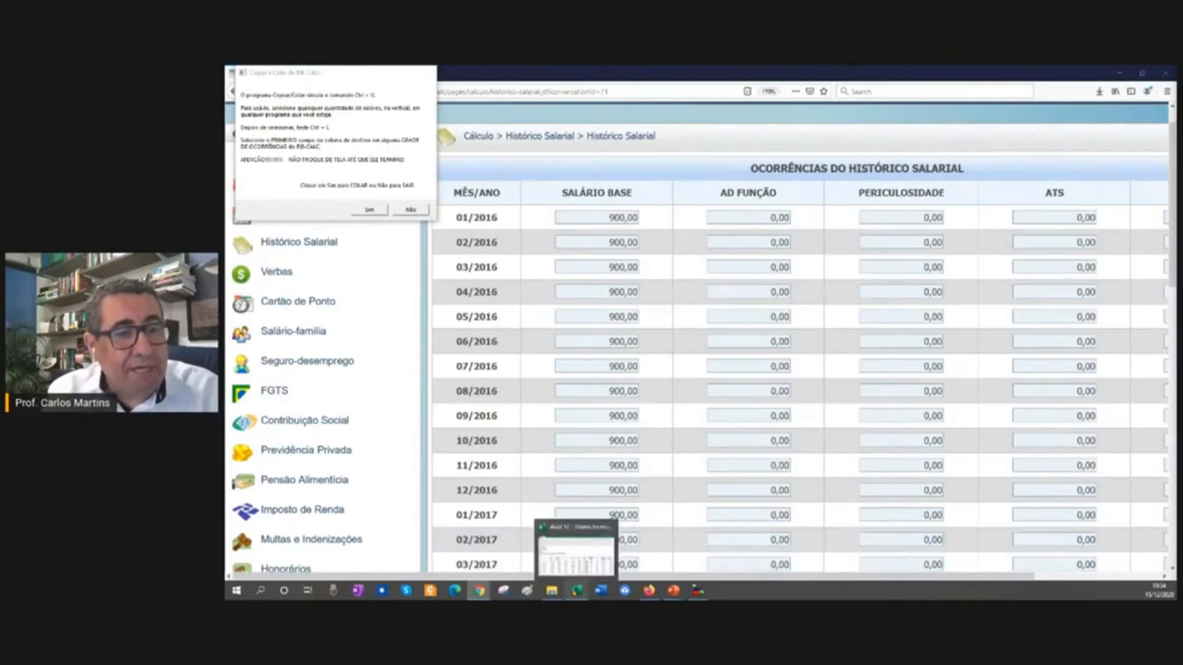
{"action": "left_click", "coordinate": [576, 590]}
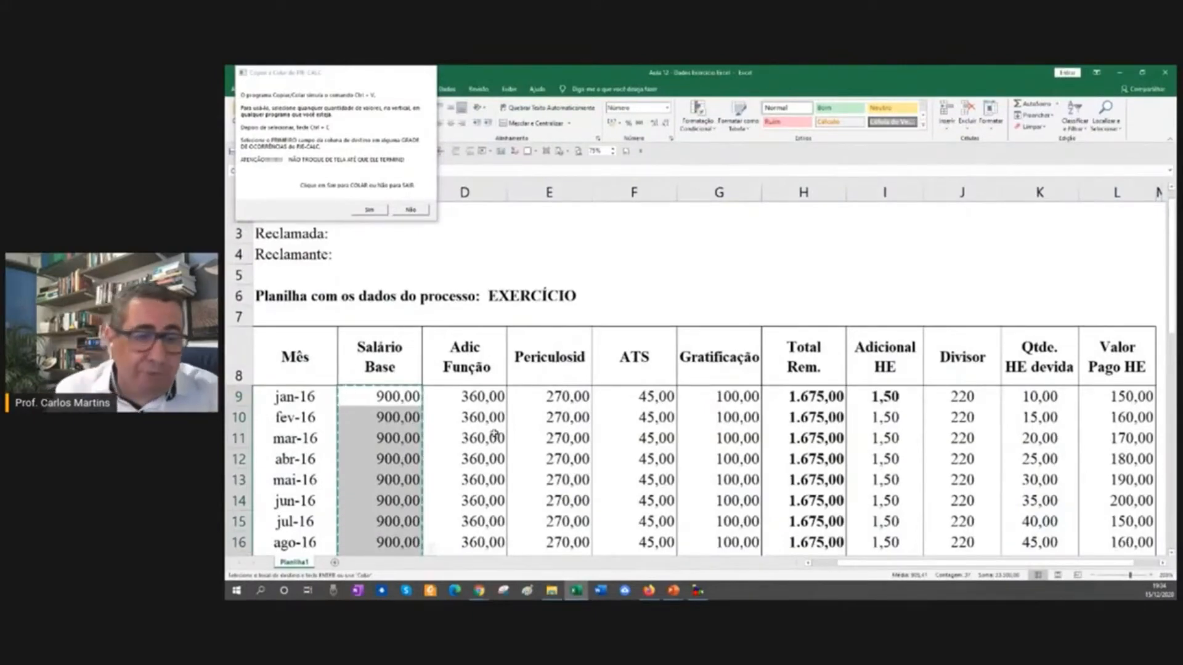
Copy the Adic Função values from jan-16 in D9 through jan-19 in D45
{"action": "left_click", "coordinate": [450, 398]}
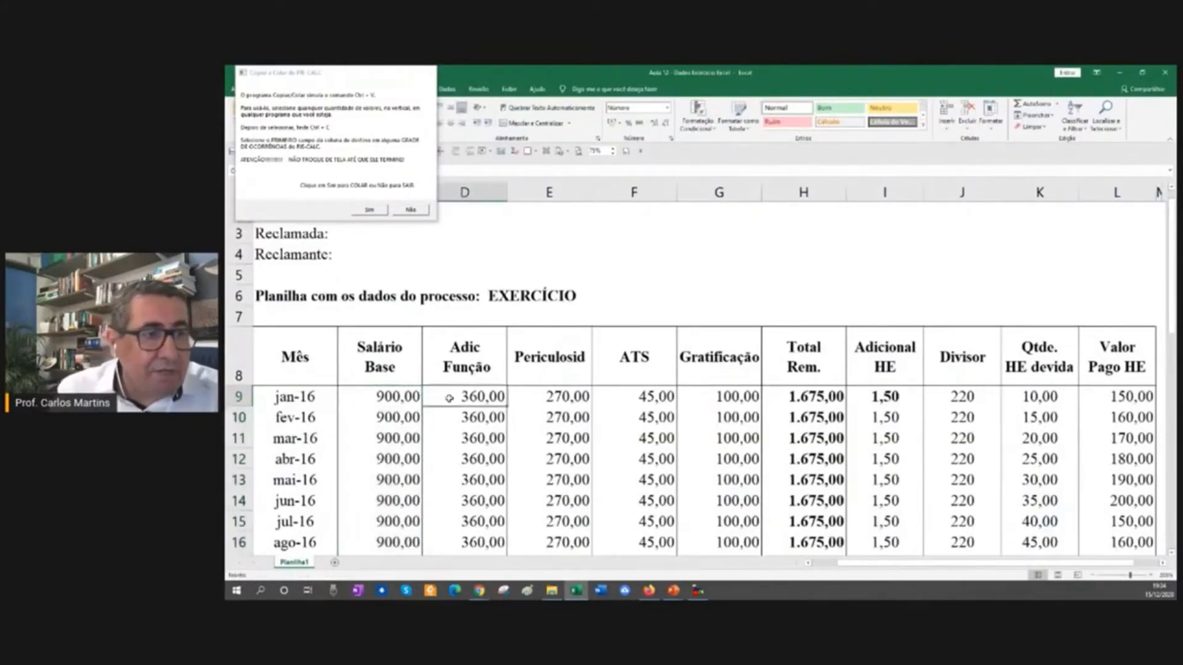
{"action": "key", "text": "shift+Down"}
{"action": "key", "text": "shift+Down"}
{"action": "key", "text": "shift+Down"}
{"action": "key", "text": "shift+Down"}
{"action": "key", "text": "shift+Down"}
{"action": "key", "text": "shift+Down"}
{"action": "key", "text": "shift+Down"}
{"action": "key", "text": "shift+Down"}
{"action": "key", "text": "shift+Down"}
{"action": "key", "text": "shift+Down"}
{"action": "key", "text": "shift+Down"}
{"action": "key", "text": "shift+Down"}
{"action": "key", "text": "shift+Down"}
{"action": "key", "text": "shift+Down"}
{"action": "key", "text": "shift+Down"}
{"action": "key", "text": "shift+Down"}
{"action": "key", "text": "shift+Down"}
{"action": "key", "text": "shift+Down"}
{"action": "key", "text": "shift+Down"}
{"action": "key", "text": "shift+Down"}
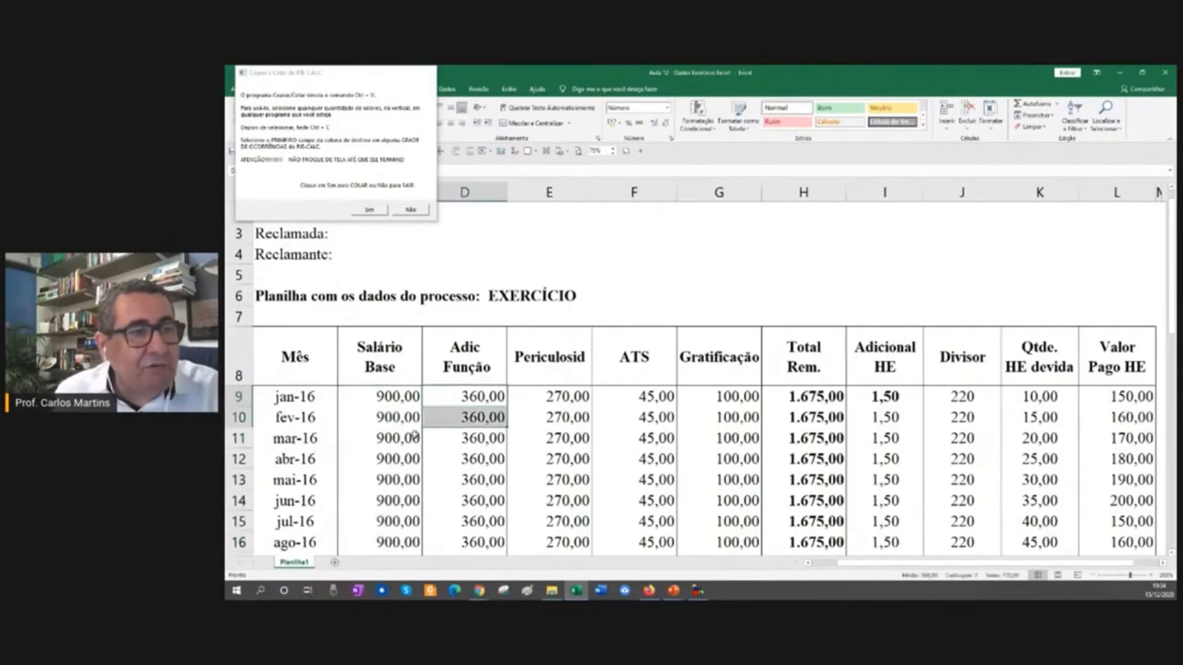
{"action": "key", "text": "shift+Down"}
{"action": "key", "text": "shift+Down"}
{"action": "key", "text": "shift+Down"}
{"action": "key", "text": "shift+Down"}
{"action": "key", "text": "shift+Down"}
{"action": "key", "text": "shift+Down"}
{"action": "key", "text": "shift+Down"}
{"action": "key", "text": "shift+Down"}
{"action": "key", "text": "shift+Down"}
{"action": "key", "text": "shift+Down"}
{"action": "key", "text": "shift+Down"}
{"action": "key", "text": "shift+Down"}
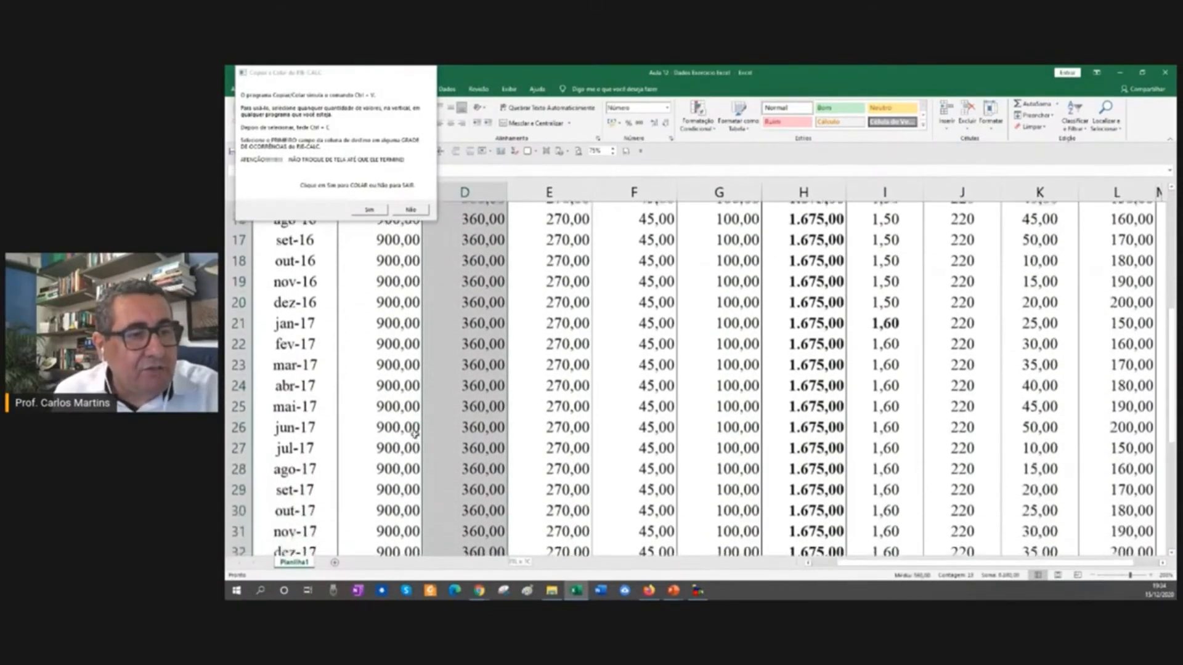
{"action": "key", "text": "shift+Down"}
{"action": "key", "text": "shift+Down"}
{"action": "key", "text": "shift+Down"}
{"action": "key", "text": "shift+Down"}
{"action": "key", "text": "shift+Down"}
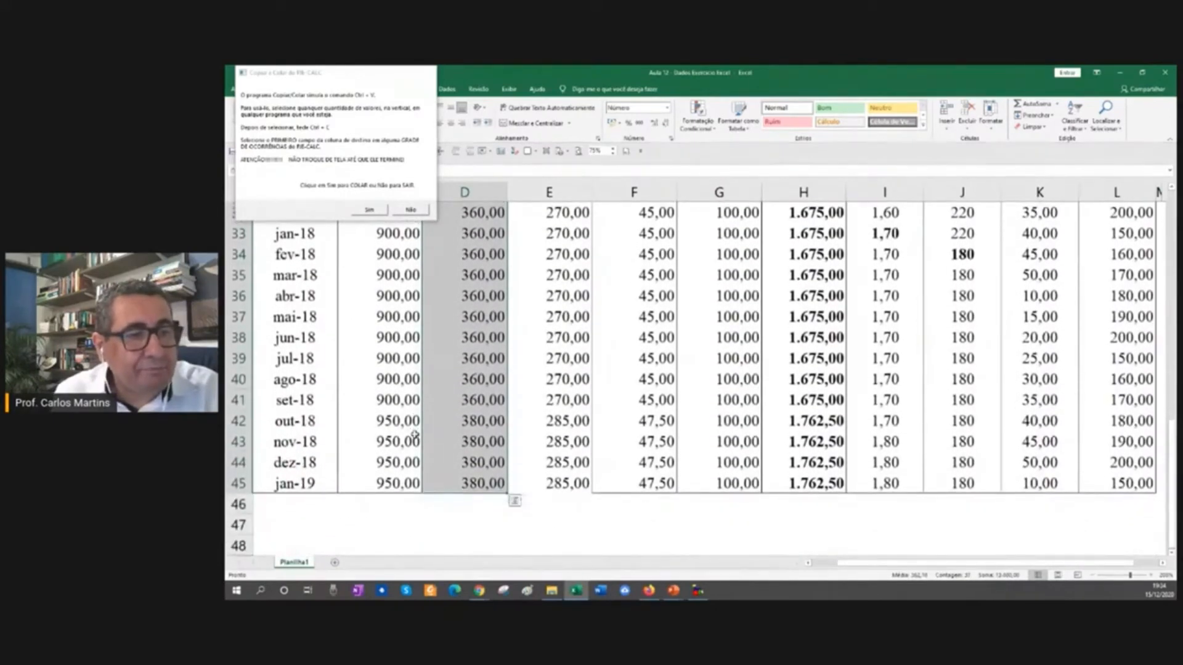
{"action": "key", "text": "ctrl+c"}
{"action": "scroll", "coordinate": [533, 466], "scroll_direction": "up", "scroll_amount": 9}
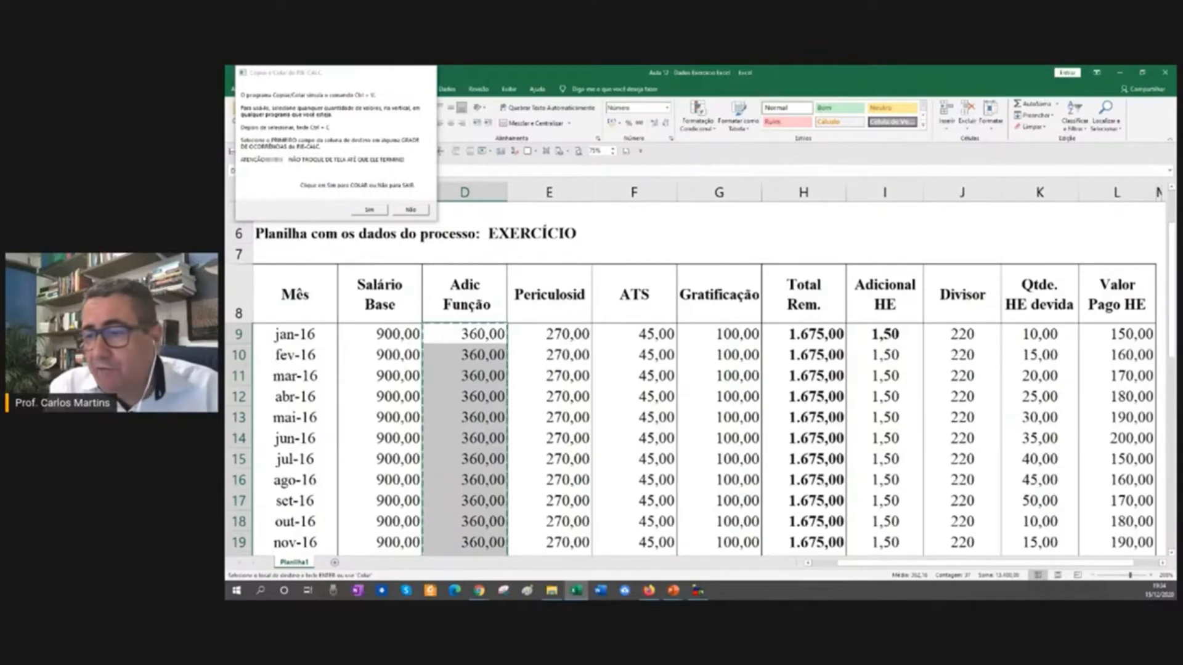
Switch to PJe-Calc and paste the copied Adic Função values down the AD FUNÇÃO column from 01/2016 with the Copiar e Colar helper
{"action": "key", "text": "alt+Tab"}
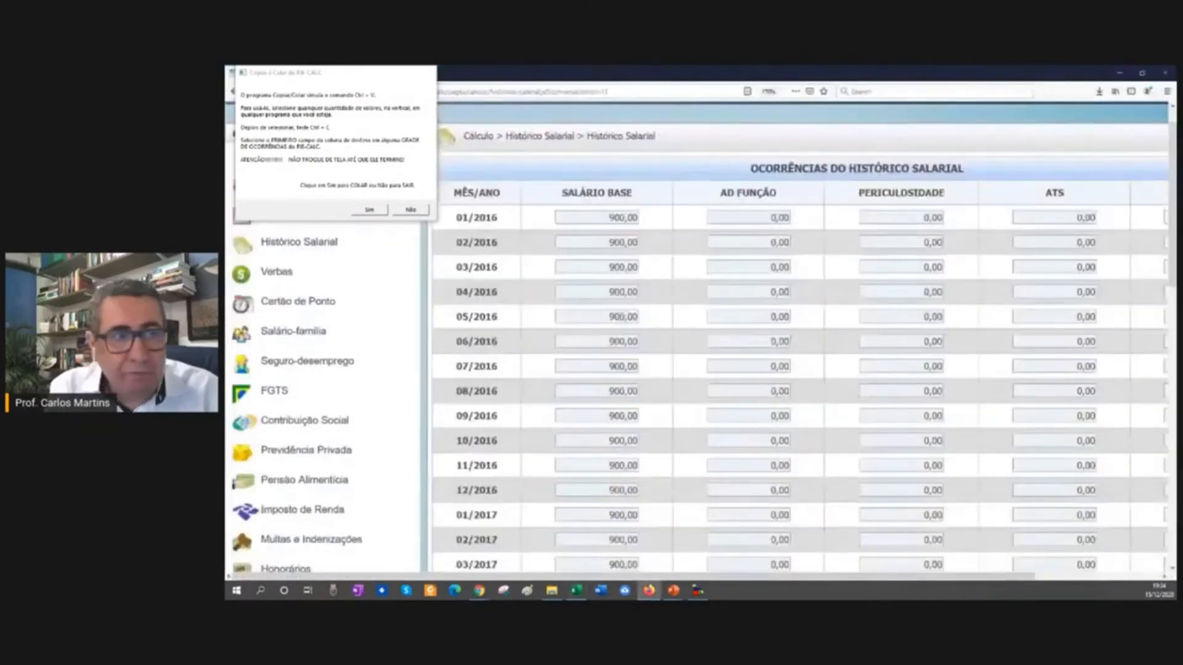
{"action": "left_click", "coordinate": [746, 218]}
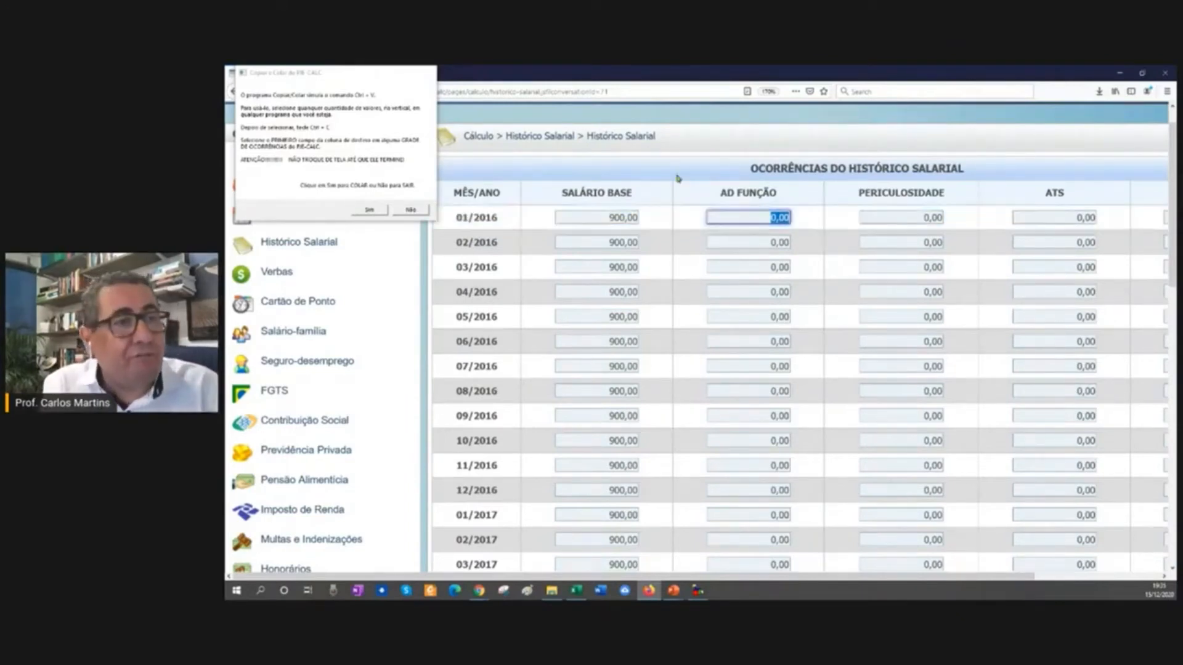
{"action": "left_click", "coordinate": [368, 210]}
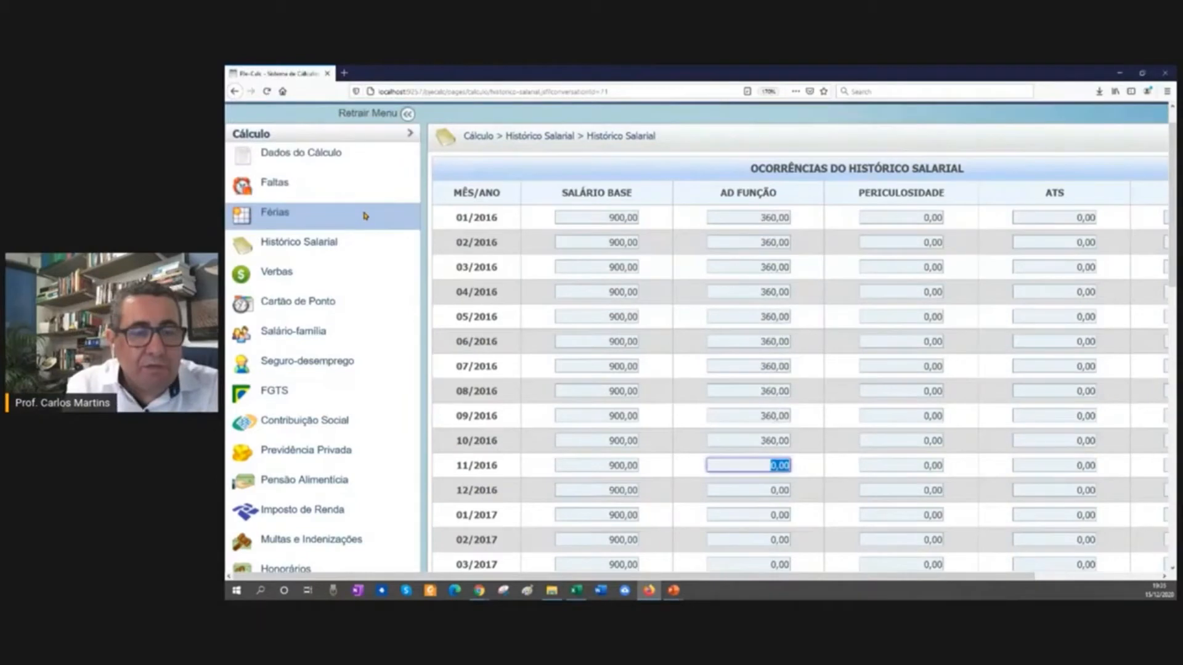
{"action": "type", "text": "36000"}
{"action": "key", "text": "Tab"}
{"action": "type", "text": "36000"}
{"action": "key", "text": "Tab"}
{"action": "type", "text": "36000"}
{"action": "key", "text": "Tab"}
{"action": "type", "text": "3600"}
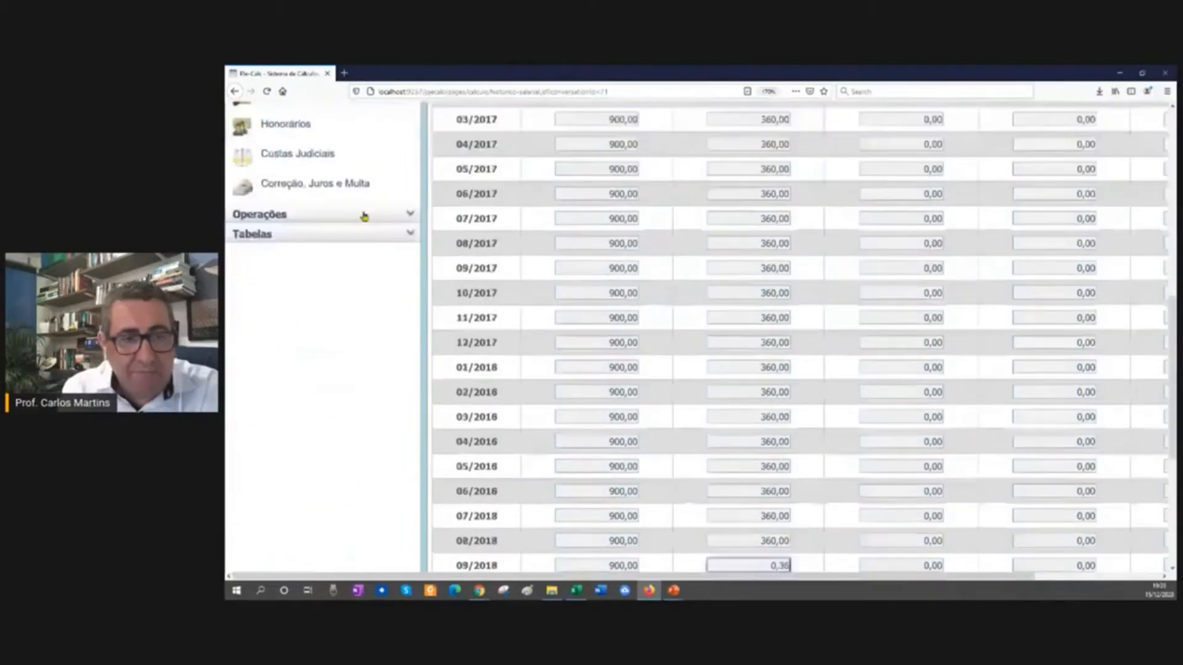
{"action": "type", "text": "000"}
{"action": "scroll", "coordinate": [364, 215], "scroll_direction": "down", "scroll_amount": 3}
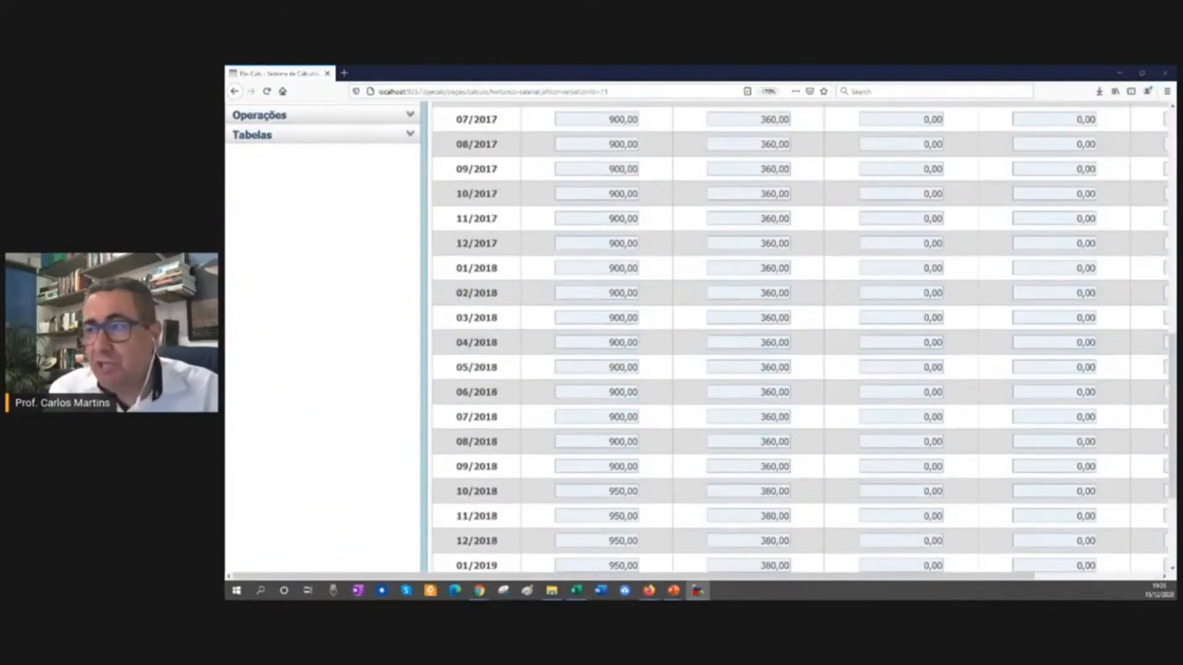
{"action": "left_click_drag", "start_coordinate": [657, 272], "coordinate": [383, 245]}
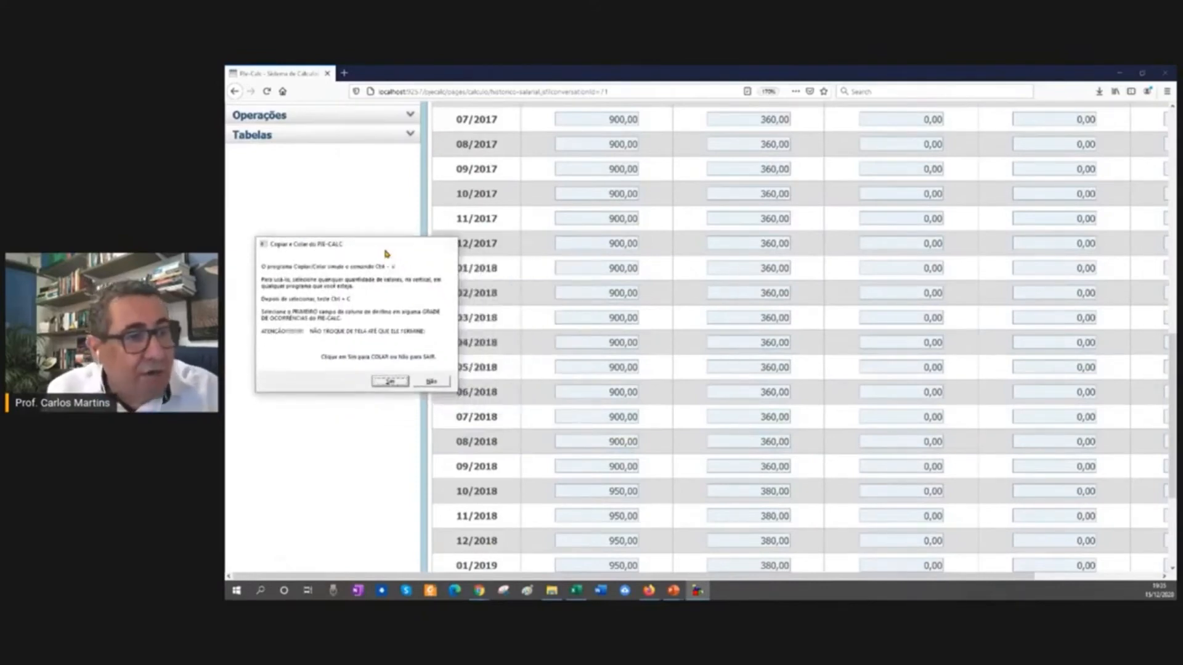
Save the occurrences grid with the pasted AD FUNÇÃO values
{"action": "scroll", "coordinate": [573, 358], "scroll_direction": "down", "scroll_amount": 5}
{"action": "left_click", "coordinate": [519, 455]}
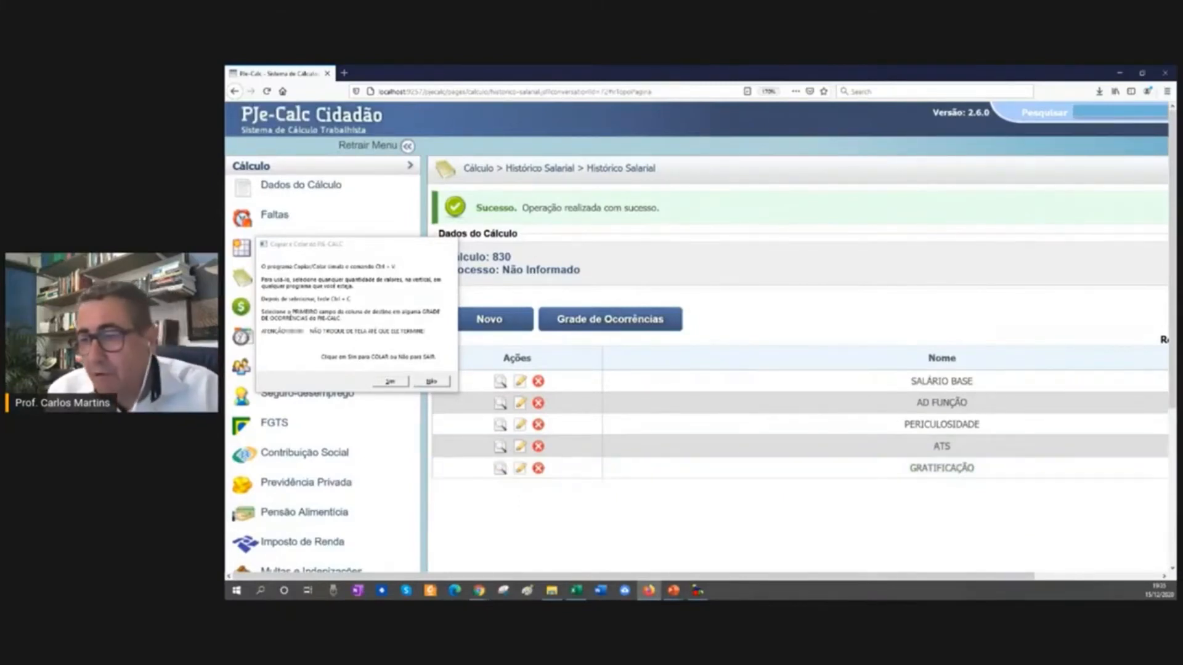
Switch to the Excel workbook and close it, saving its changes
{"action": "key", "text": "alt+Tab"}
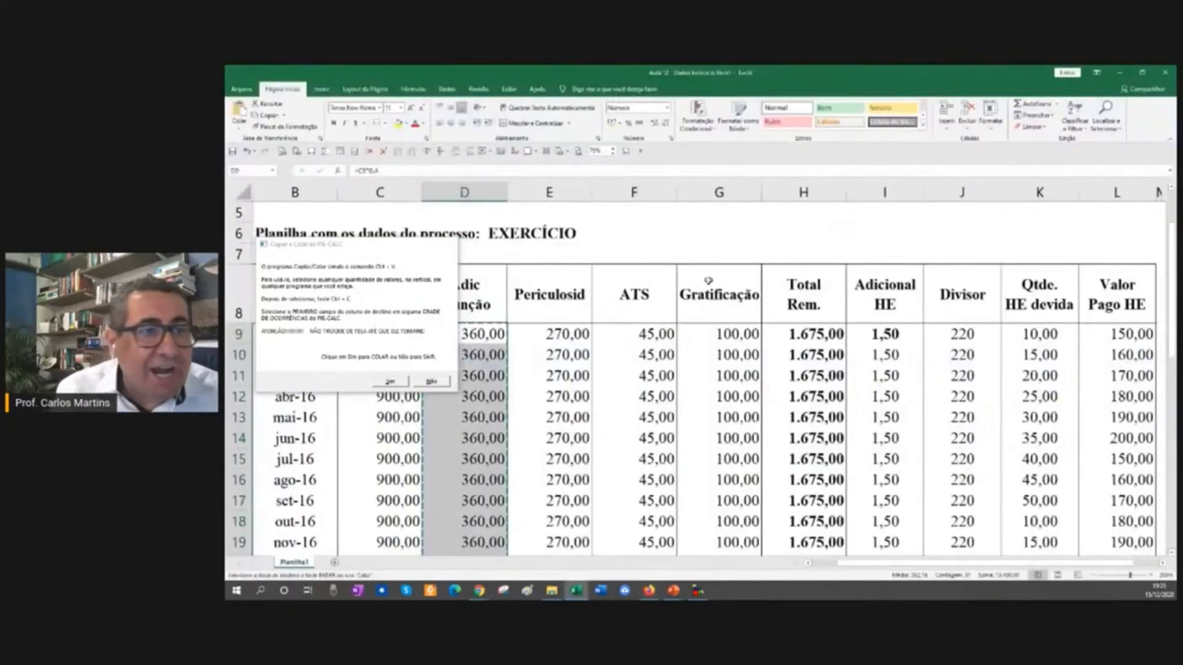
{"action": "left_click", "coordinate": [607, 300]}
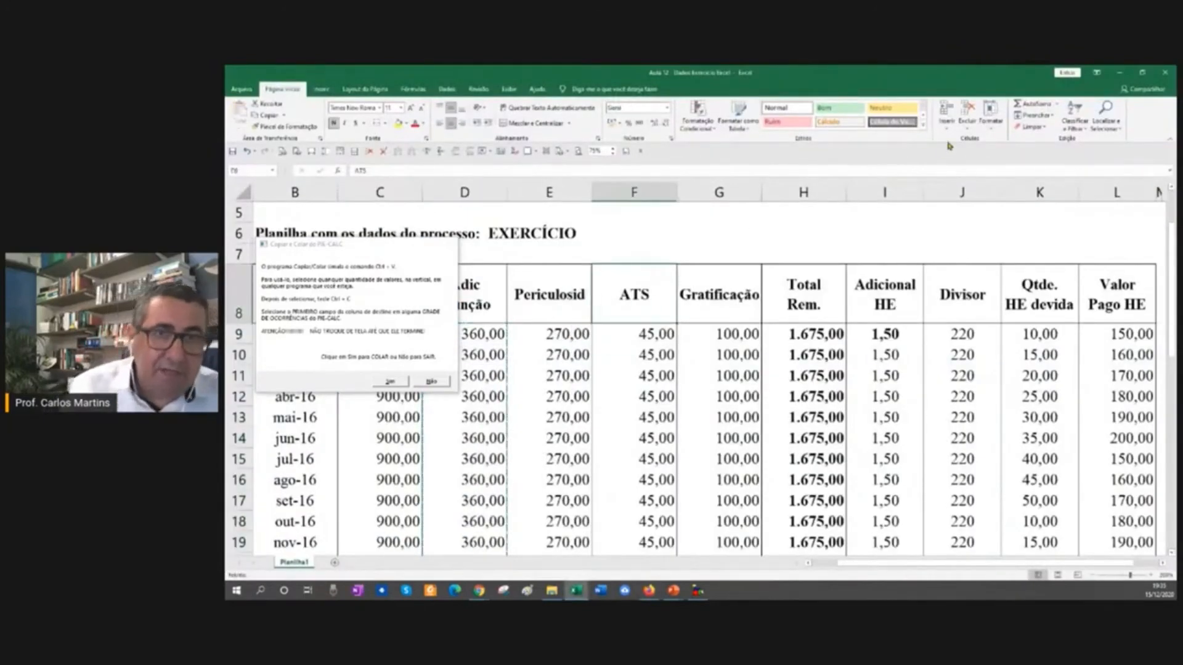
{"action": "left_click", "coordinate": [1165, 72]}
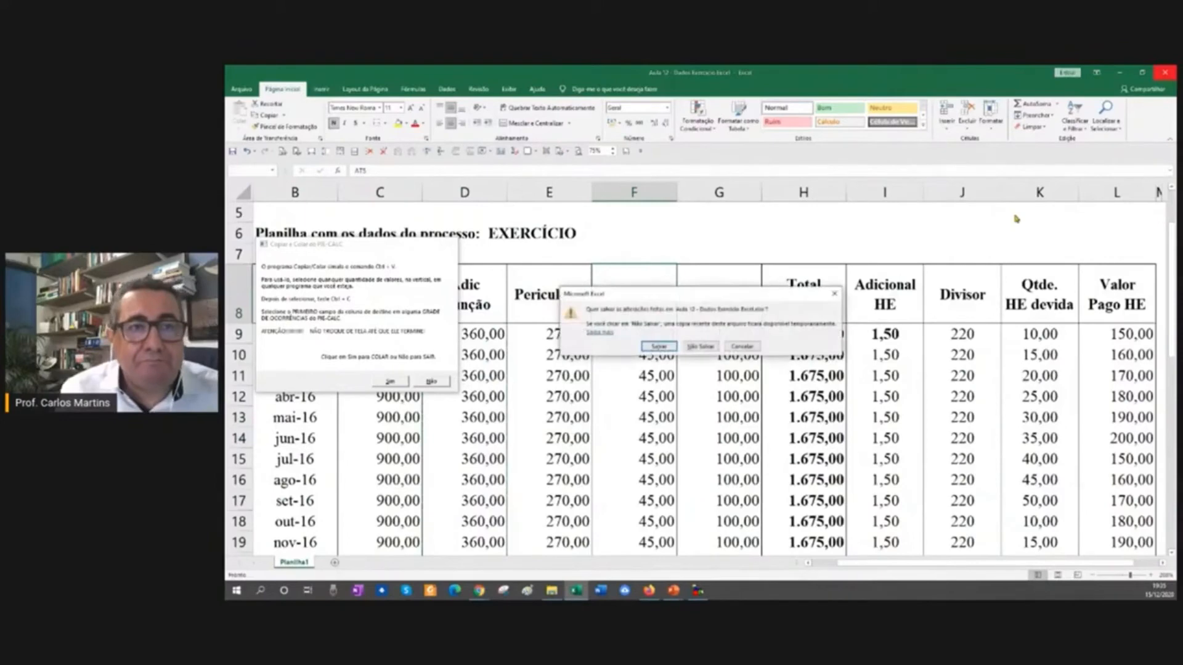
{"action": "left_click", "coordinate": [658, 347]}
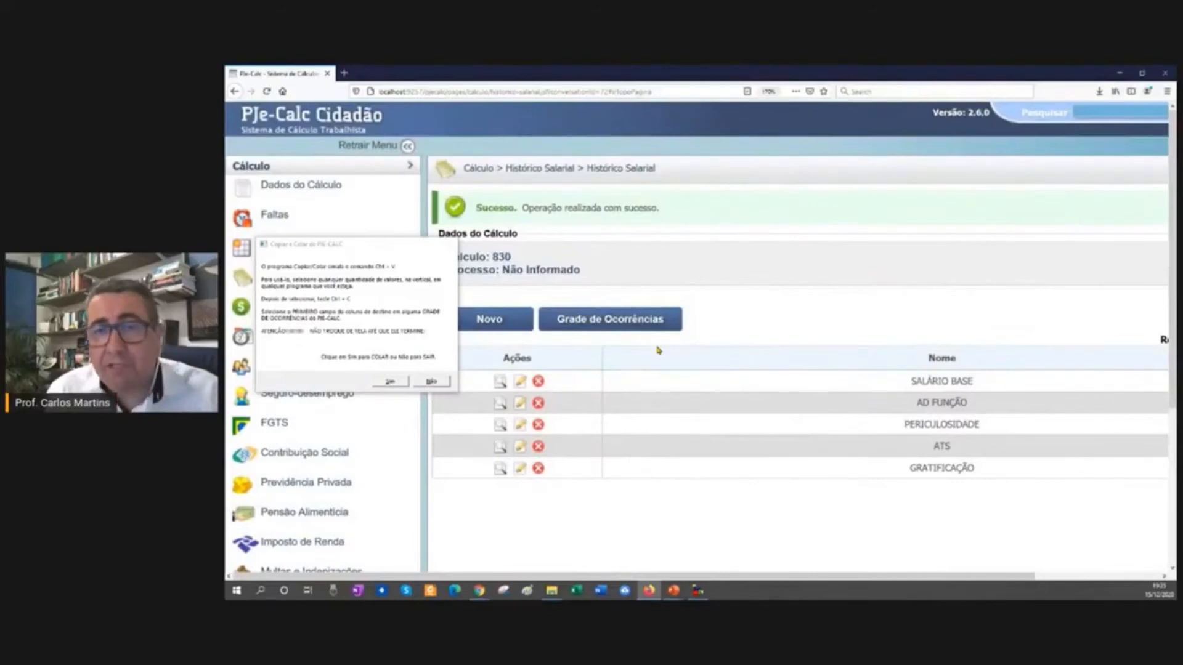
Open the Word document containing the exercise data, Aula 12 Dados Exercício Word, from the file folder
{"action": "left_click", "coordinate": [552, 591]}
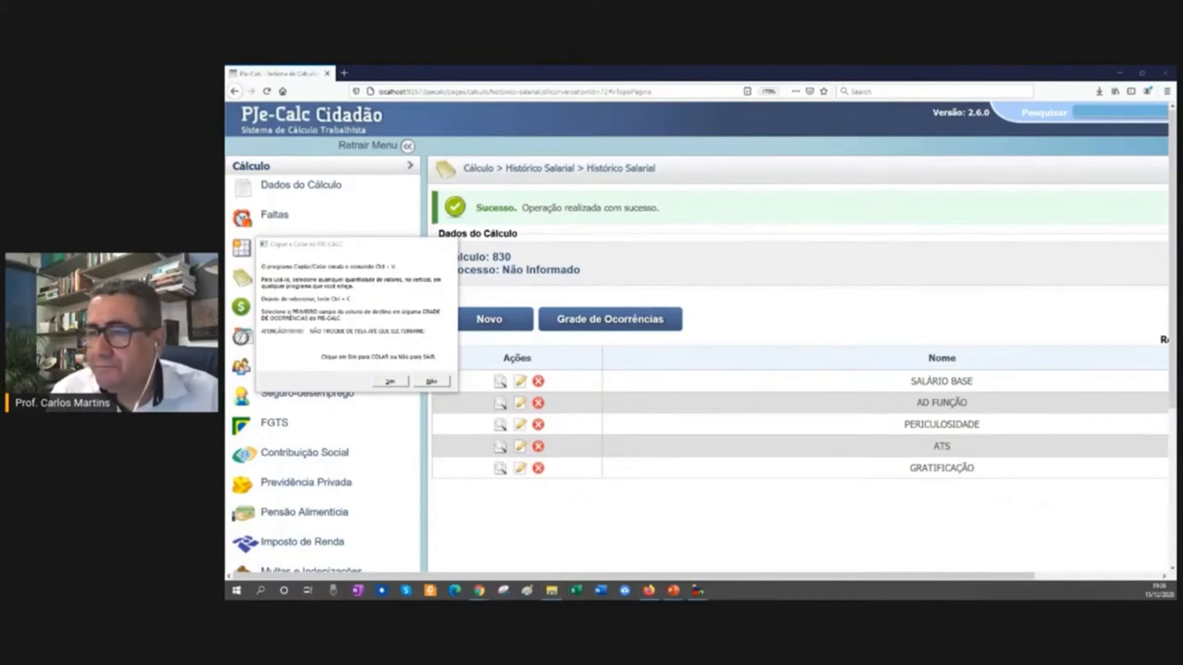
{"action": "left_click_drag", "start_coordinate": [1178, 111], "coordinate": [668, 91]}
{"action": "left_click", "coordinate": [813, 86]}
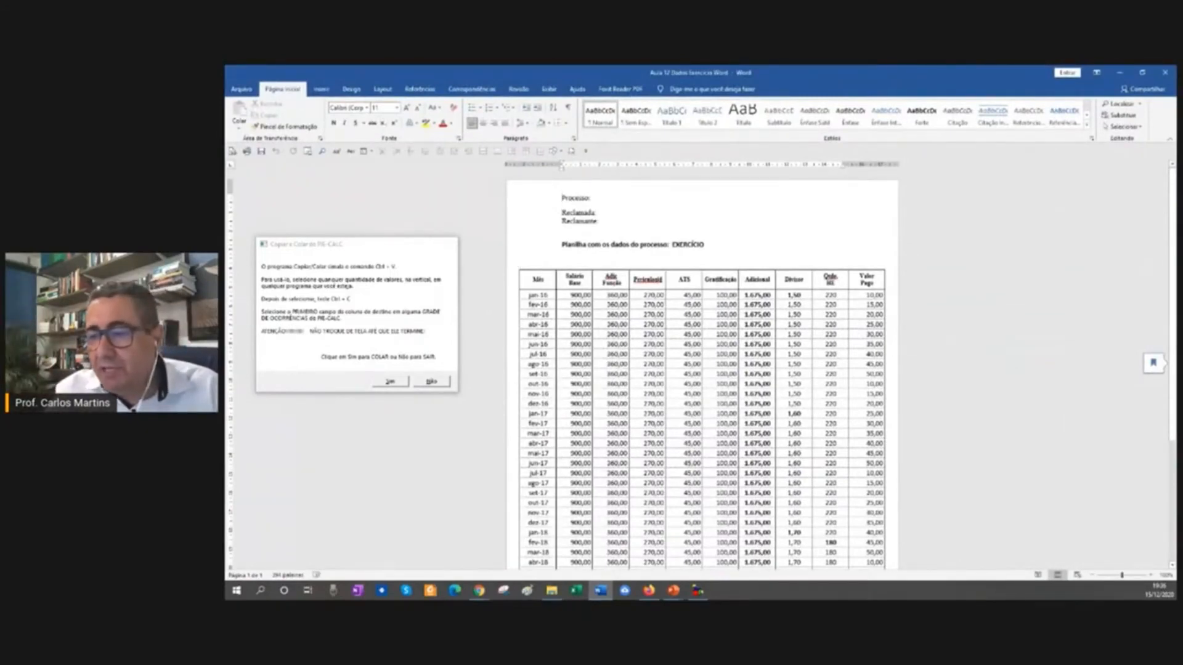
Reopen the Histórico Salarial occurrences grid in PJe-Calc and return to the Word document
{"action": "key", "text": "alt+Tab"}
{"action": "left_click", "coordinate": [590, 330]}
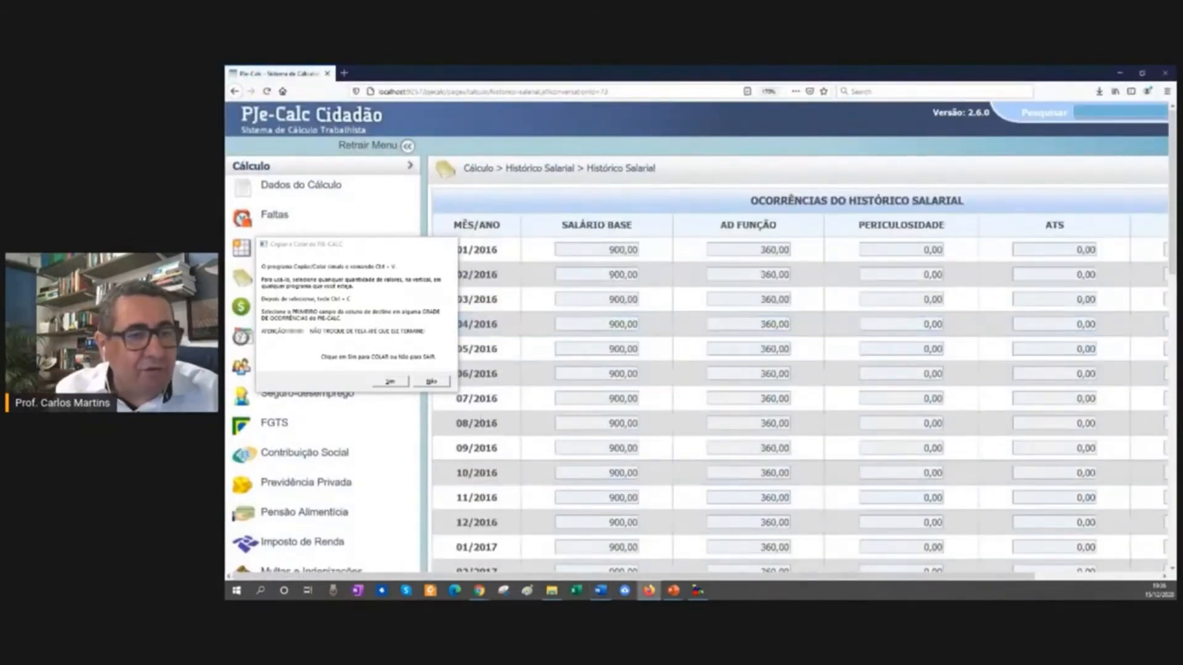
{"action": "left_click", "coordinate": [600, 590]}
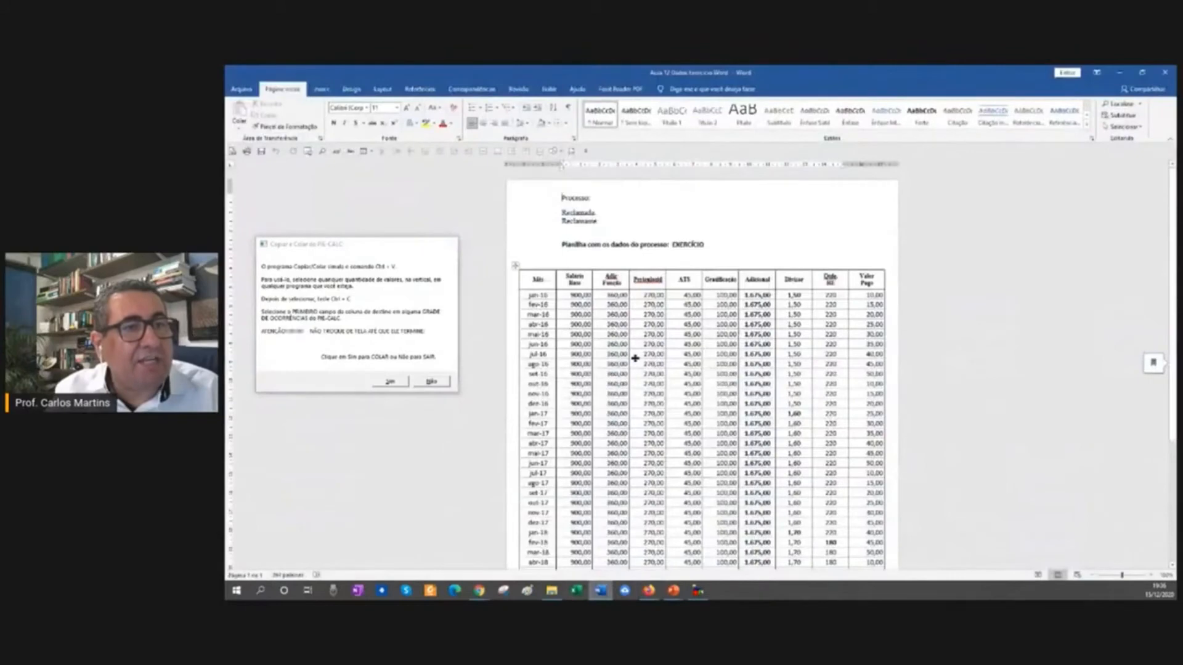
Copy the Periculosid column values from jan-16 through jan-19 in the Word table
{"action": "left_click", "coordinate": [644, 296]}
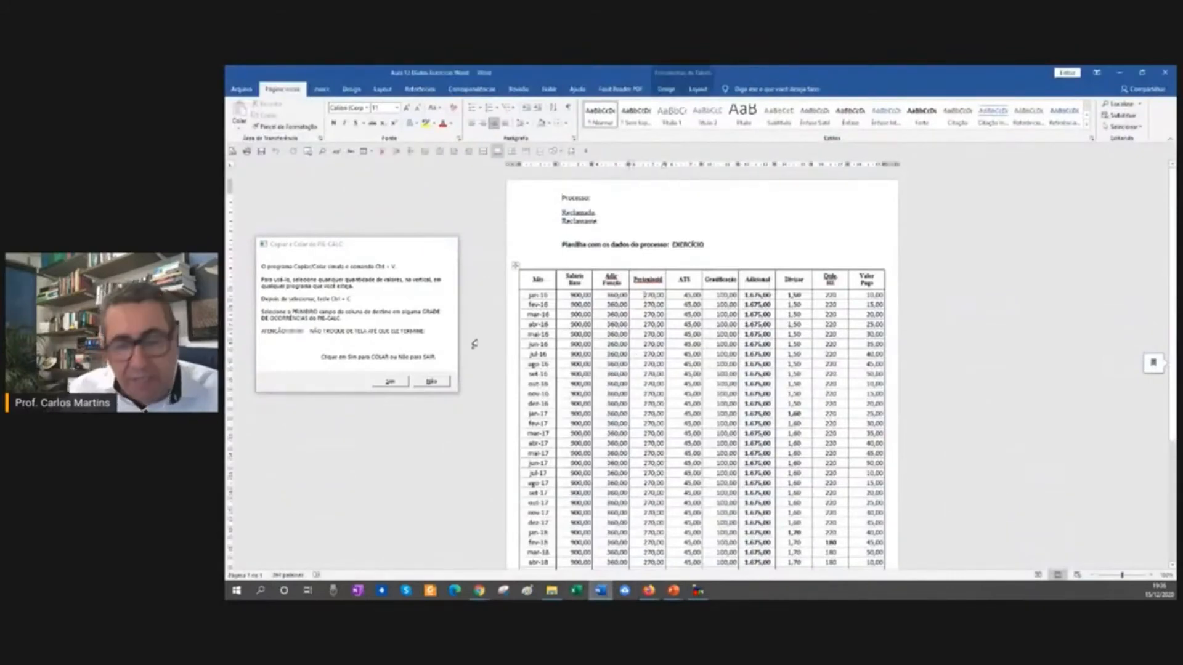
{"action": "key", "text": "shift+Down"}
{"action": "key", "text": "shift+Down"}
{"action": "key", "text": "shift+Down"}
{"action": "key", "text": "shift+Down"}
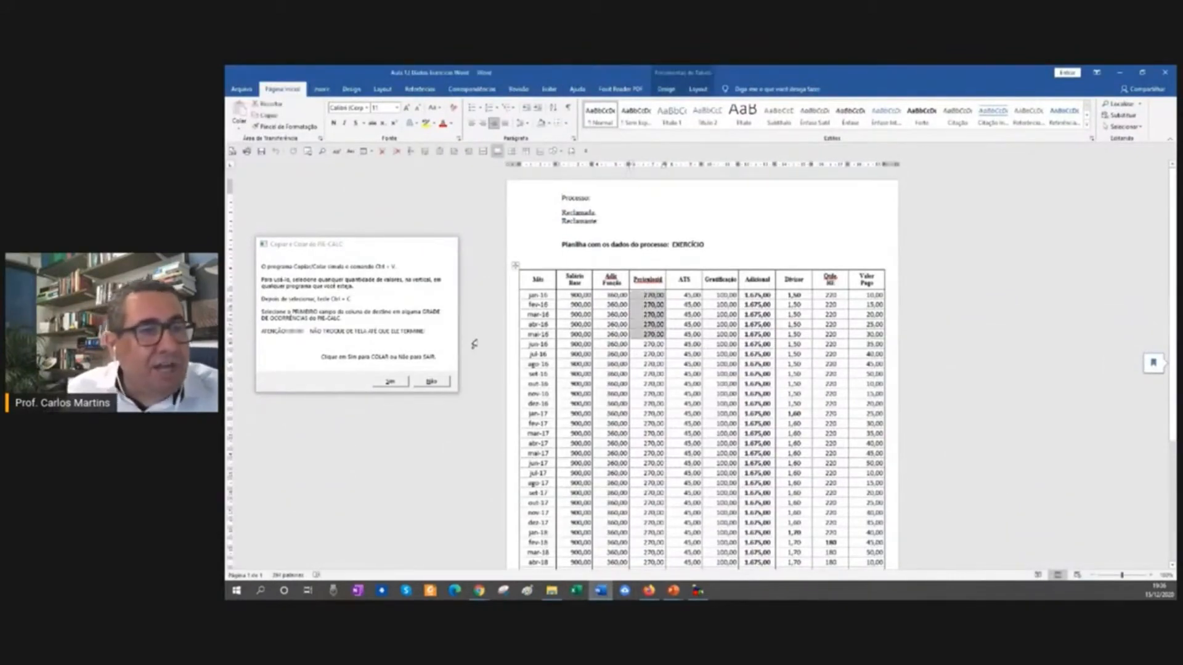
{"action": "key", "text": "shift+Down"}
{"action": "key", "text": "shift+Down"}
{"action": "key", "text": "shift+Down"}
{"action": "key", "text": "shift+Down"}
{"action": "key", "text": "shift+Down"}
{"action": "key", "text": "shift+Down"}
{"action": "key", "text": "shift+Down"}
{"action": "key", "text": "shift+Down"}
{"action": "key", "text": "shift+Down"}
{"action": "key", "text": "shift+Down"}
{"action": "key", "text": "shift+Down"}
{"action": "key", "text": "shift+Down"}
{"action": "key", "text": "shift+Down"}
{"action": "key", "text": "shift+Down"}
{"action": "key", "text": "shift+Down"}
{"action": "key", "text": "shift+Down"}
{"action": "key", "text": "shift+Down"}
{"action": "key", "text": "shift+Down"}
{"action": "key", "text": "shift+Down"}
{"action": "key", "text": "shift+Down"}
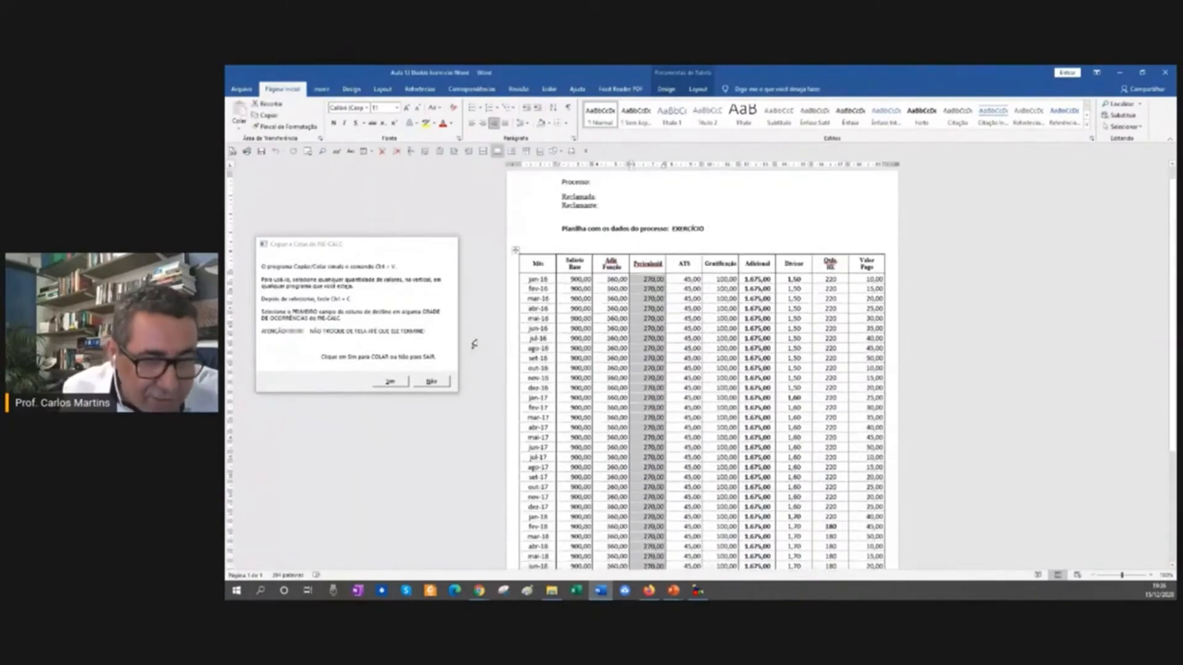
{"action": "scroll", "coordinate": [474, 344], "scroll_direction": "down", "scroll_amount": 2}
{"action": "key", "text": "ctrl+a"}
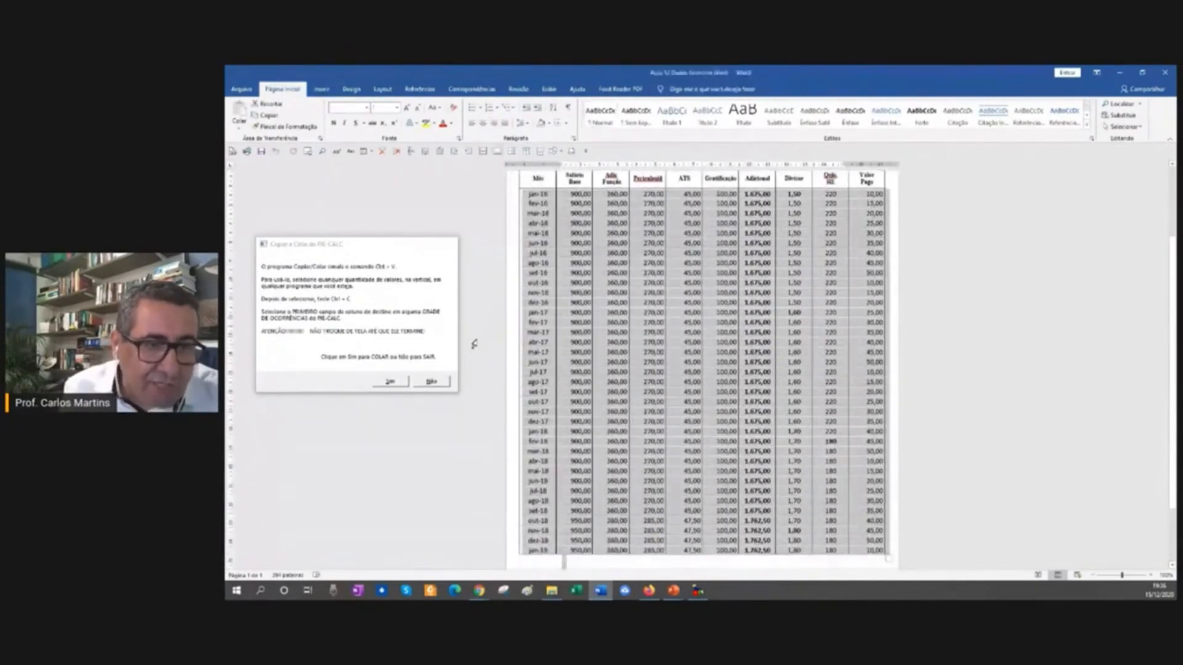
{"action": "key", "text": "shift+Up"}
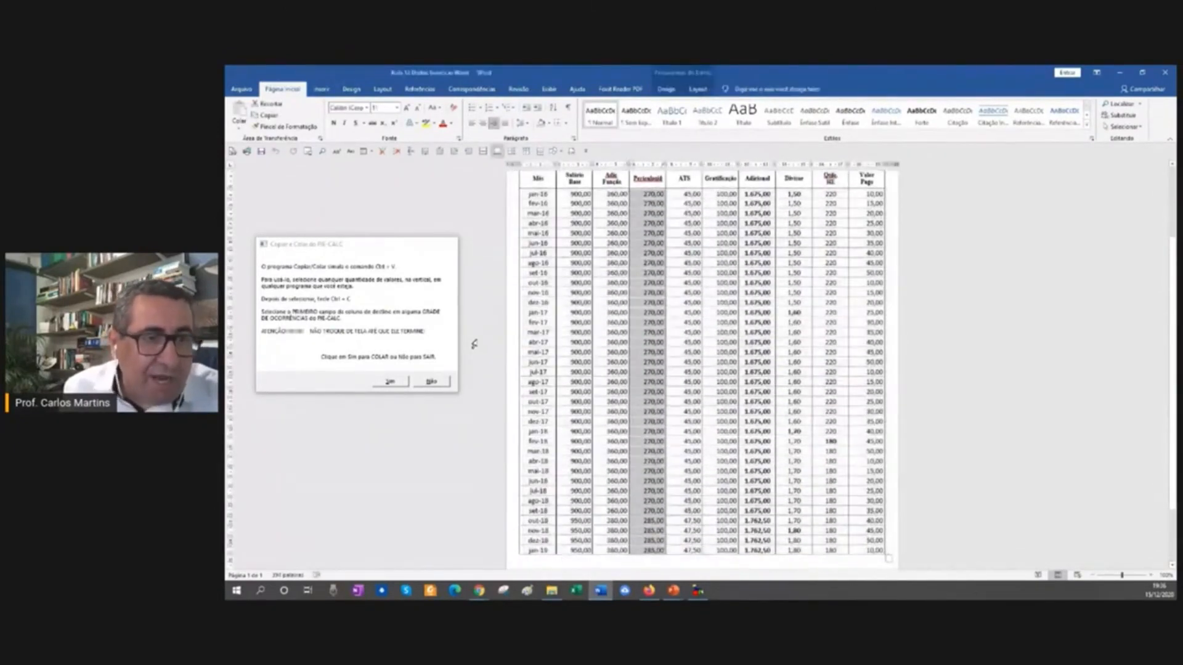
{"action": "left_click", "coordinate": [270, 117]}
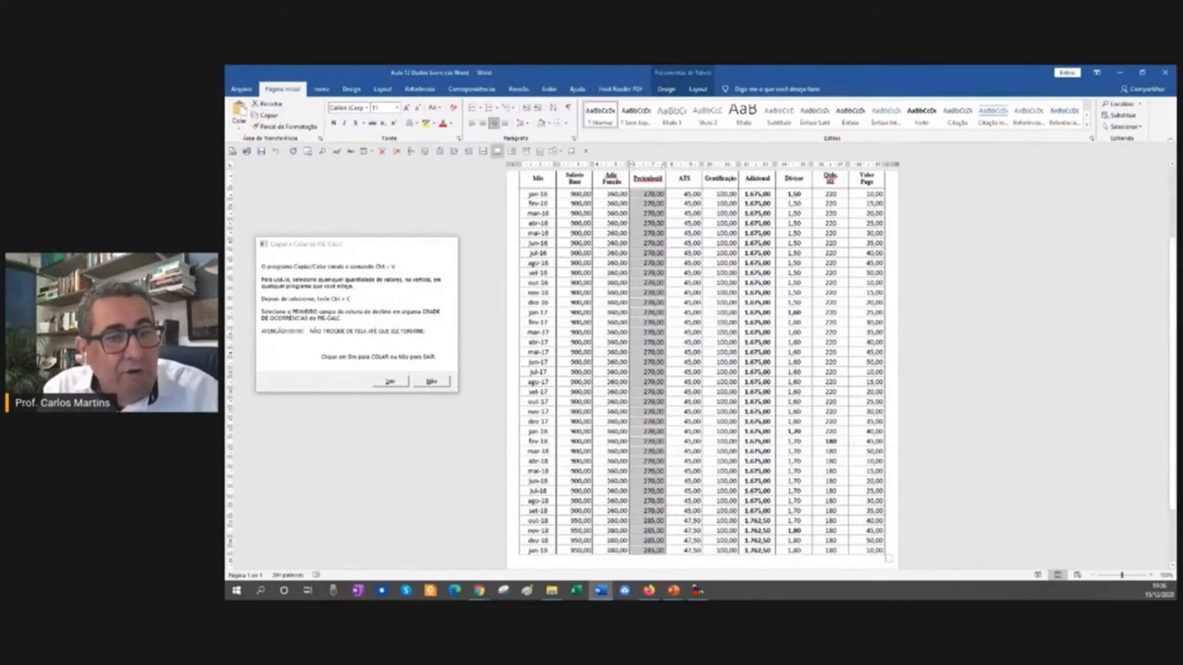
Switch to PJe-Calc and paste the copied values down the PERICULOSIDADE column from 01/2016 with the Copiar e Colar helper
{"action": "left_click", "coordinate": [648, 592]}
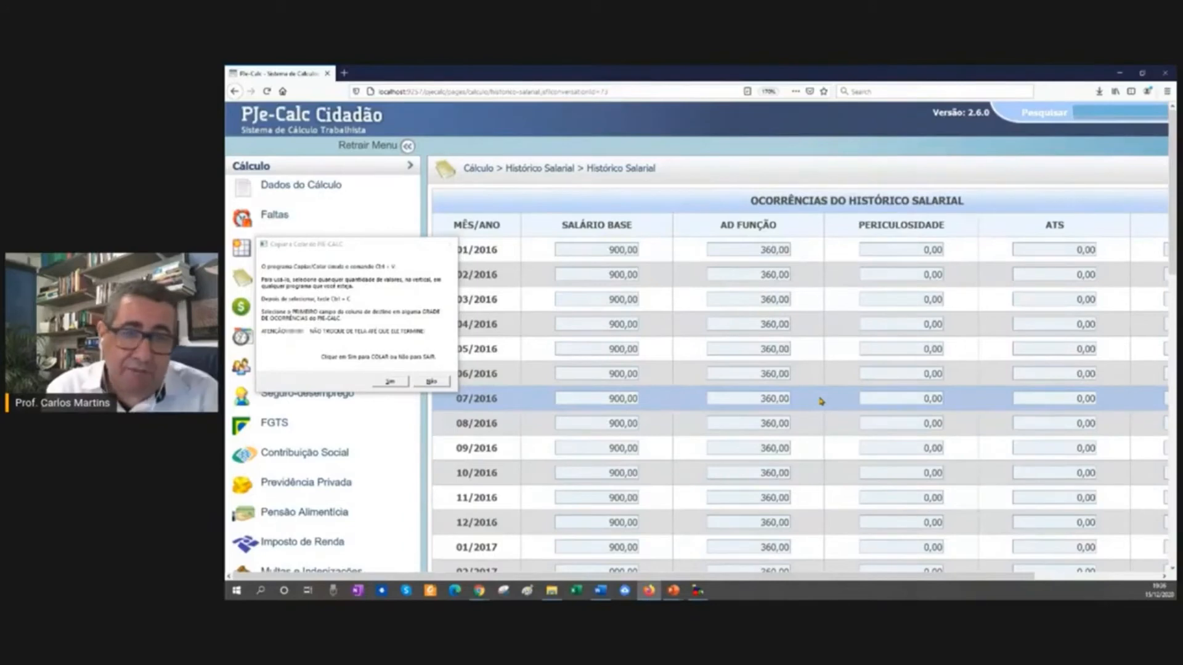
{"action": "left_click", "coordinate": [900, 247]}
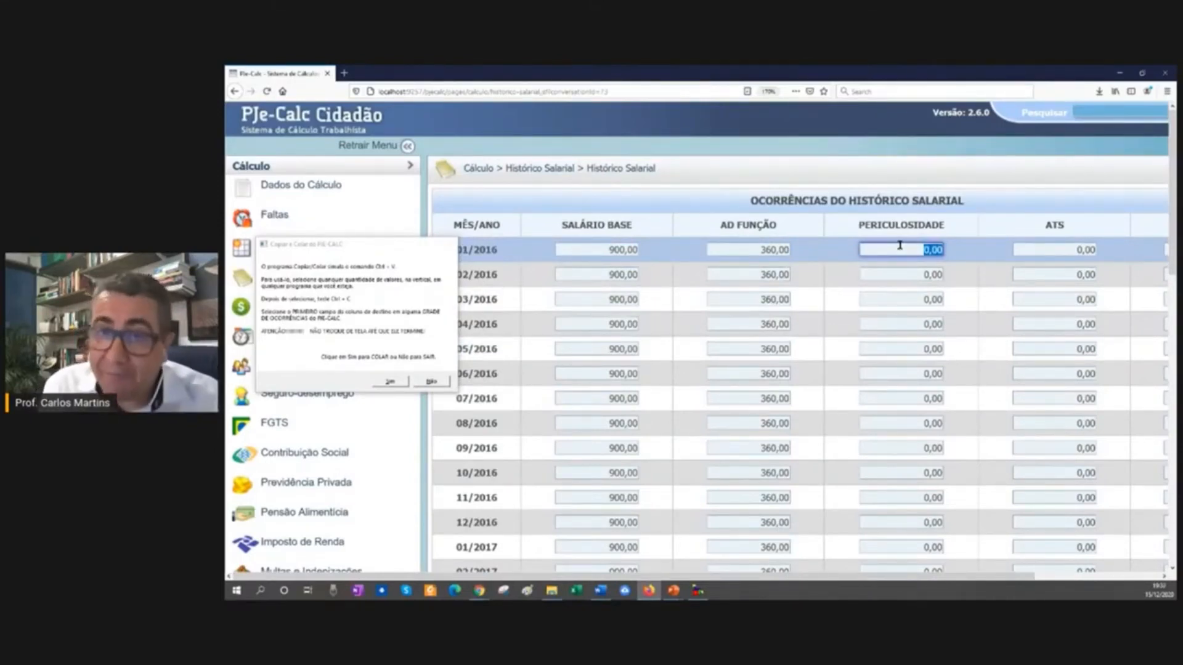
{"action": "left_click", "coordinate": [383, 381]}
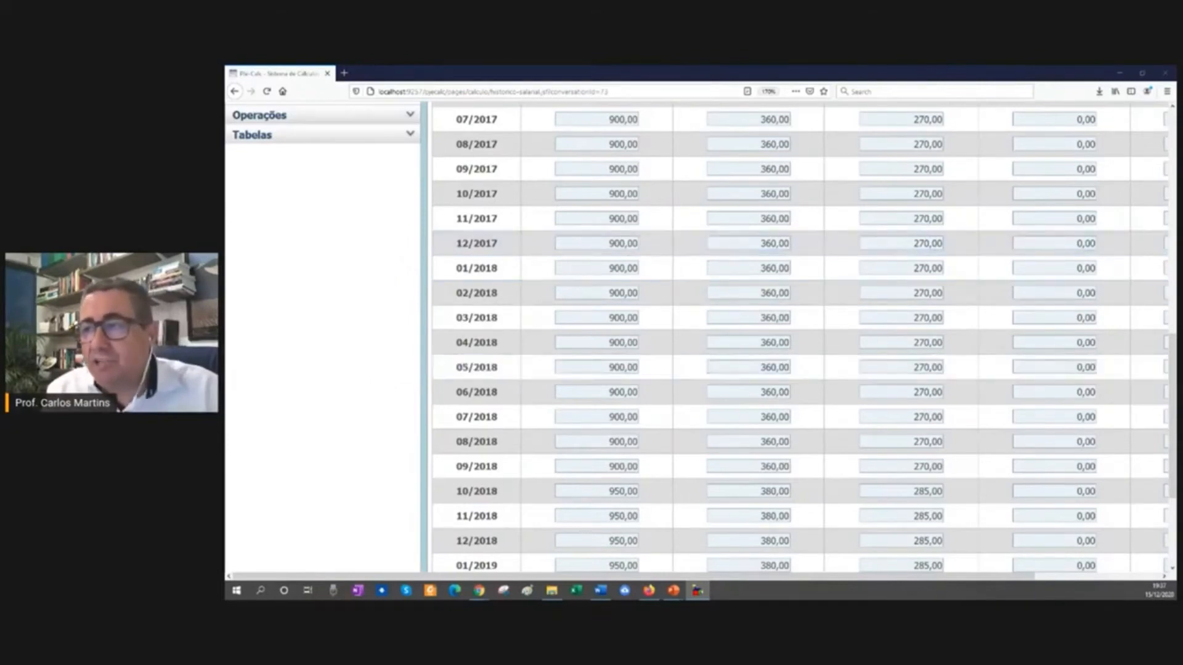
Move the Copiar e Colar helper clear of the value columns, save the occurrences grid and reopen it
{"action": "left_click_drag", "start_coordinate": [529, 206], "coordinate": [372, 179]}
{"action": "scroll", "coordinate": [682, 290], "scroll_direction": "down", "scroll_amount": 3}
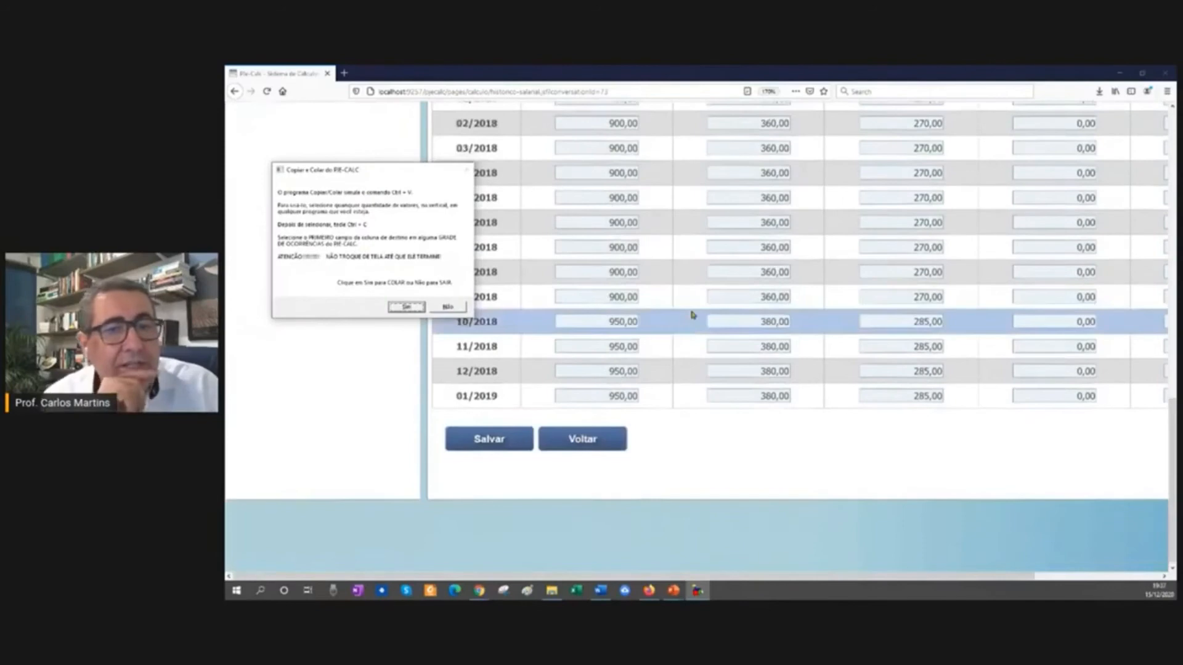
{"action": "left_click", "coordinate": [491, 438]}
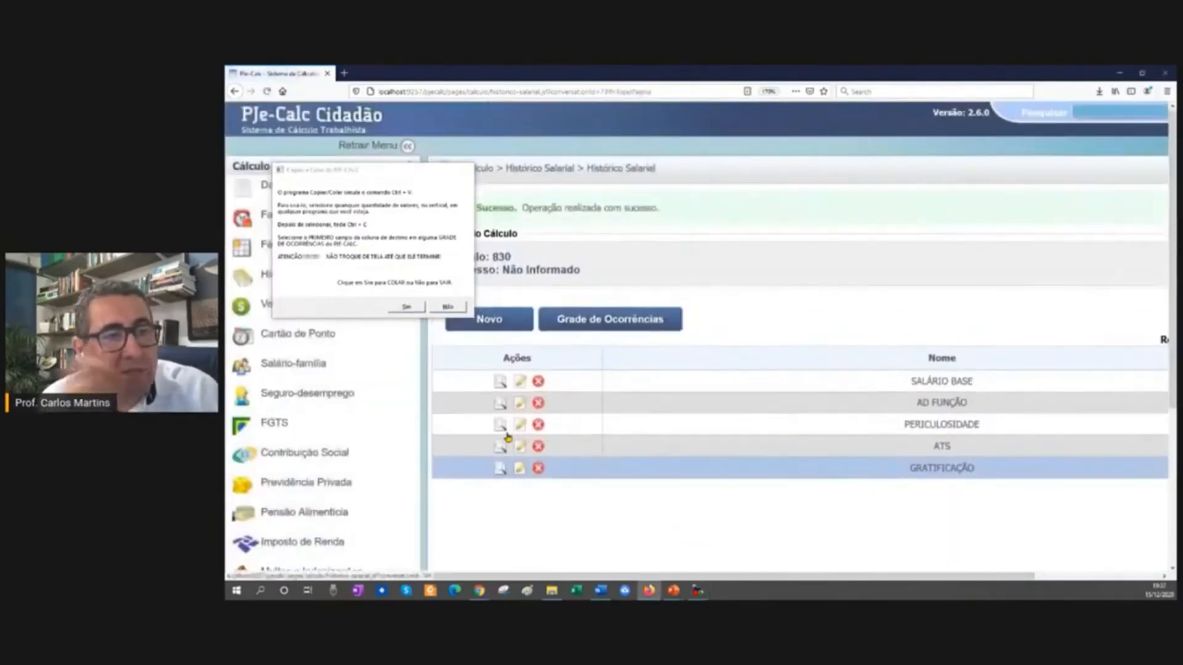
{"action": "left_click", "coordinate": [573, 320]}
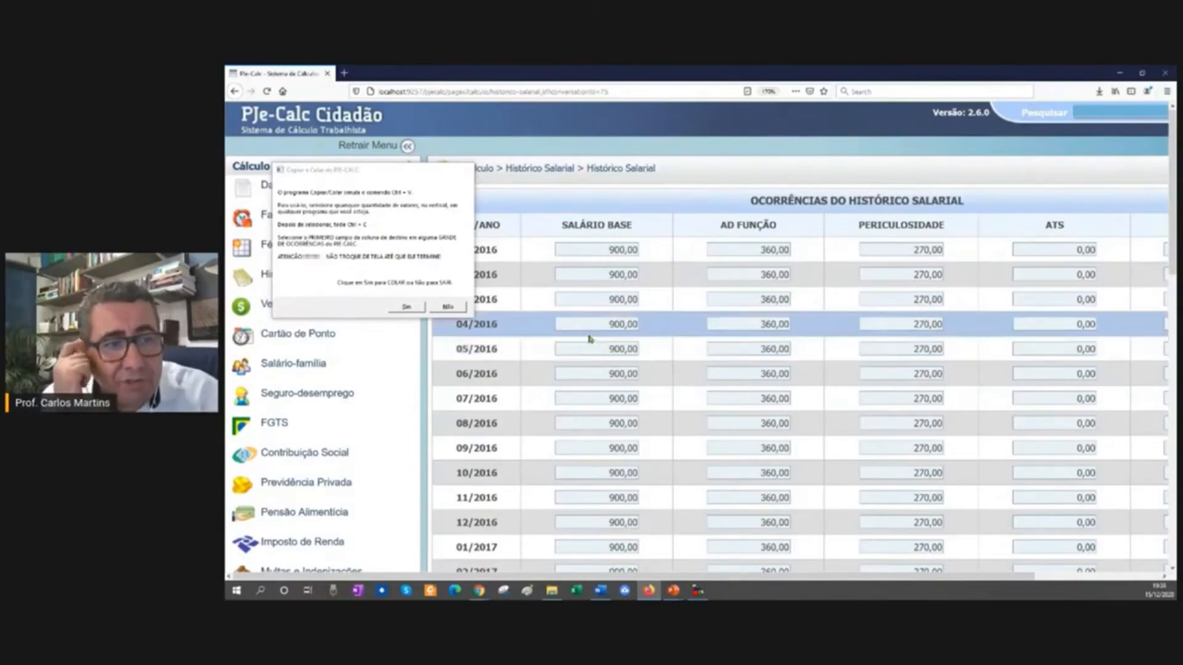
Switch to the Word document, clear the Periculosid selection and close the document
{"action": "left_click", "coordinate": [600, 591]}
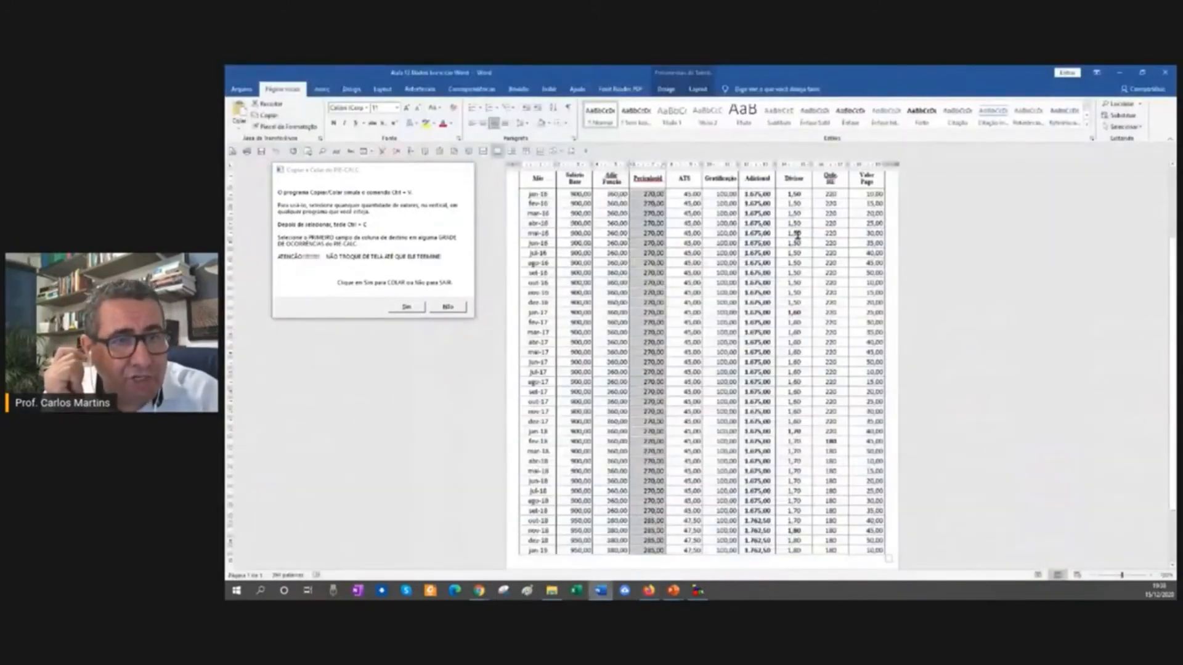
{"action": "left_click", "coordinate": [922, 296]}
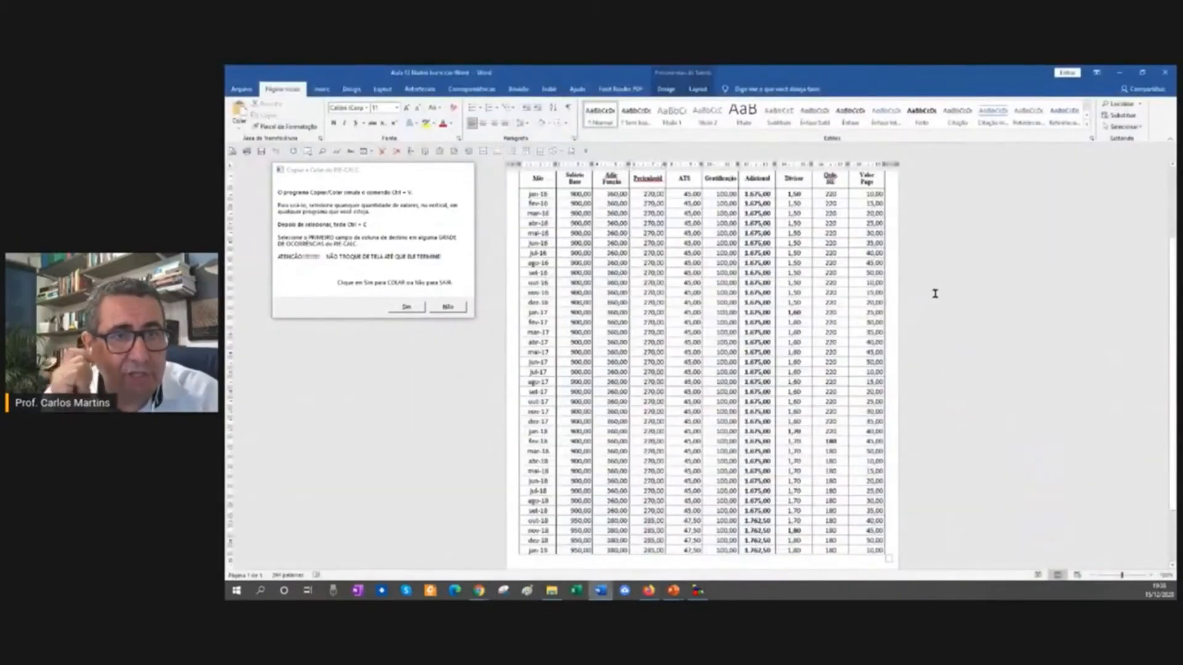
{"action": "left_click", "coordinate": [1166, 74]}
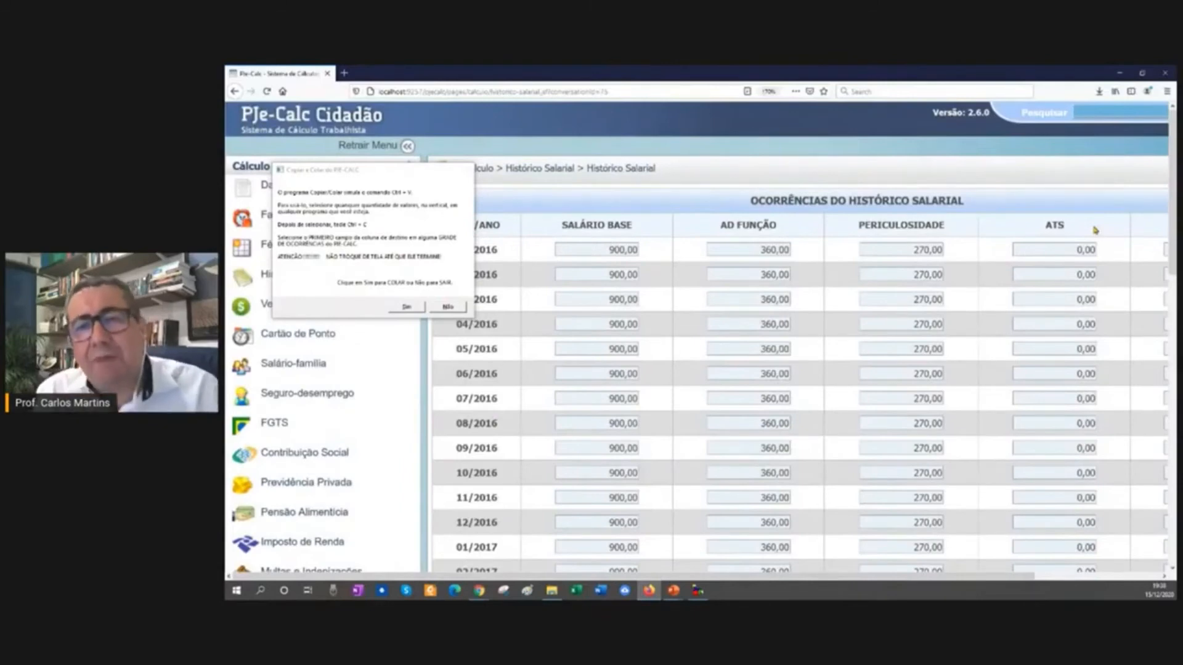
Open Aula 12 - Dados Exercício PDF.pdf in Adobe Acrobat Reader, maximize it and set the zoom to 200%
{"action": "left_click", "coordinate": [552, 591]}
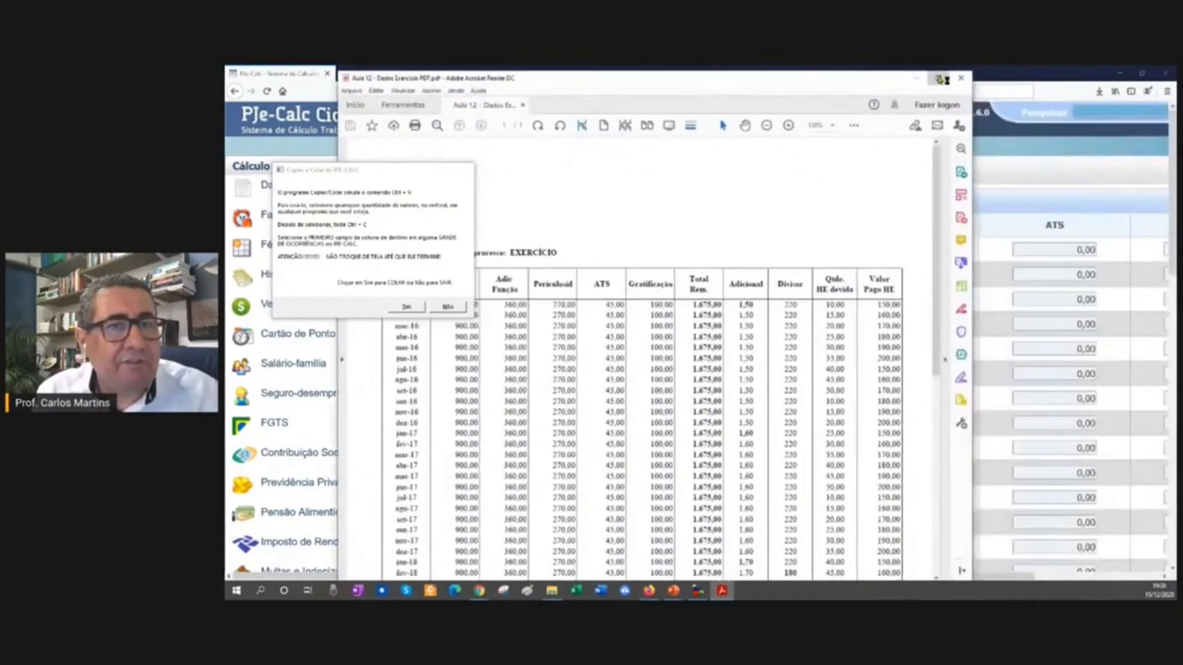
{"action": "left_click", "coordinate": [940, 79]}
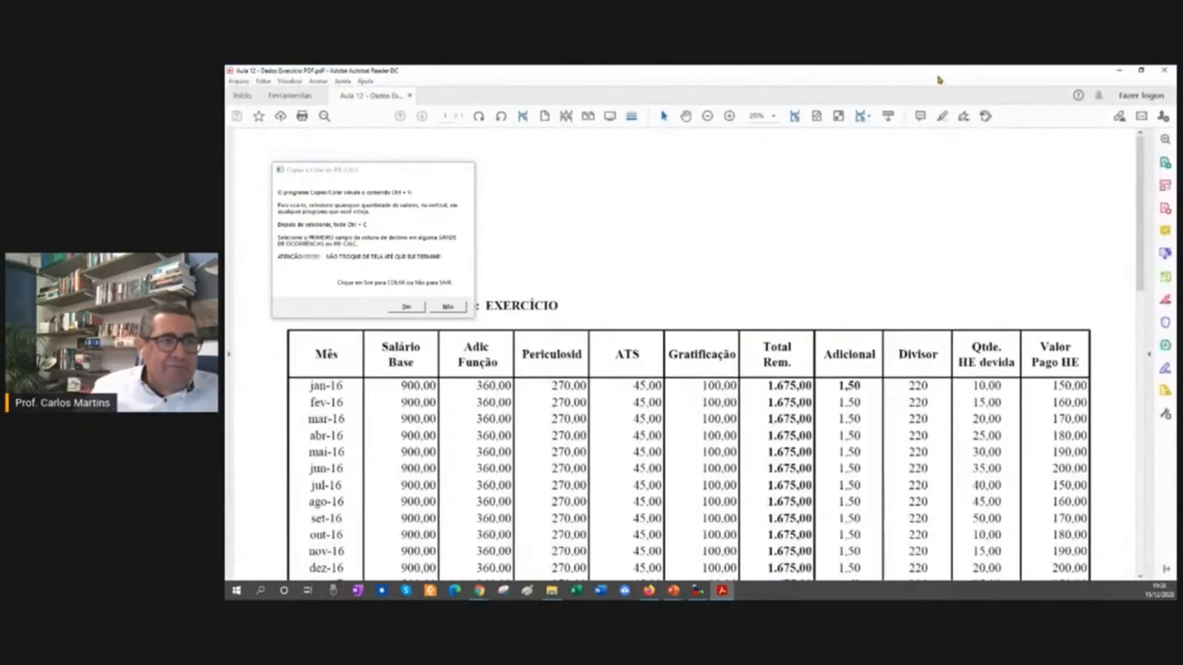
{"action": "left_click", "coordinate": [750, 116]}
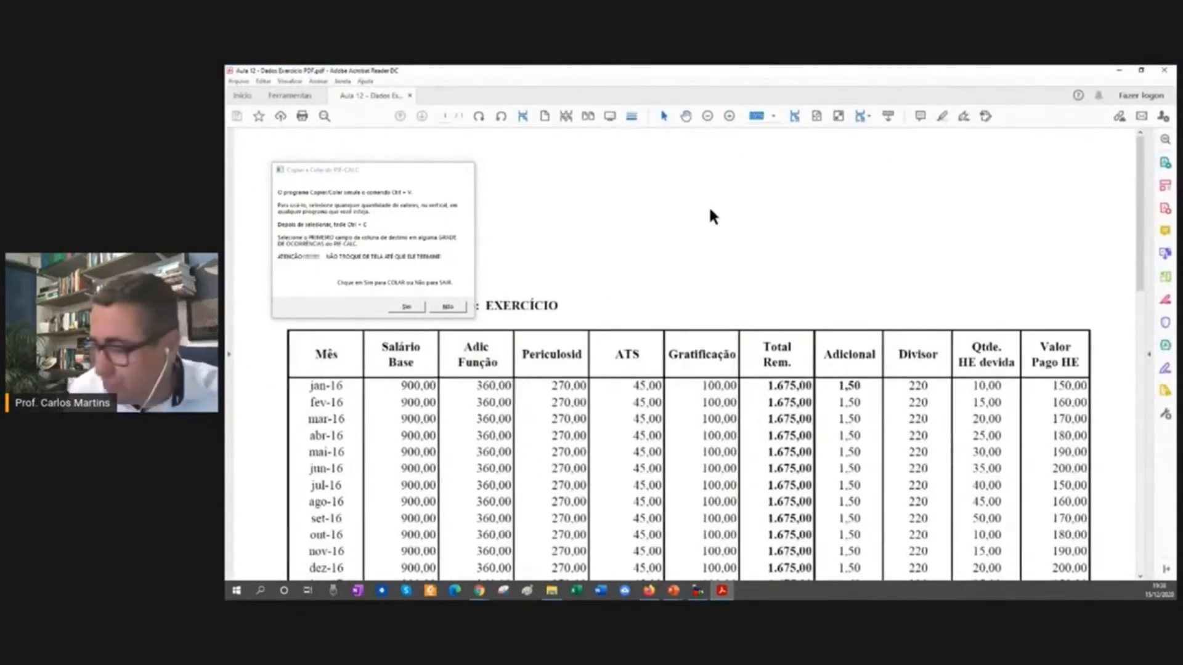
{"action": "type", "text": "200"}
{"action": "key", "text": "Return"}
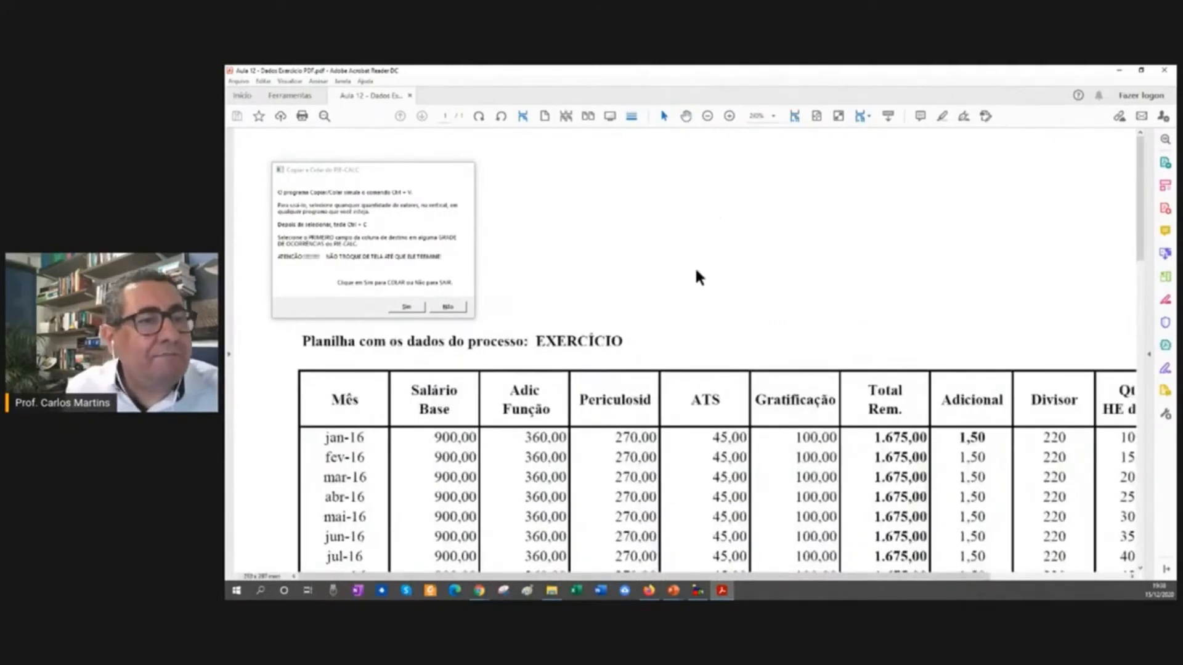
{"action": "scroll", "coordinate": [697, 273], "scroll_direction": "down", "scroll_amount": 3}
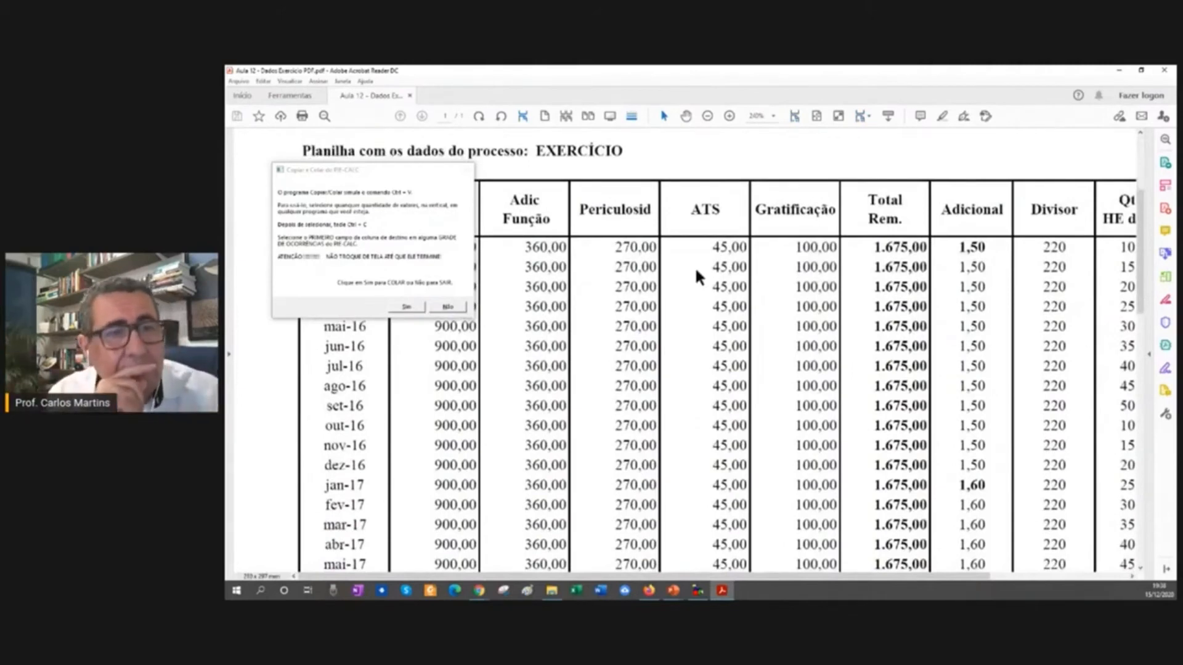
Check the ATS column in the PJe-Calc grid, return to the PDF and try ordinary text selection on ATS from jan-16 to dez-16
{"action": "left_click", "coordinate": [650, 591]}
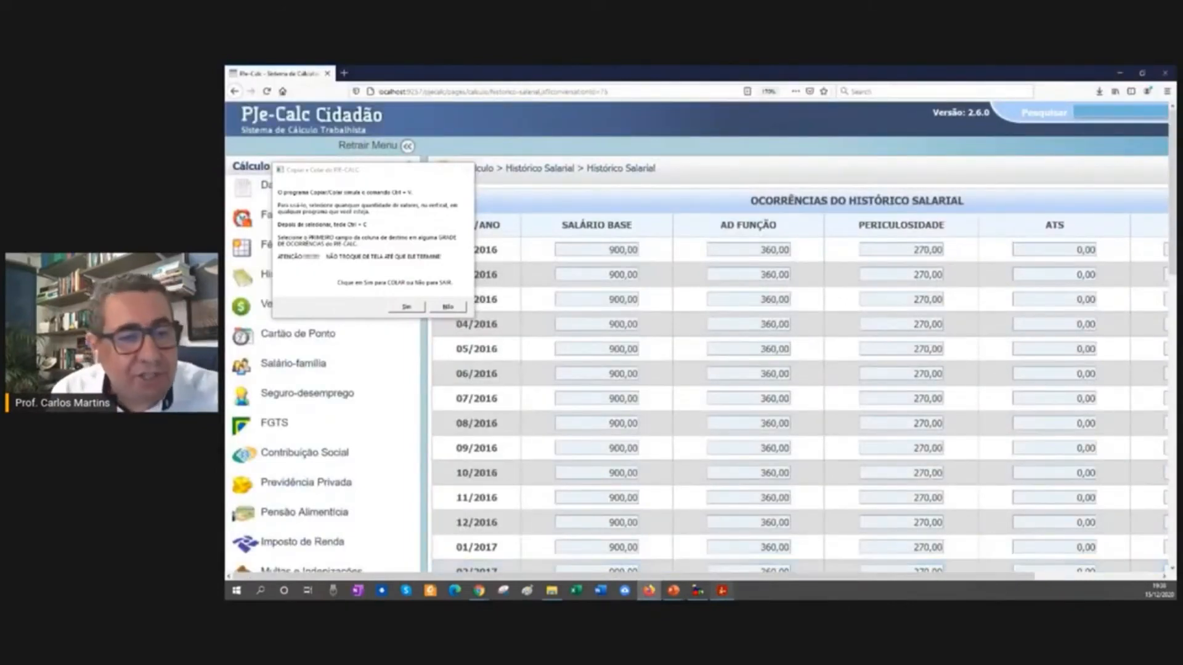
{"action": "left_click", "coordinate": [722, 592]}
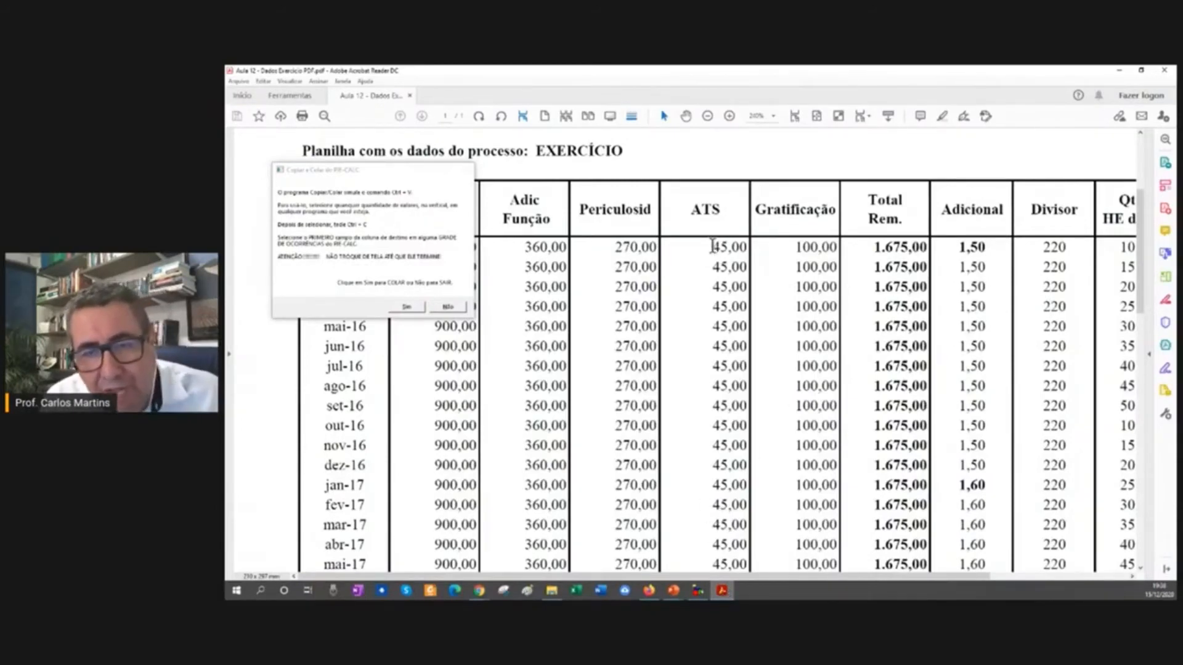
{"action": "left_click_drag", "start_coordinate": [714, 247], "coordinate": [721, 473]}
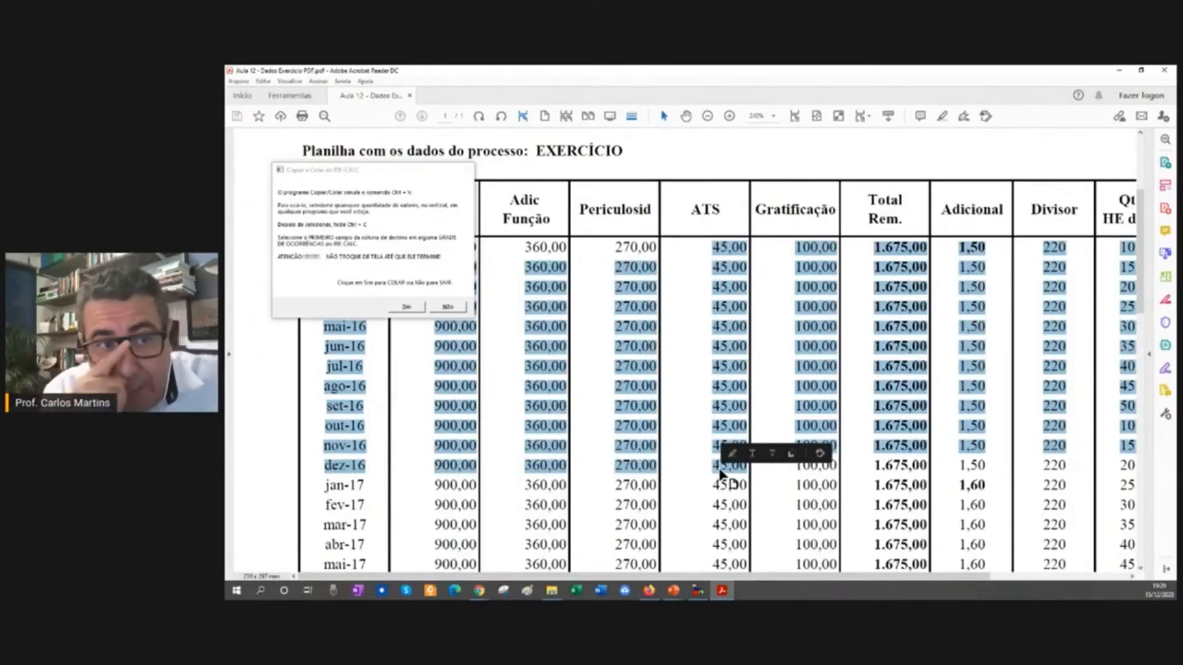
{"action": "left_click", "coordinate": [743, 369]}
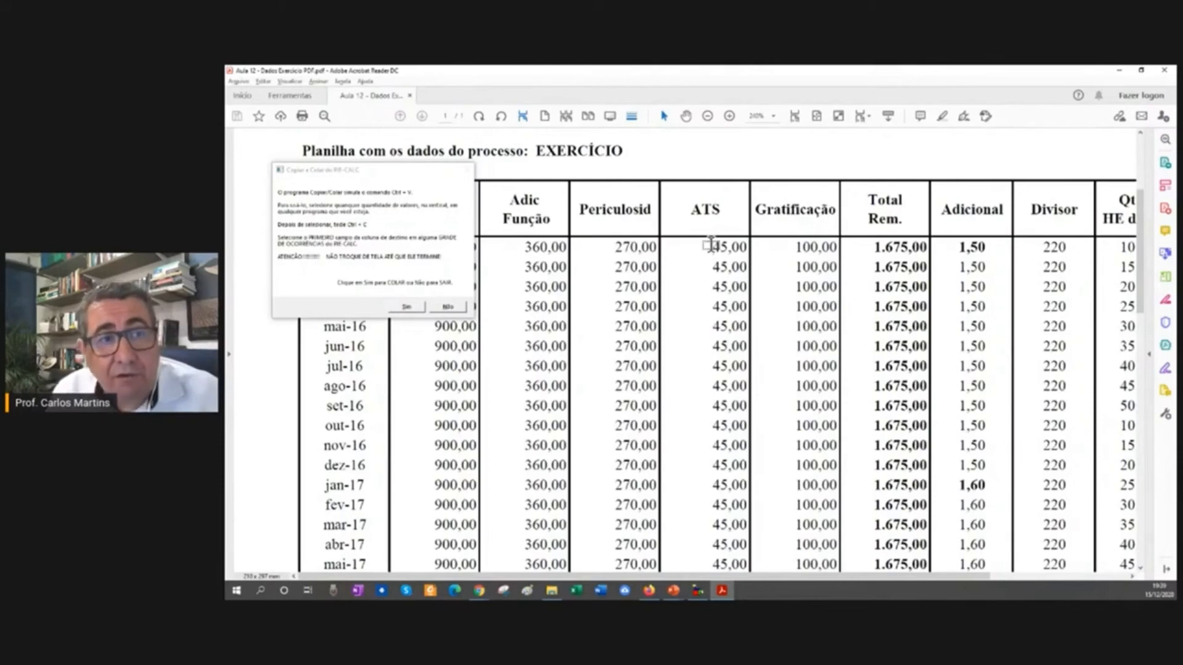
Select the ATS column values from jan-16 to jan-19 in the PDF table as a vertical block and copy them
{"action": "left_click_drag", "start_coordinate": [710, 245], "coordinate": [751, 295]}
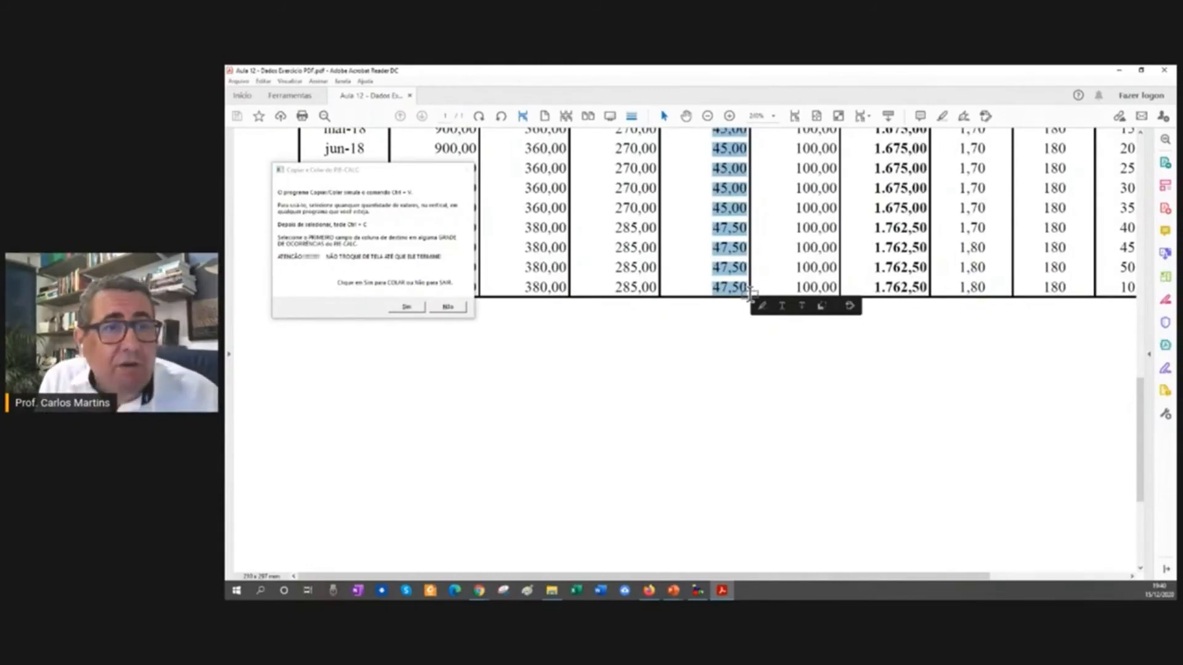
{"action": "scroll", "coordinate": [750, 290], "scroll_direction": "up", "scroll_amount": 4}
{"action": "scroll", "coordinate": [750, 296], "scroll_direction": "up", "scroll_amount": 8}
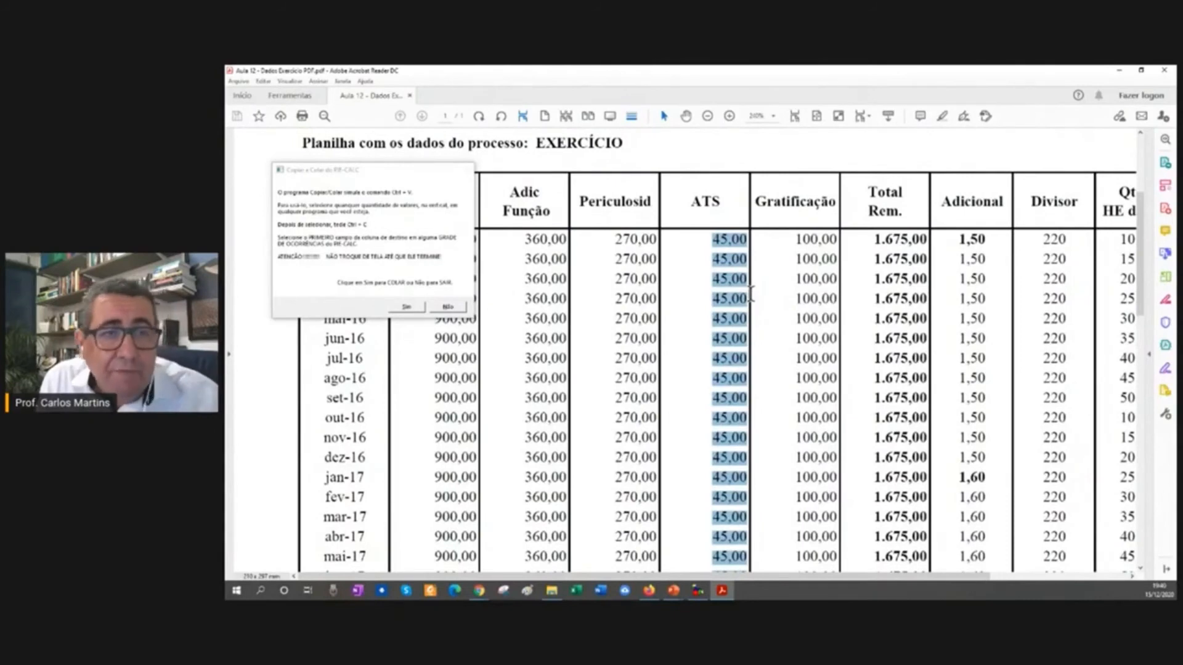
{"action": "right_click", "coordinate": [723, 267]}
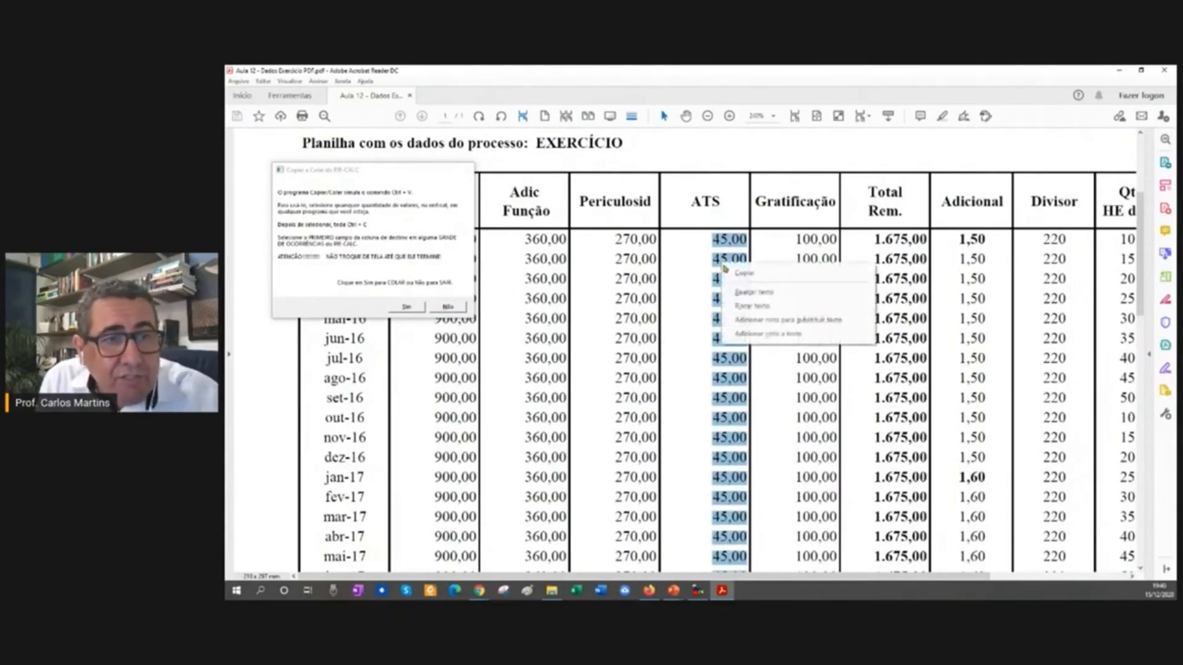
{"action": "left_click", "coordinate": [737, 273]}
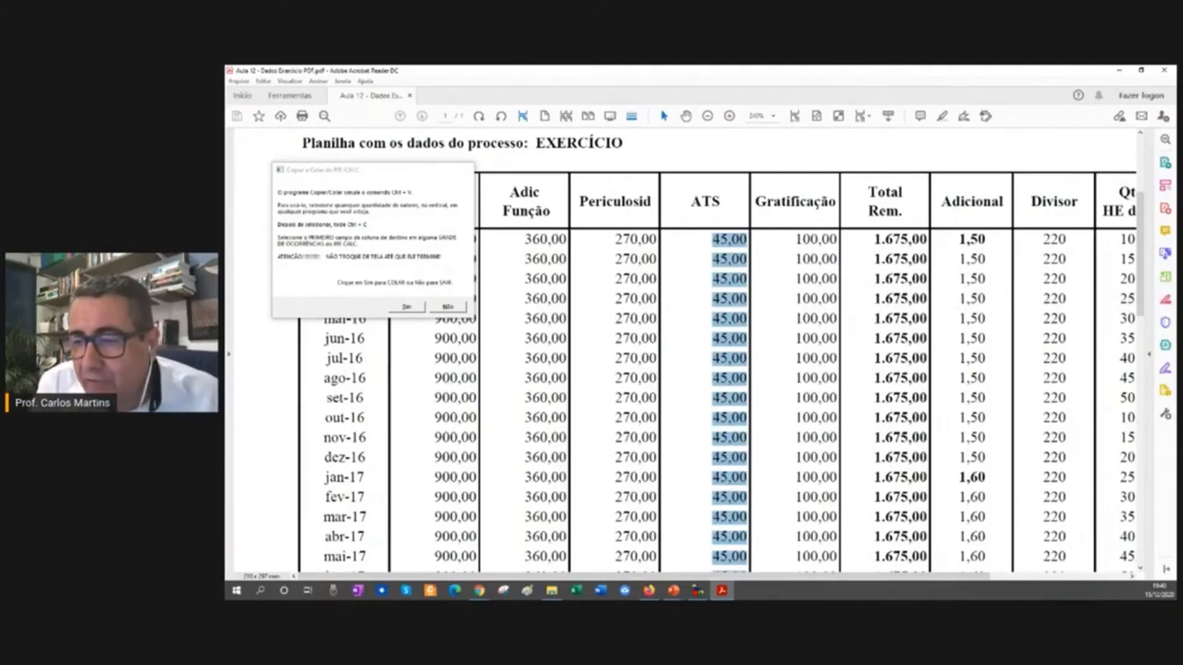
Switch to PJe-Calc, save the occurrences grid, move the Copiar e Colar helper aside and reopen the Histórico Salarial grid
{"action": "key", "text": "alt+Tab"}
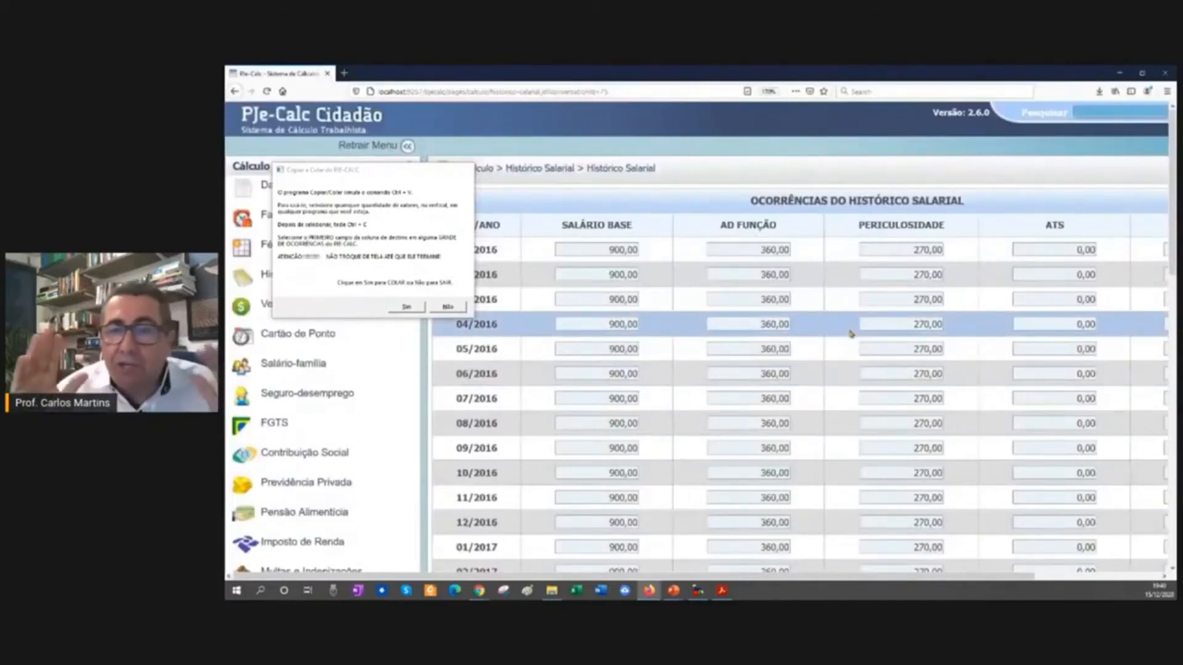
{"action": "scroll", "coordinate": [851, 334], "scroll_direction": "down", "scroll_amount": 15}
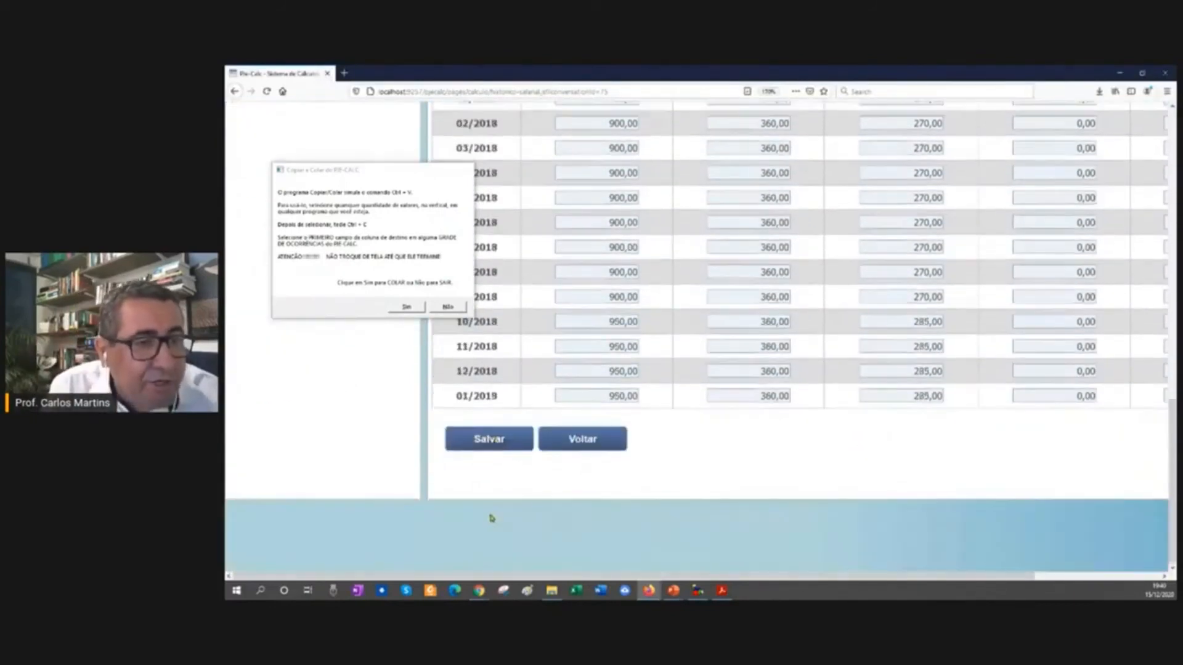
{"action": "left_click", "coordinate": [479, 439]}
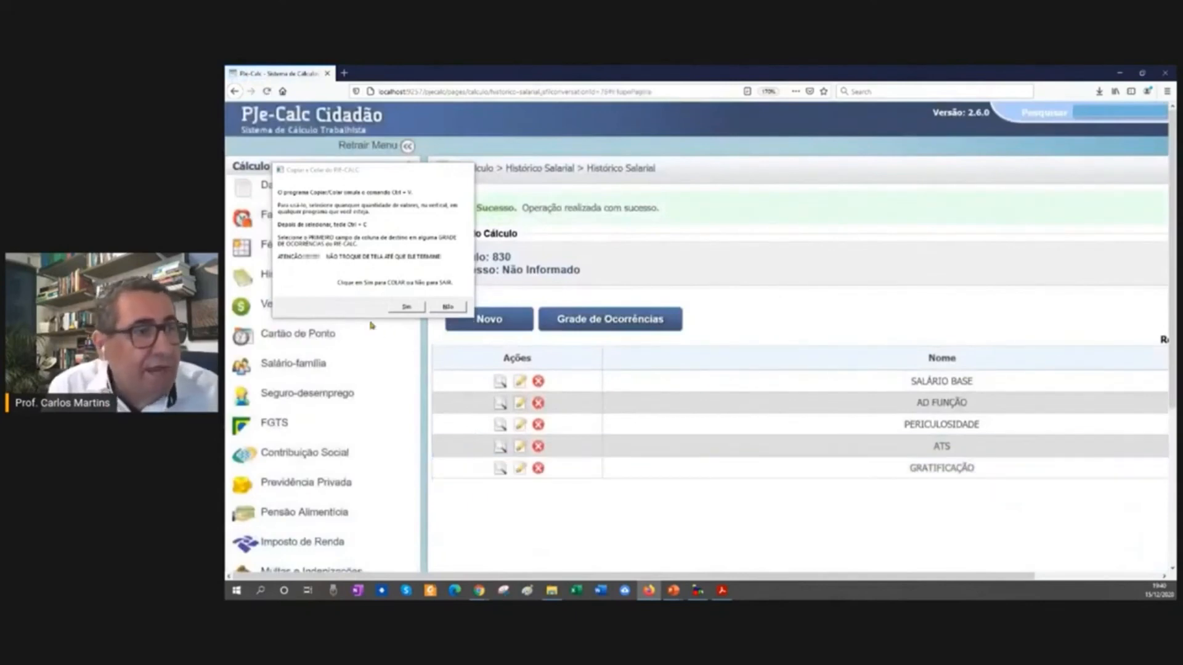
{"action": "left_click_drag", "start_coordinate": [364, 179], "coordinate": [714, 137]}
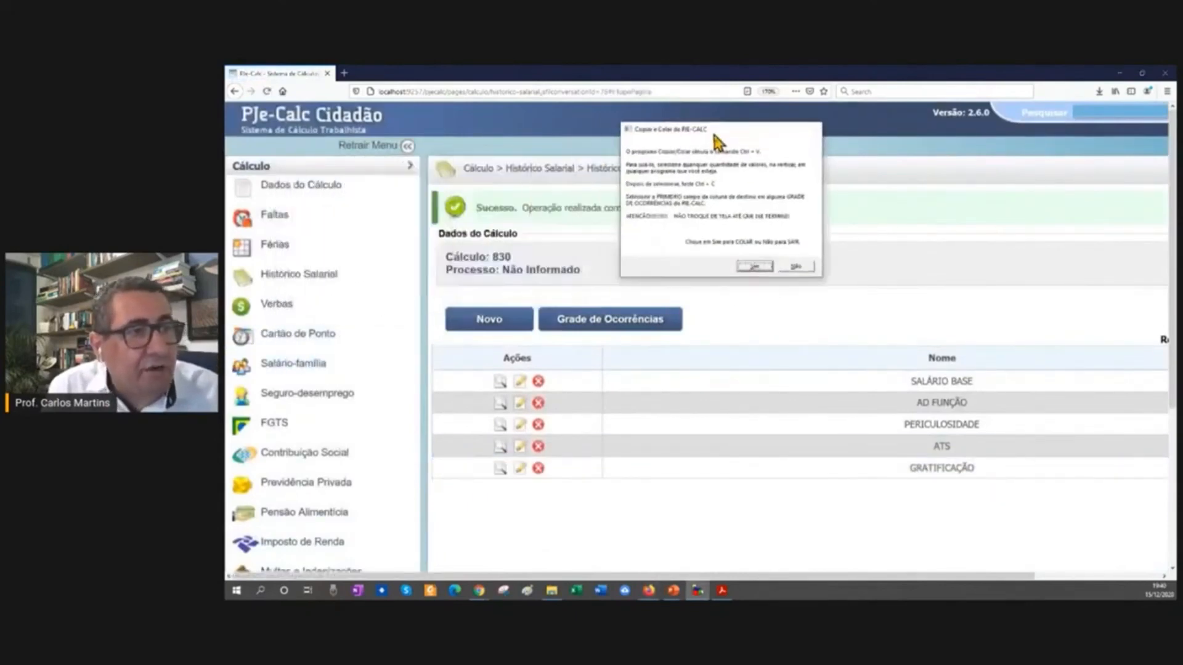
{"action": "left_click", "coordinate": [295, 283]}
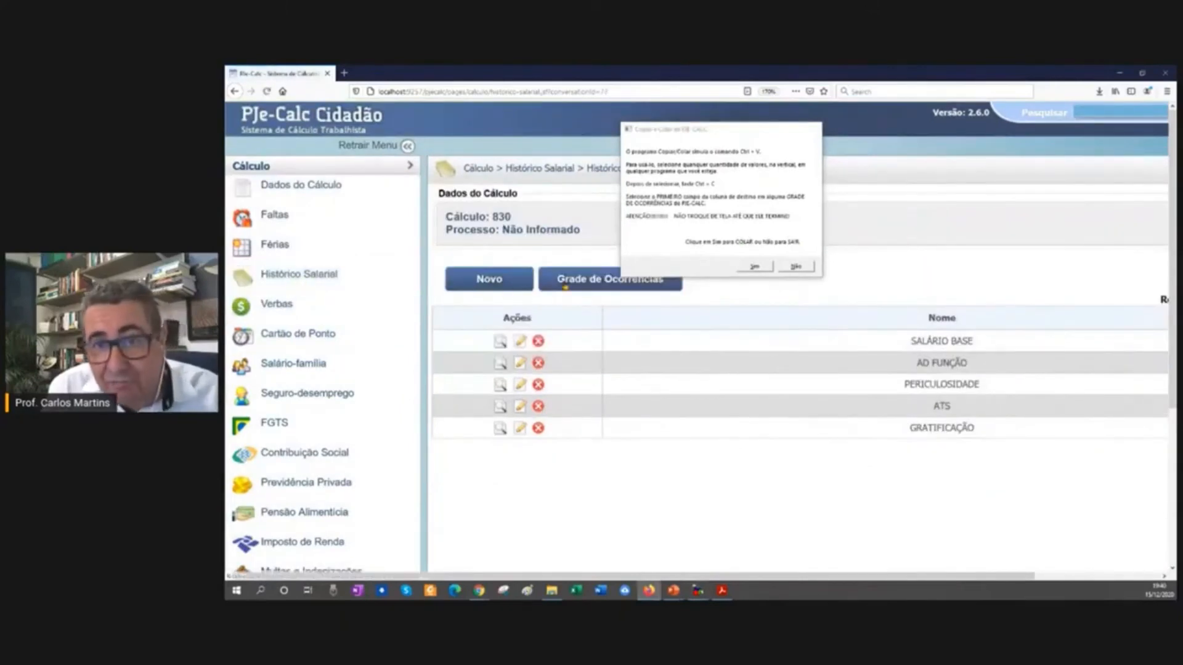
{"action": "left_click", "coordinate": [564, 285]}
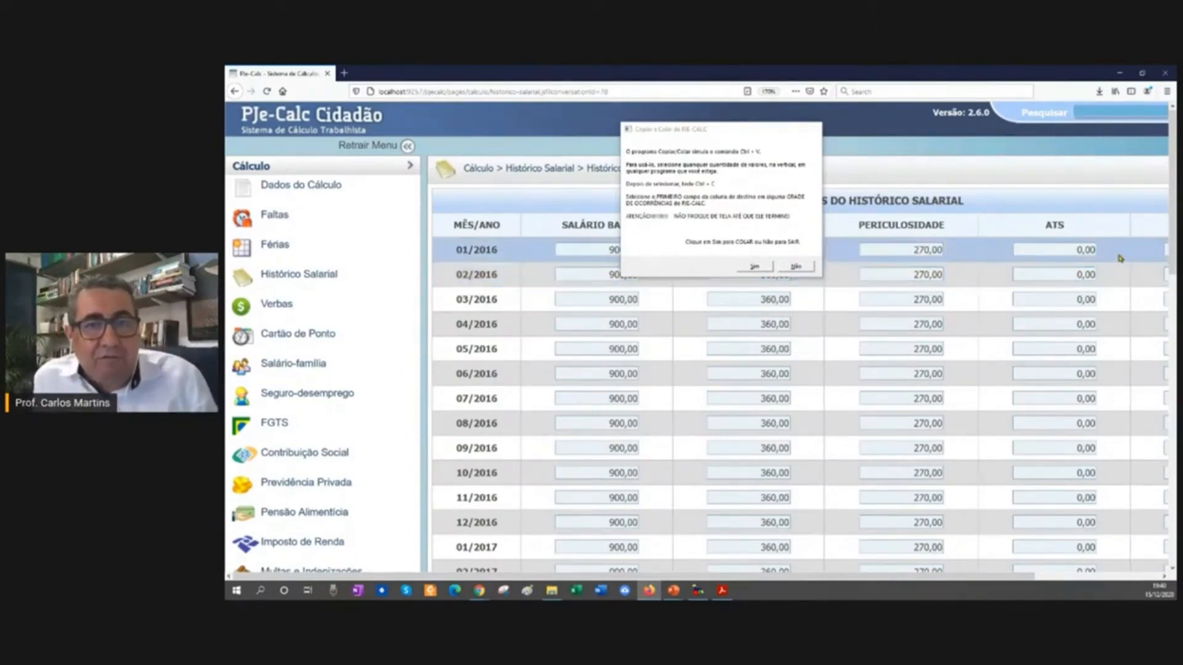
Paste the copied values into the ATS column starting at 01/2016 with the Copiar e Colar helper and save the grid
{"action": "left_click", "coordinate": [1020, 247]}
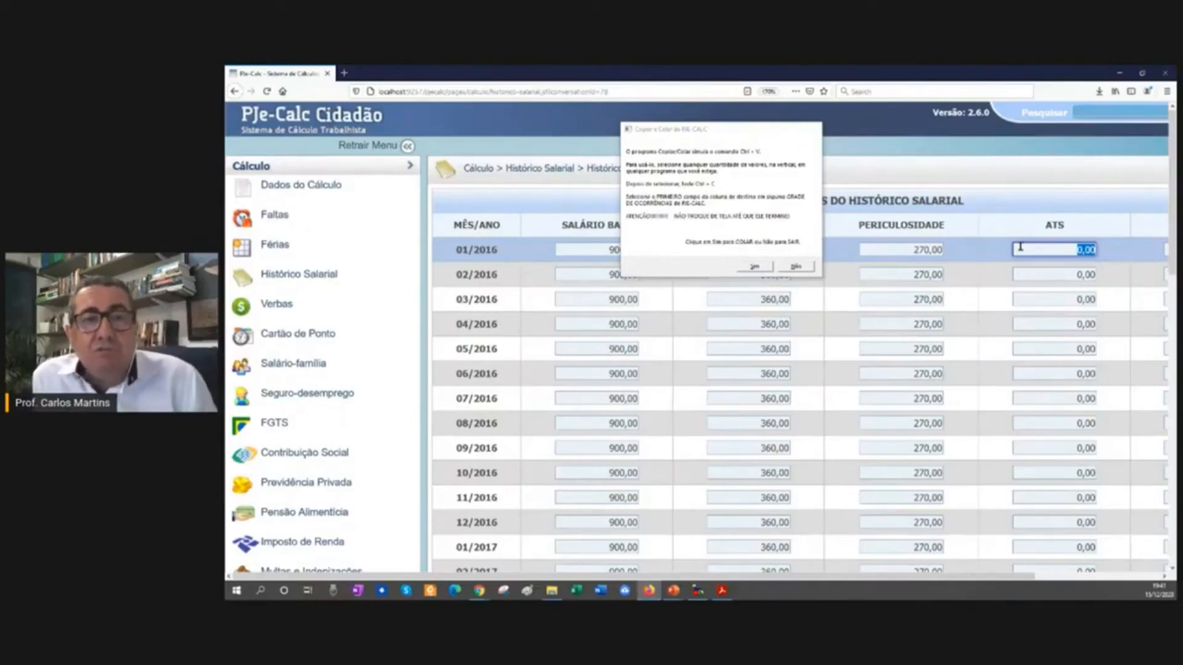
{"action": "left_click", "coordinate": [755, 269]}
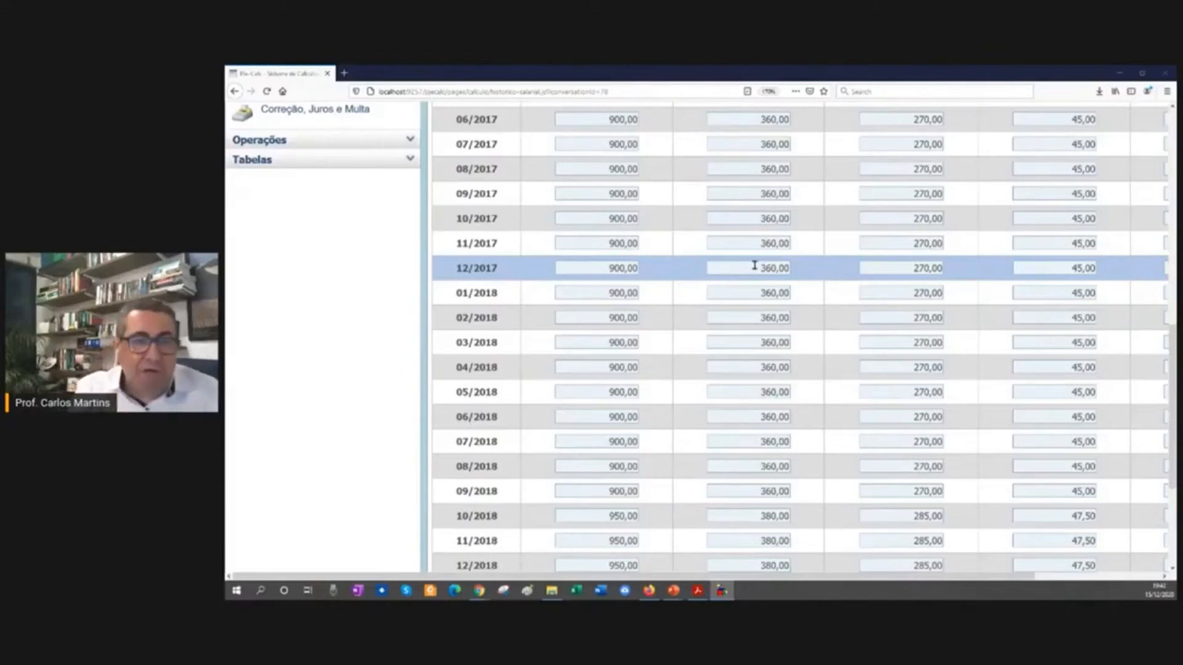
{"action": "scroll", "coordinate": [597, 341], "scroll_direction": "down", "scroll_amount": 10}
{"action": "left_click", "coordinate": [483, 448]}
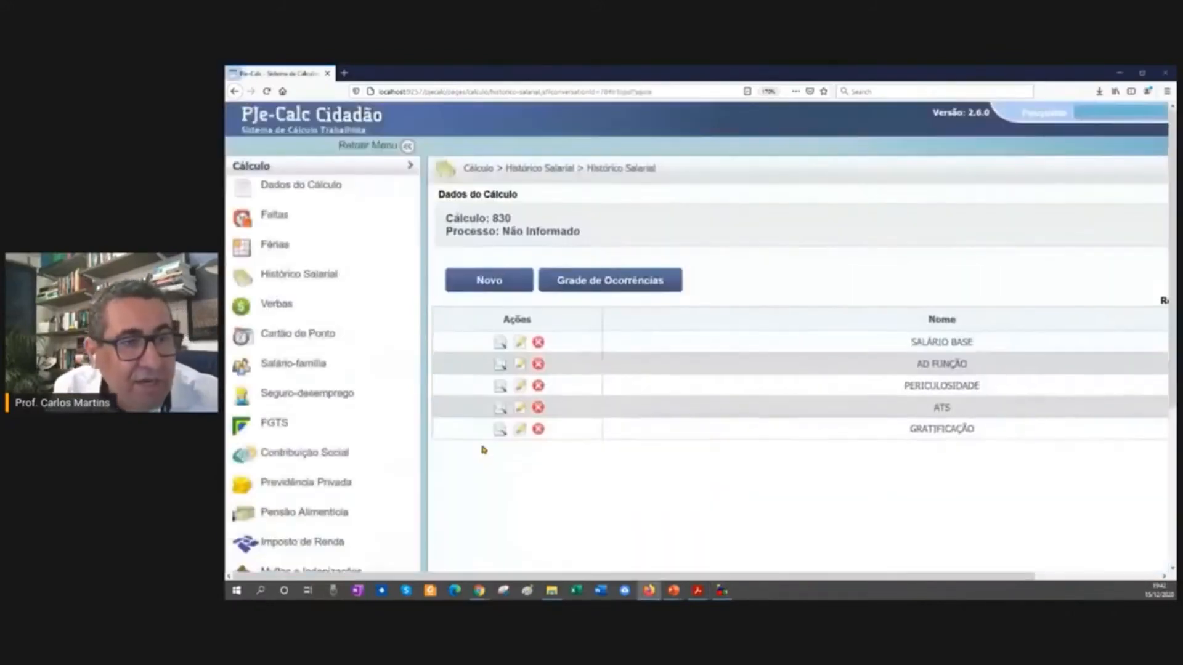
Reopen the occurrences grid at the Gratificação column and bring up the Copiar e Colar helper, placed clear of the value fields
{"action": "left_click", "coordinate": [610, 318]}
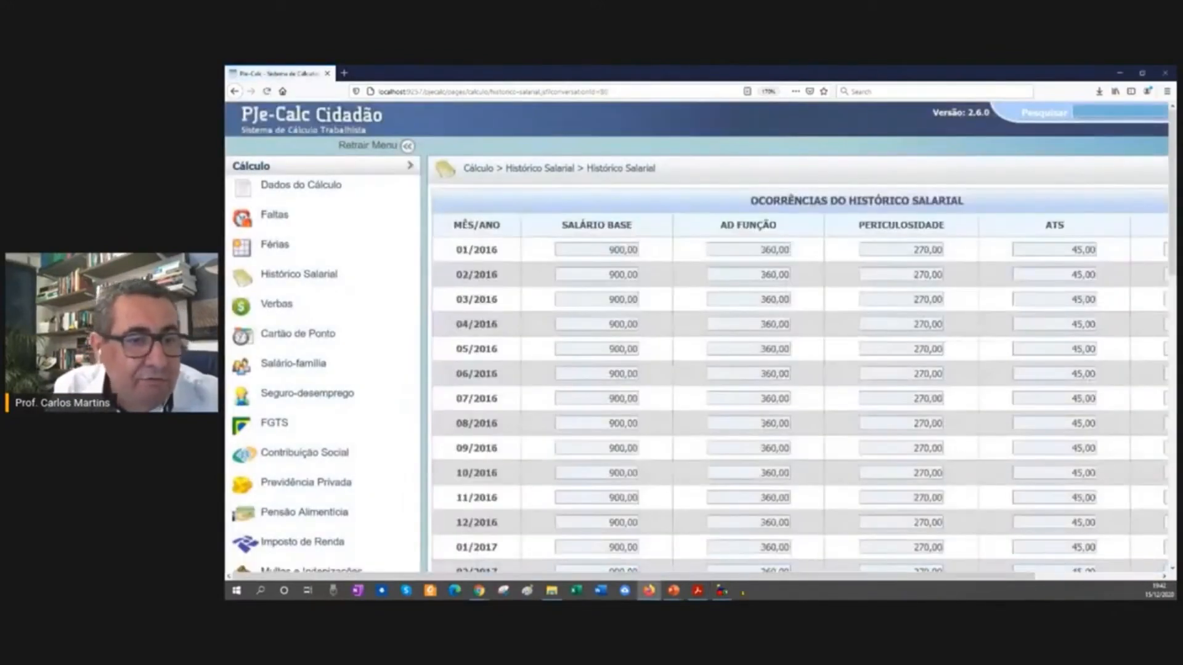
{"action": "left_click_drag", "start_coordinate": [734, 577], "coordinate": [953, 553]}
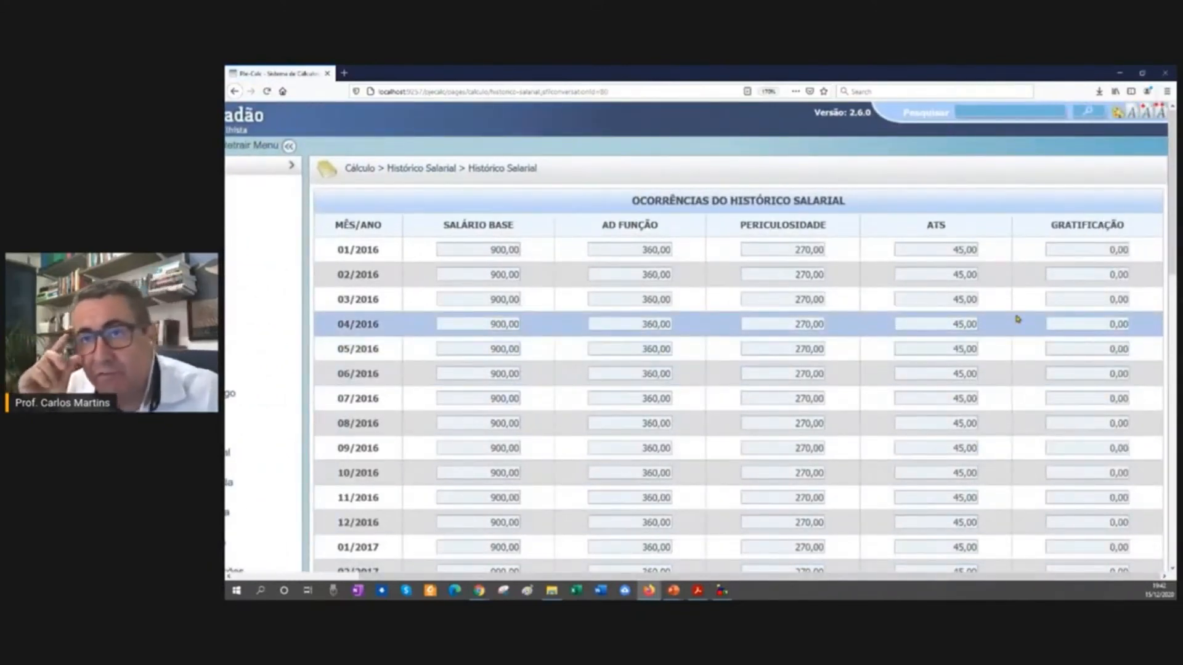
{"action": "left_click", "coordinate": [723, 590]}
{"action": "left_click_drag", "start_coordinate": [814, 221], "coordinate": [380, 80]}
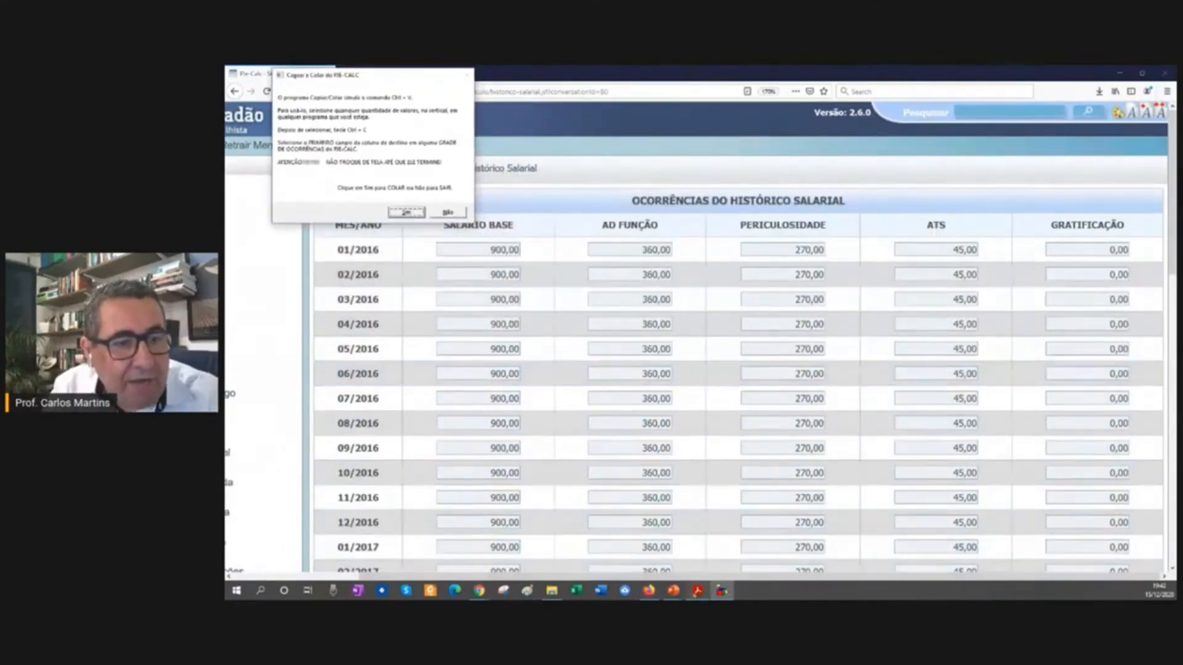
Switch to the PDF in Adobe Acrobat Reader, select the Gratificação values from jan-16 to jan-19 and copy them
{"action": "left_click", "coordinate": [697, 591]}
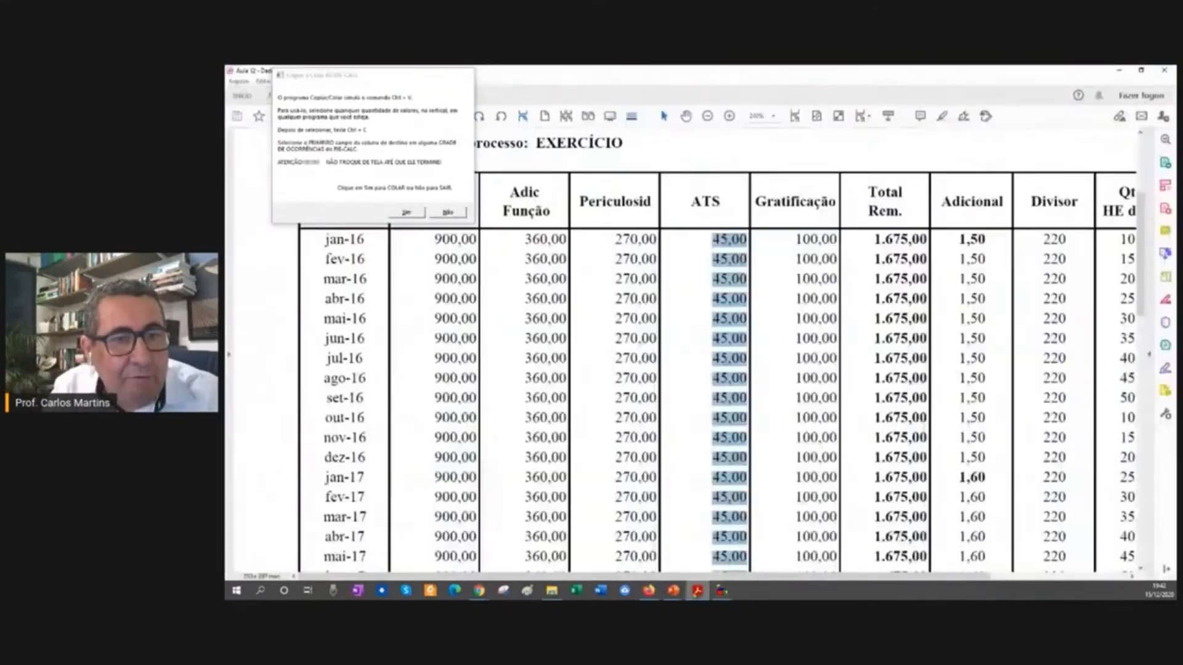
{"action": "left_click", "coordinate": [797, 238]}
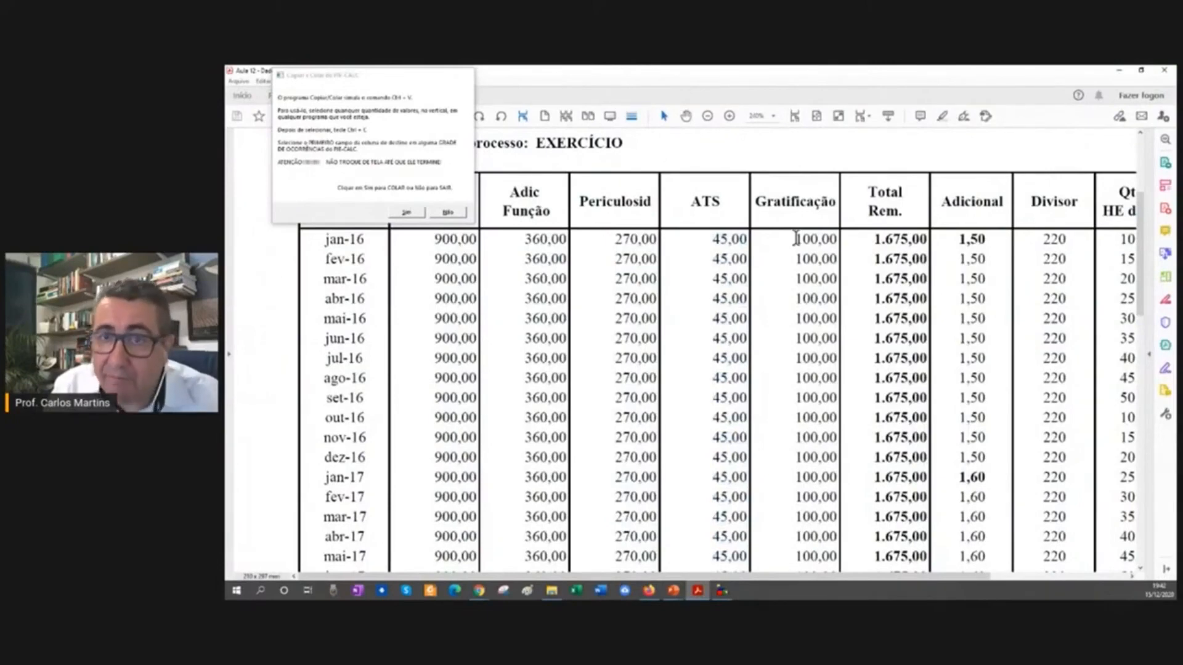
{"action": "left_click_drag", "start_coordinate": [796, 238], "coordinate": [811, 369]}
{"action": "left_click", "coordinate": [798, 318]}
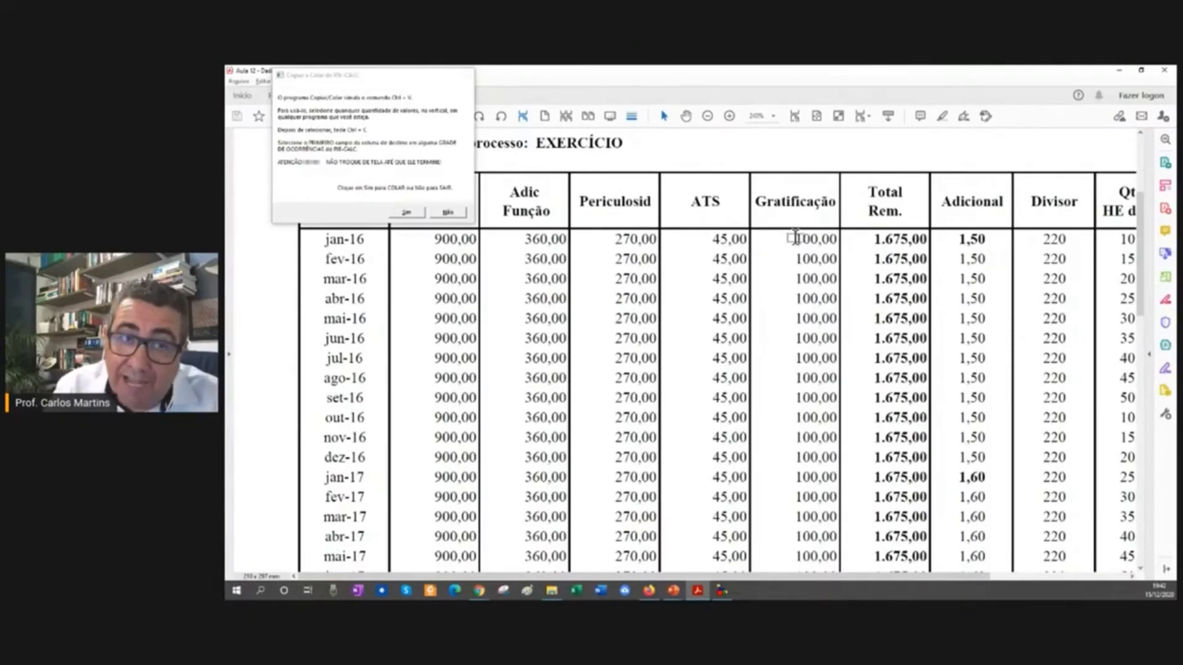
{"action": "left_click_drag", "start_coordinate": [794, 238], "coordinate": [811, 331]}
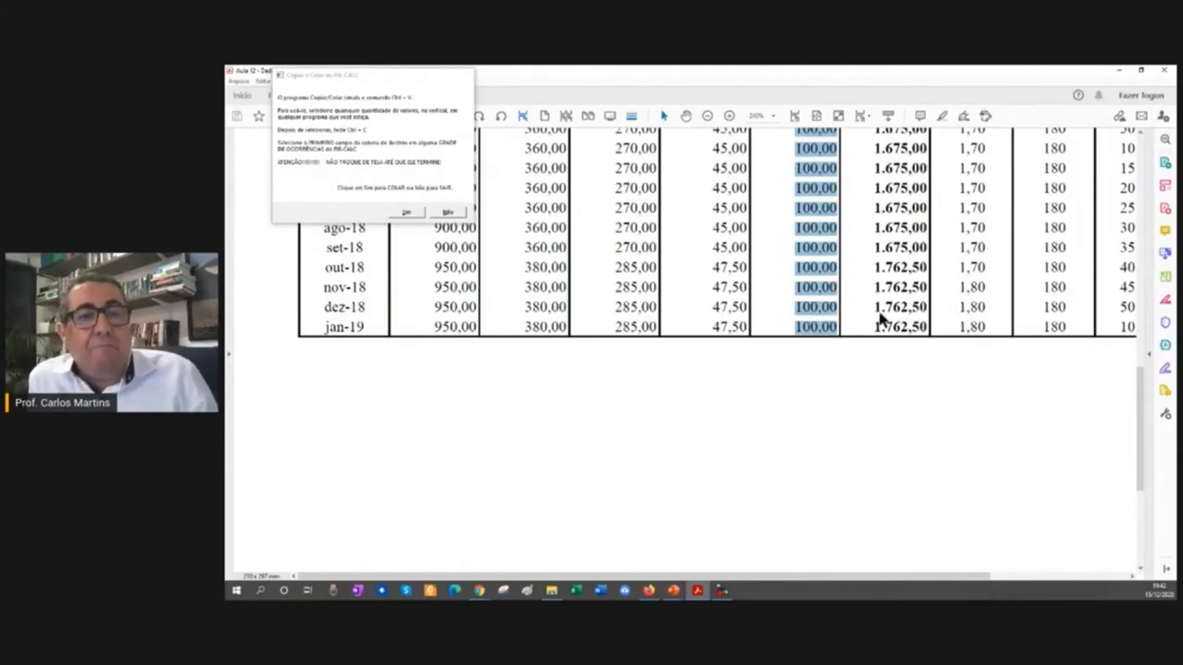
{"action": "right_click", "coordinate": [825, 296]}
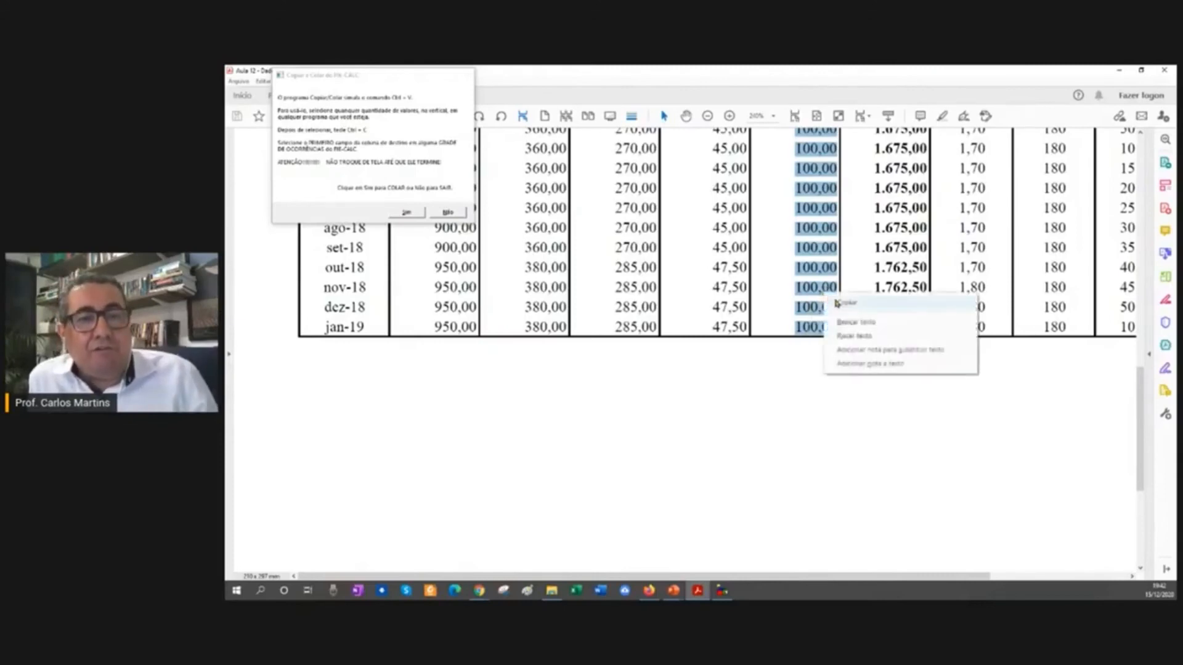
{"action": "left_click", "coordinate": [840, 303]}
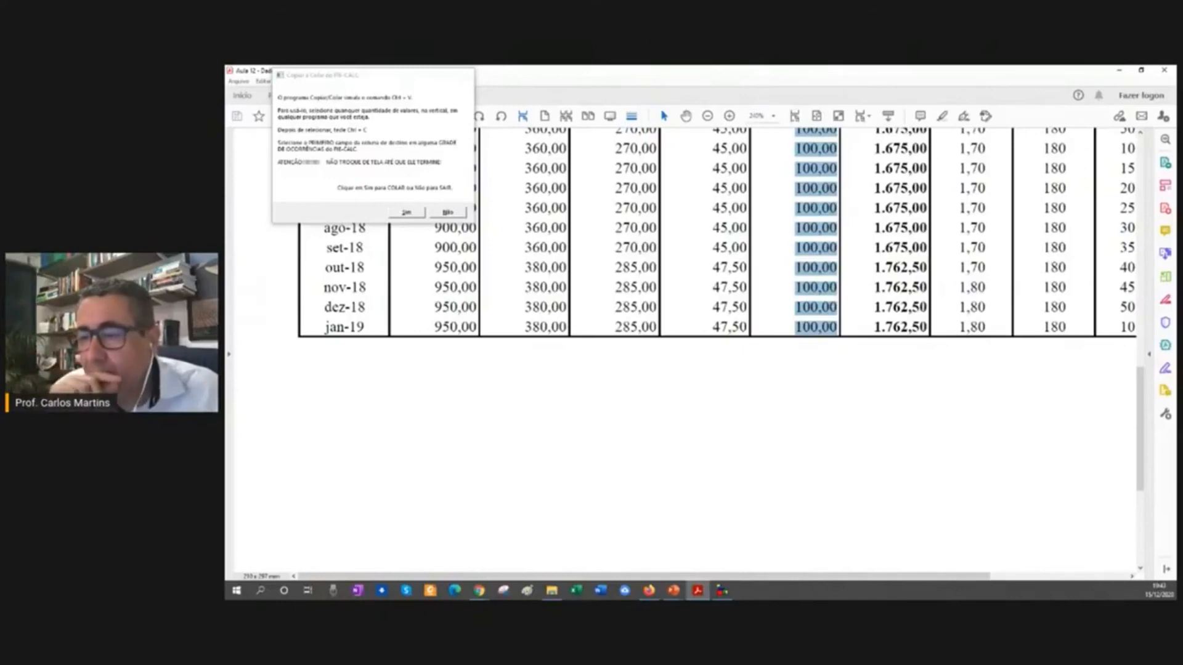
Switch to PJe-Calc, paste the copied values into the Gratificação column starting at 01/2016 with the helper and save the grid
{"action": "key", "text": "alt+Tab"}
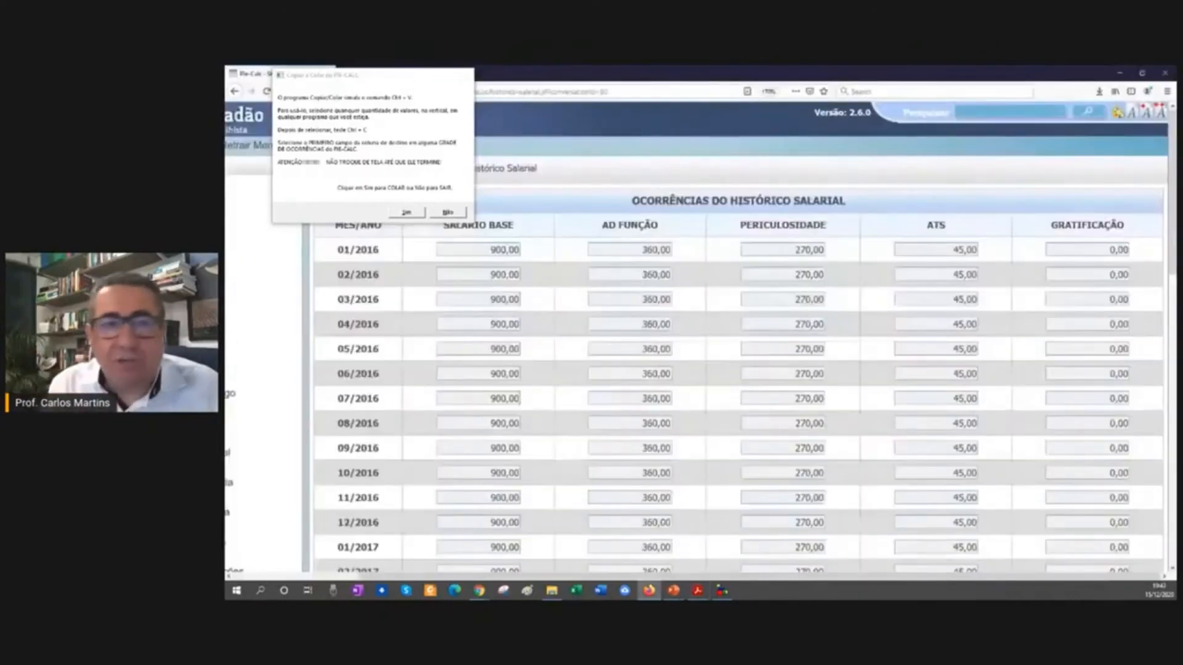
{"action": "left_click", "coordinate": [1072, 249]}
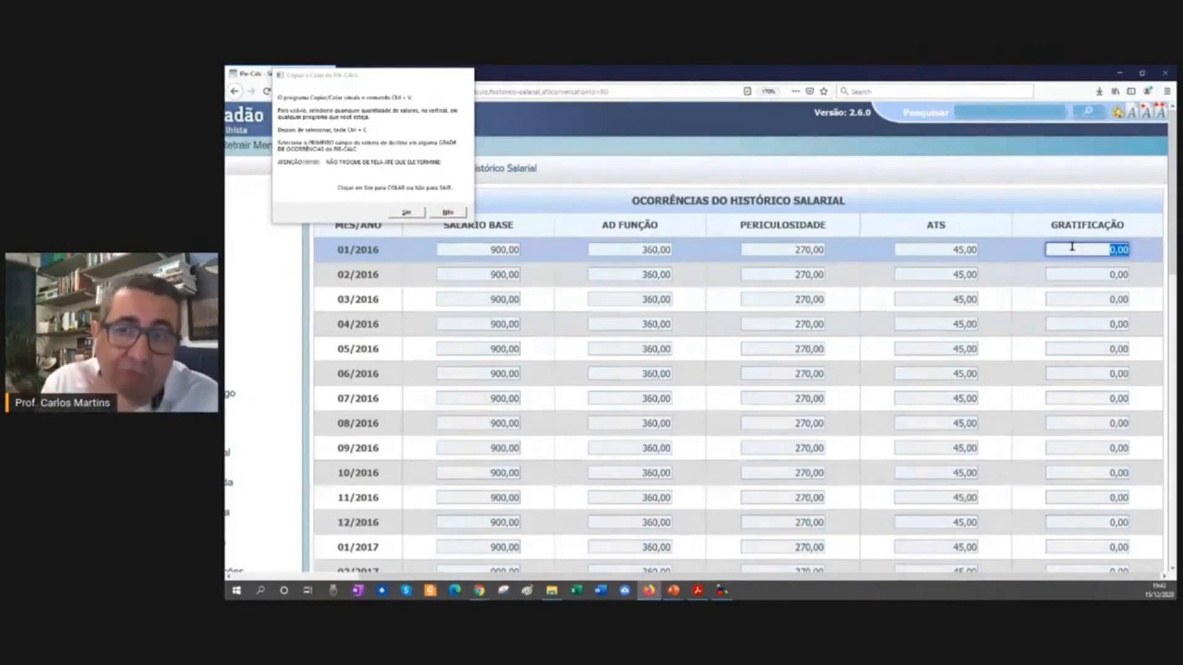
{"action": "left_click", "coordinate": [407, 213]}
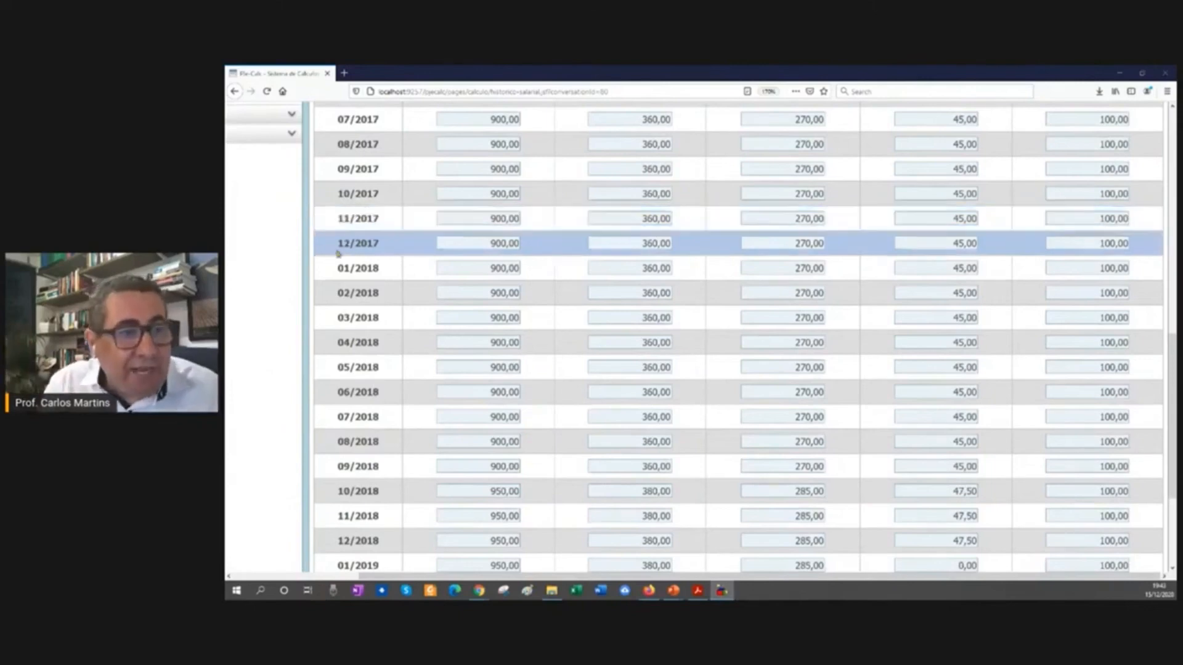
{"action": "scroll", "coordinate": [376, 271], "scroll_direction": "down", "scroll_amount": 3}
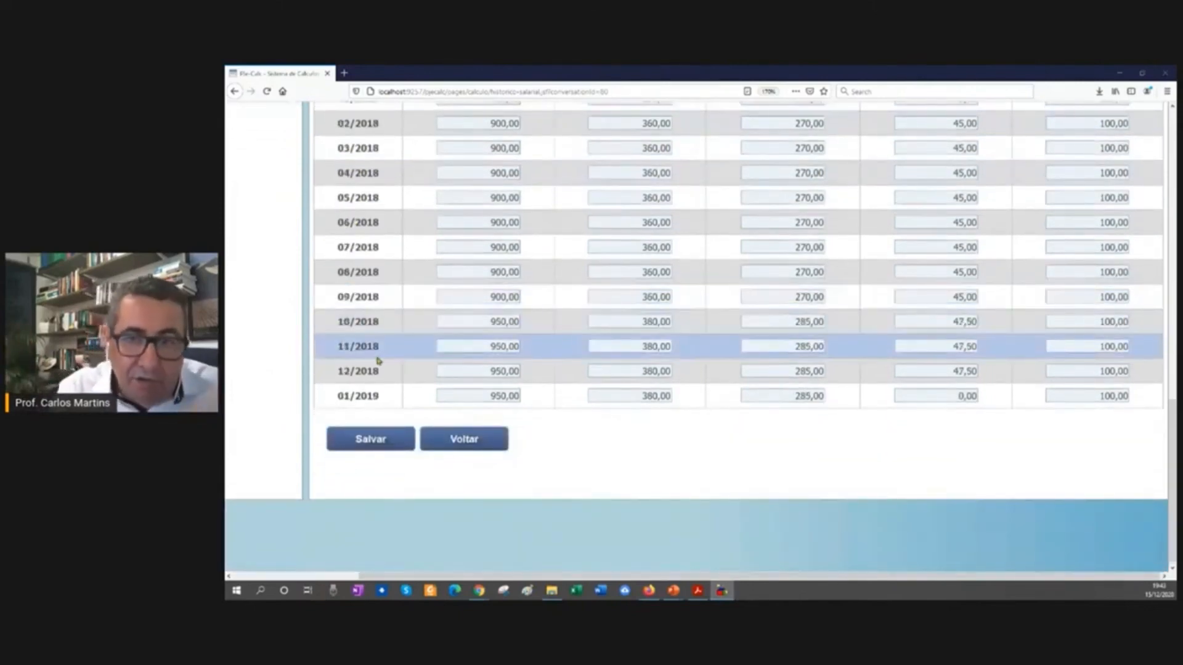
{"action": "left_click", "coordinate": [352, 439]}
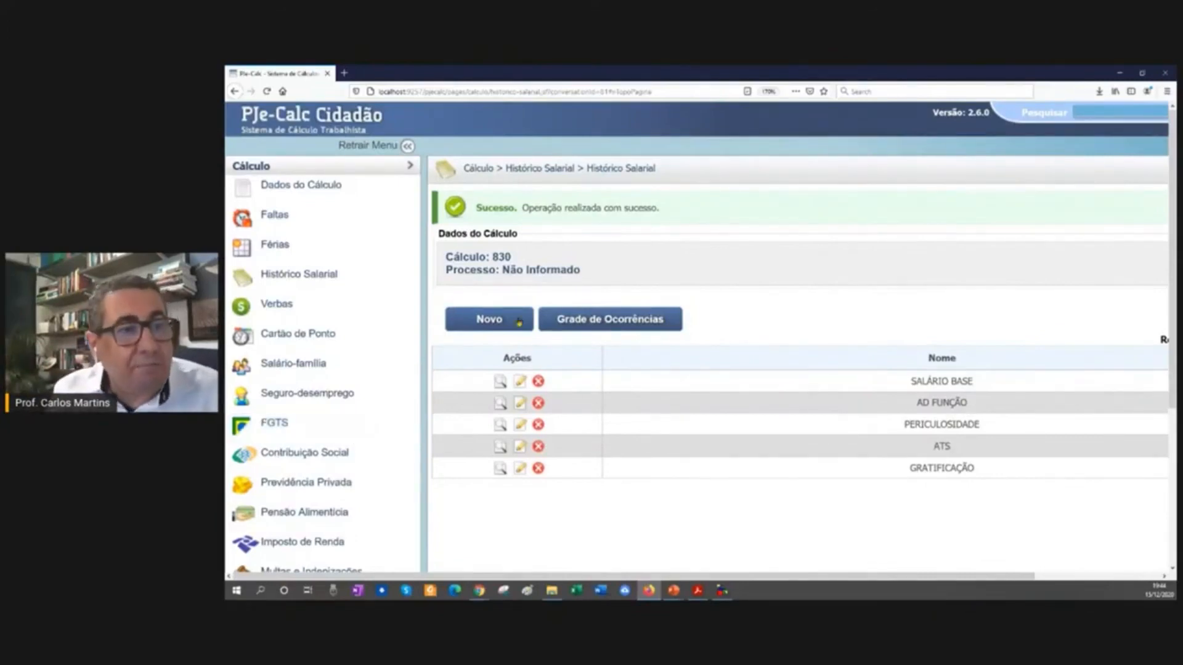
Reopen the occurrences grid, set the ATS value for 01/2019 to 47,50 and save the grid
{"action": "left_click", "coordinate": [559, 321]}
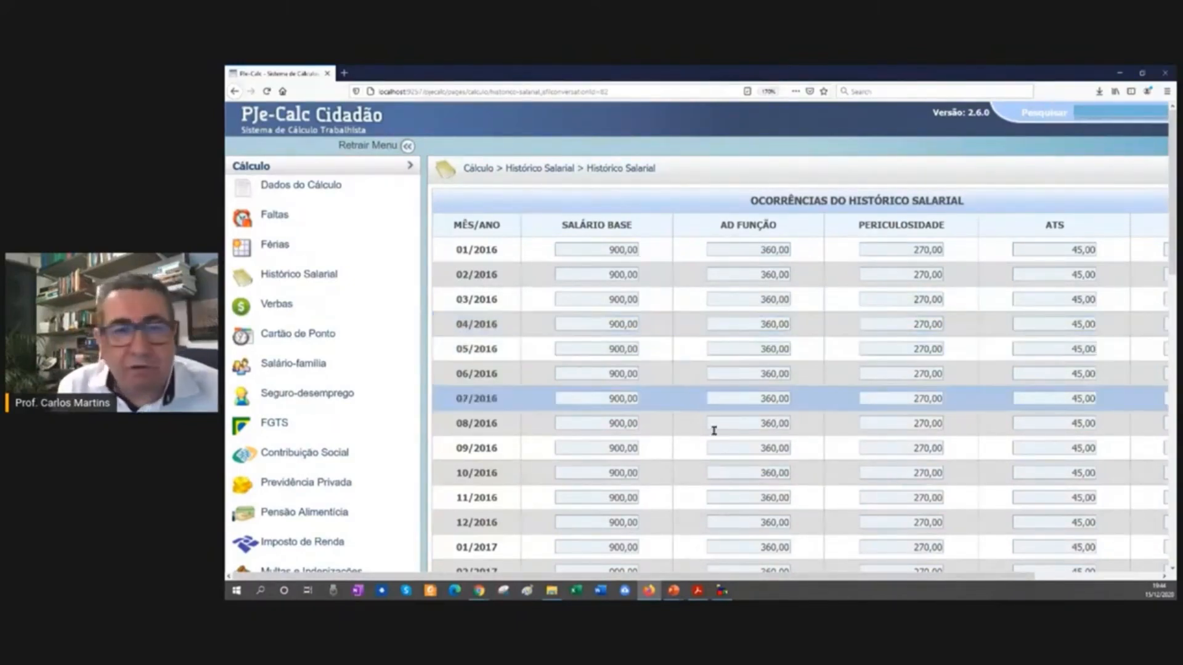
{"action": "scroll", "coordinate": [1119, 454], "scroll_direction": "down", "scroll_amount": 10}
{"action": "scroll", "coordinate": [1120, 457], "scroll_direction": "down", "scroll_amount": 4}
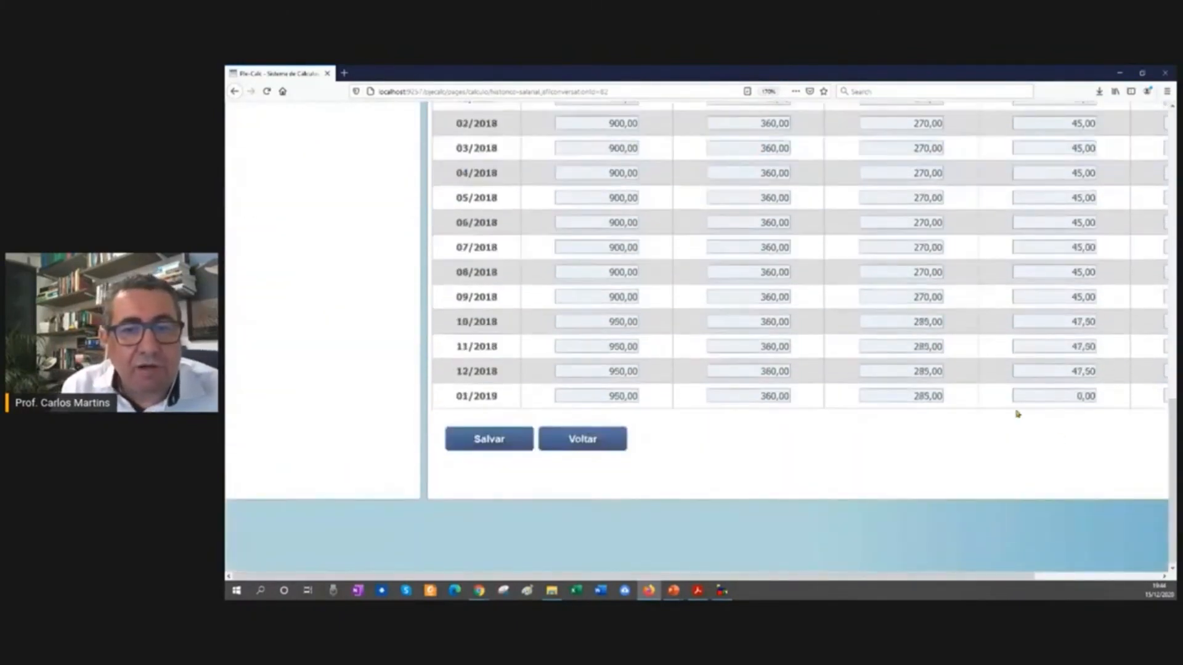
{"action": "left_click", "coordinate": [1047, 394]}
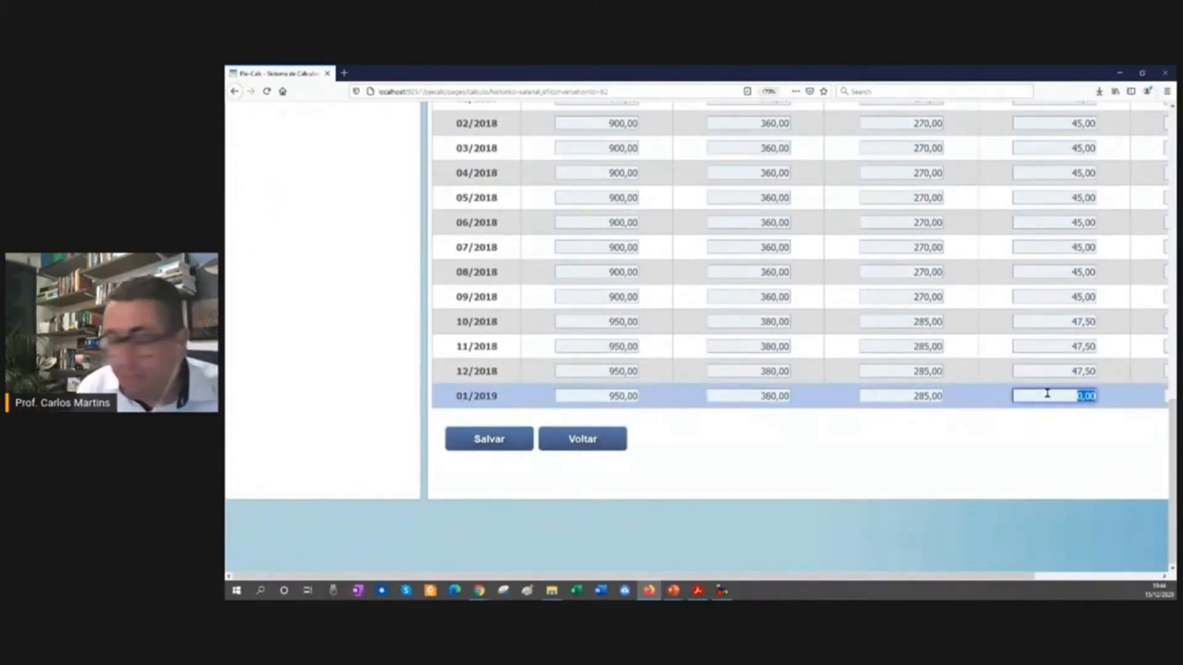
{"action": "type", "text": "4750"}
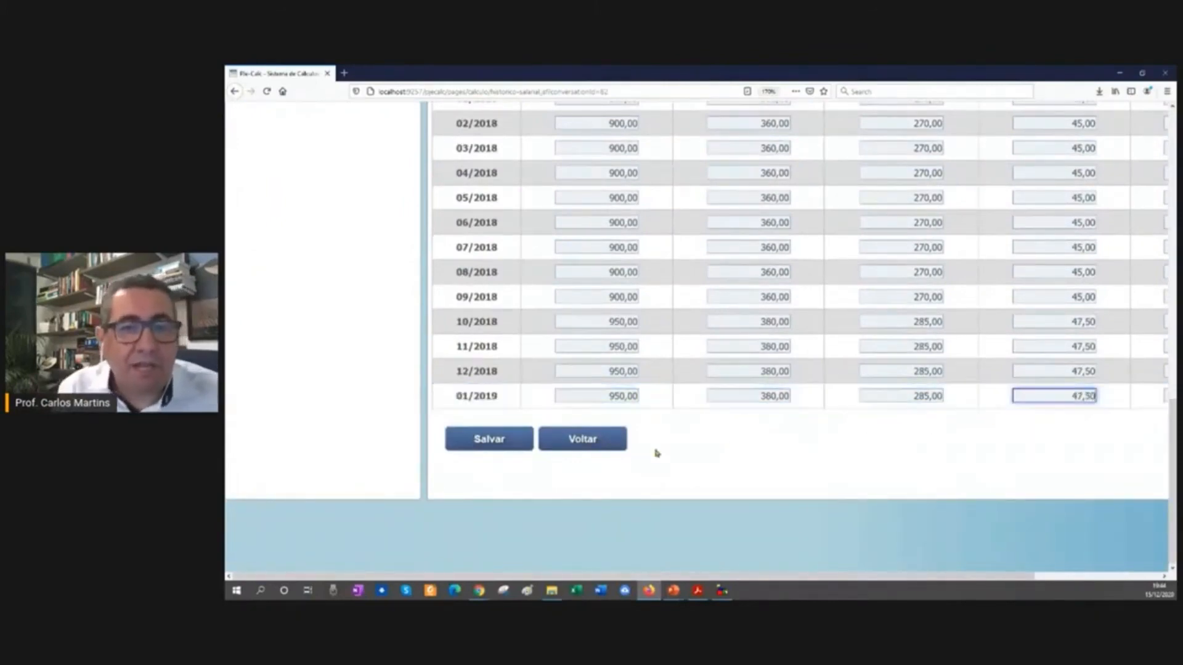
{"action": "left_click", "coordinate": [477, 439]}
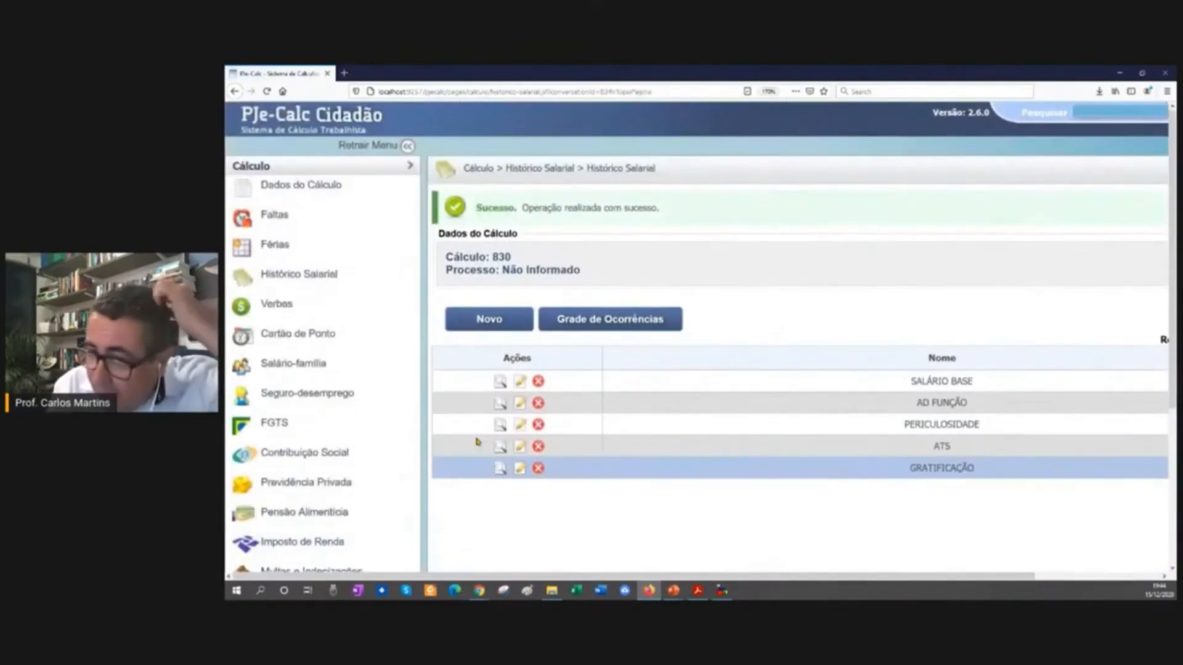